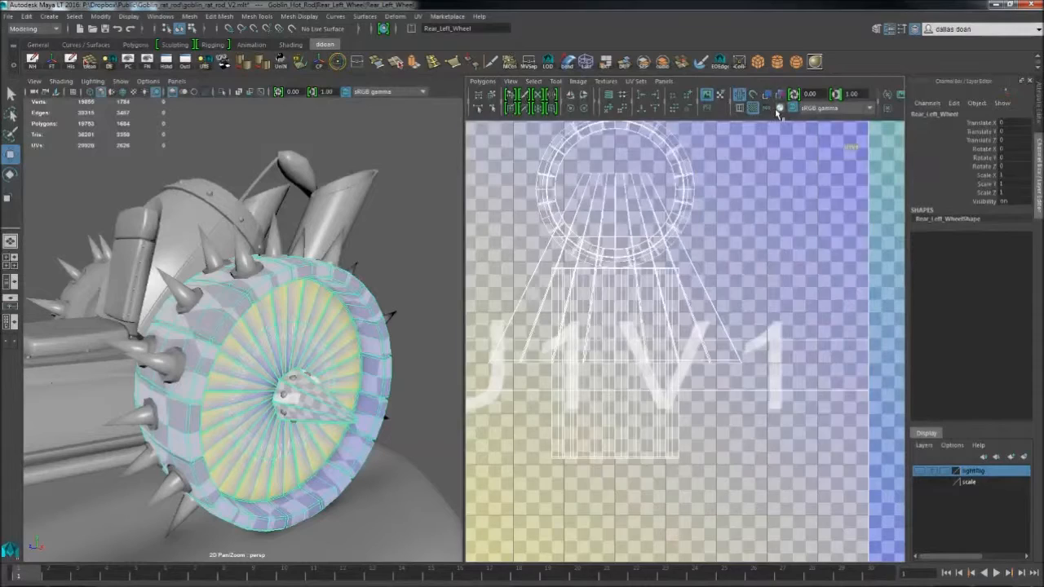
pyautogui.click(707, 96)
pyautogui.click(706, 95)
pyautogui.keyDown('alt'); pyautogui.moveTo(649, 267); pyautogui.dragTo(699, 293, button='middle'); pyautogui.keyUp('alt')
pyautogui.keyDown('alt'); pyautogui.moveTo(699, 293); pyautogui.dragTo(652, 294, button='right'); pyautogui.keyUp('alt')
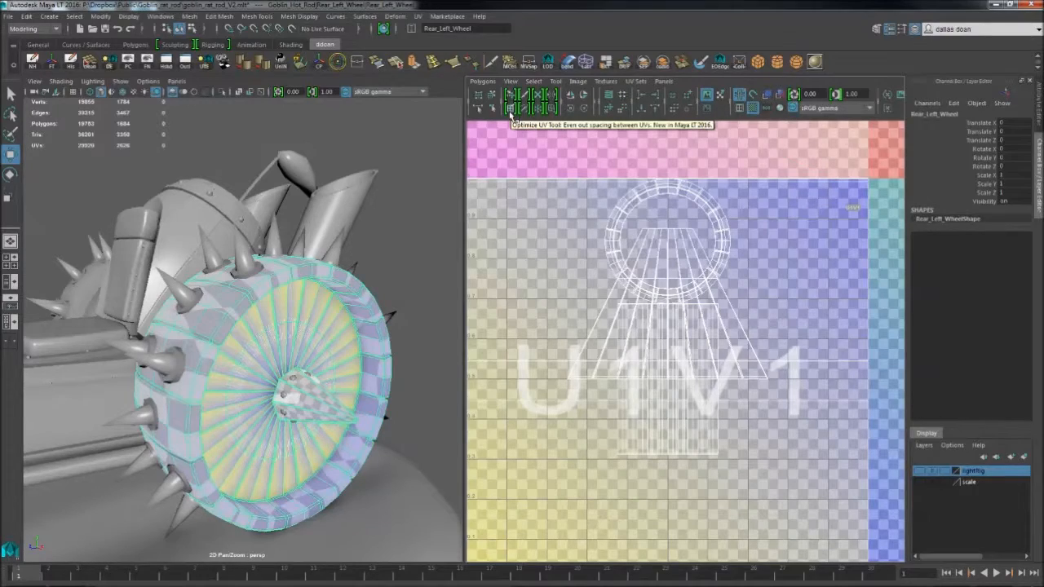
pyautogui.keyDown('alt'); pyautogui.moveTo(652, 327); pyautogui.dragTo(627, 326, button='right'); pyautogui.keyUp('alt')
# Step: Isolate the rear left wheel in the 3D viewport
pyautogui.keyDown('alt'); pyautogui.moveTo(237, 342); pyautogui.dragTo(279, 345); pyautogui.keyUp('alt')
pyautogui.keyDown('alt'); pyautogui.moveTo(279, 344); pyautogui.dragTo(375, 345, button='right'); pyautogui.keyUp('alt')
pyautogui.moveTo(245, 277); pyautogui.dragTo(244, 305, button='right')
pyautogui.keyDown('alt'); pyautogui.moveTo(326, 285); pyautogui.dragTo(285, 278, button='right'); pyautogui.keyUp('alt')
pyautogui.moveTo(287, 278); pyautogui.dragTo(341, 260, button='right')
pyautogui.keyDown('alt'); pyautogui.moveTo(366, 326); pyautogui.dragTo(309, 329, button='right'); pyautogui.keyUp('alt')
pyautogui.hotkey('ctrl', '1')
pyautogui.moveTo(308, 330)
pyautogui.keyDown('alt'); pyautogui.mouseDown()
pyautogui.moveTo(321, 341)
pyautogui.moveTo(307, 327)
pyautogui.mouseUp(); pyautogui.keyUp('alt')
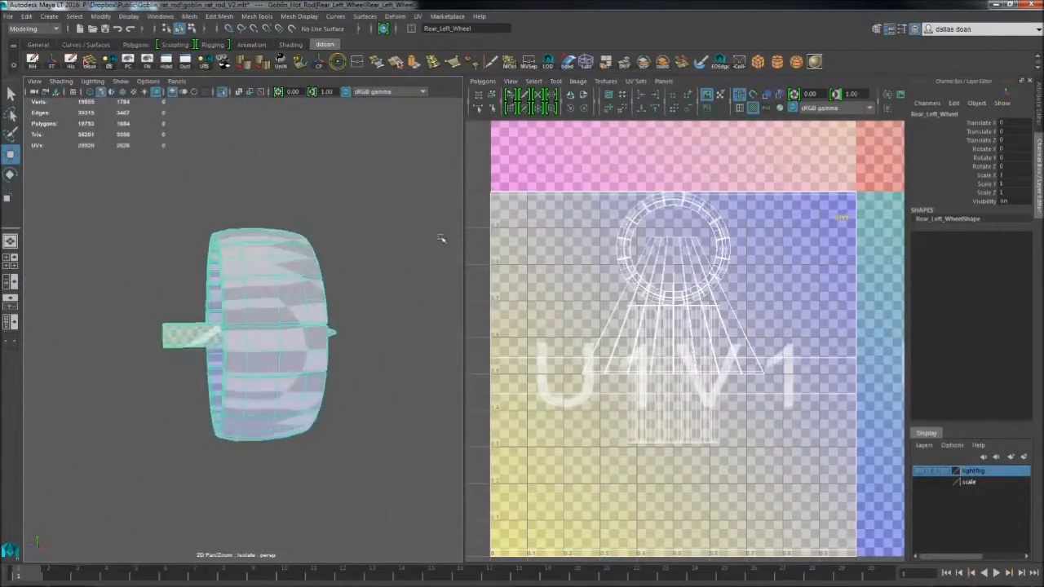
# Step: Inspect the texture distortion on the wheel's front and hide the checker texture
pyautogui.keyDown('alt'); pyautogui.moveTo(314, 278); pyautogui.dragTo(245, 261); pyautogui.keyUp('alt')
pyautogui.moveTo(245, 252); pyautogui.dragTo(326, 273, button='right')
pyautogui.doubleClick(261, 287)
pyautogui.moveTo(237, 310)
pyautogui.keyDown('alt'); pyautogui.mouseDown(button='right')
pyautogui.moveTo(280, 320)
pyautogui.moveTo(220, 314)
pyautogui.mouseUp(button='right'); pyautogui.keyUp('alt')
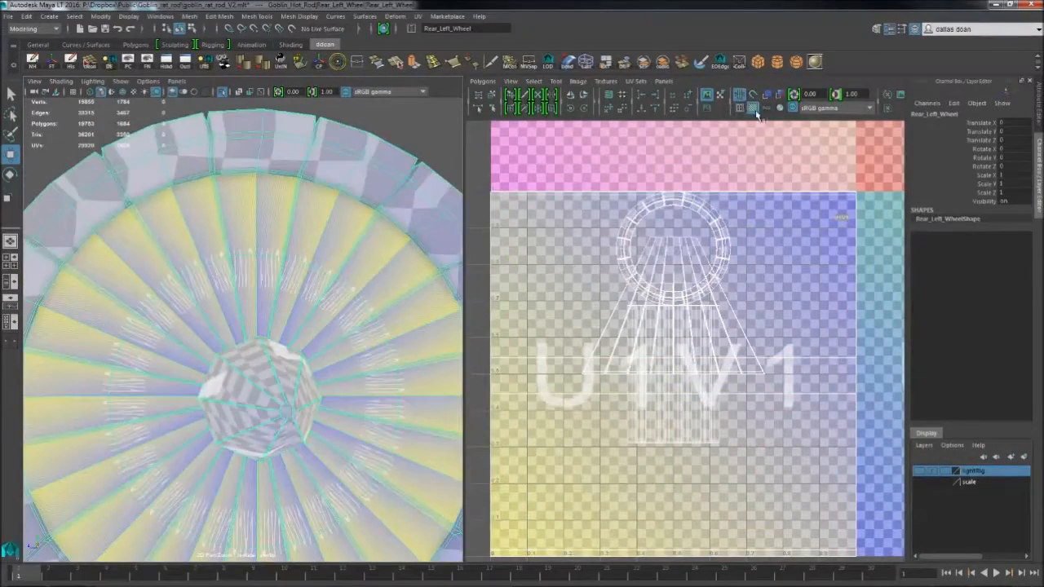
pyautogui.click(754, 112)
# Step: Cut the wheel's UVs along the circular edge loop at the rim of the spoked hub disc
pyautogui.keyDown('alt'); pyautogui.moveTo(243, 304); pyautogui.dragTo(303, 328); pyautogui.keyUp('alt')
pyautogui.keyDown('alt'); pyautogui.moveTo(269, 324); pyautogui.dragTo(290, 332, button='right'); pyautogui.keyUp('alt')
pyautogui.keyDown('alt'); pyautogui.moveTo(289, 331); pyautogui.dragTo(254, 334); pyautogui.keyUp('alt')
pyautogui.moveTo(249, 326); pyautogui.dragTo(281, 286, button='right')
pyautogui.doubleClick(204, 262)
pyautogui.keyDown('alt'); pyautogui.moveTo(203, 262); pyautogui.dragTo(176, 267, button='right'); pyautogui.keyUp('alt')
pyautogui.keyDown('alt'); pyautogui.moveTo(240, 270); pyautogui.dragTo(355, 283); pyautogui.keyUp('alt')
pyautogui.keyDown('shift'); pyautogui.moveTo(563, 254); pyautogui.dragTo(534, 254, button='right'); pyautogui.keyUp('shift')
pyautogui.keyDown('alt'); pyautogui.moveTo(384, 139); pyautogui.dragTo(411, 161); pyautogui.keyUp('alt')
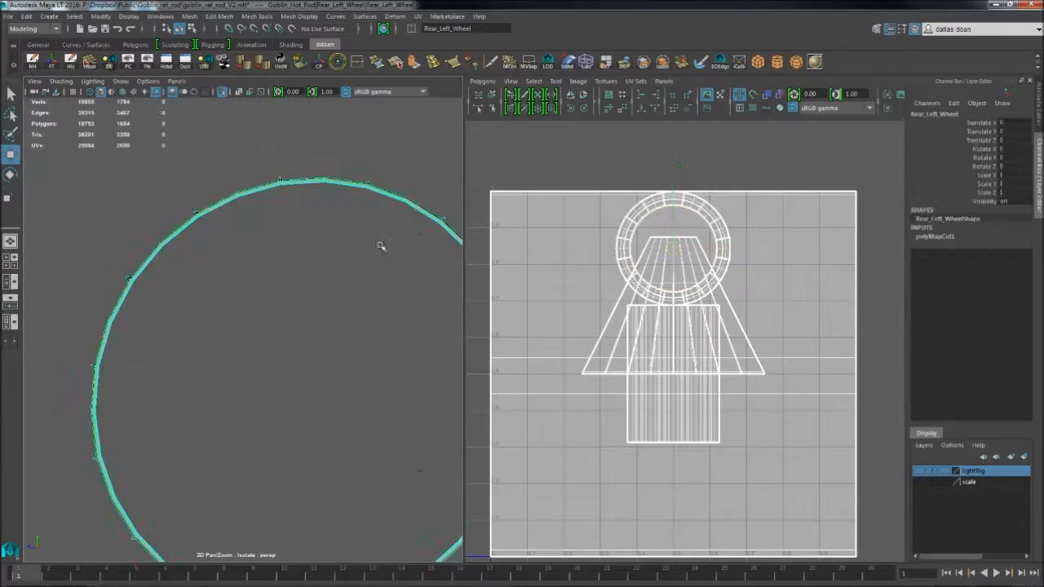
# Step: Select all faces of the pointed hub spike and isolate them in the viewport
pyautogui.keyDown('alt'); pyautogui.moveTo(381, 245); pyautogui.dragTo(312, 247, button='right'); pyautogui.keyUp('alt')
pyautogui.hotkey('ctrl', '1')
pyautogui.keyDown('alt'); pyautogui.moveTo(312, 247); pyautogui.dragTo(408, 269); pyautogui.keyUp('alt')
pyautogui.moveTo(285, 294); pyautogui.dragTo(285, 322, button='right')
pyautogui.doubleClick(285, 306)
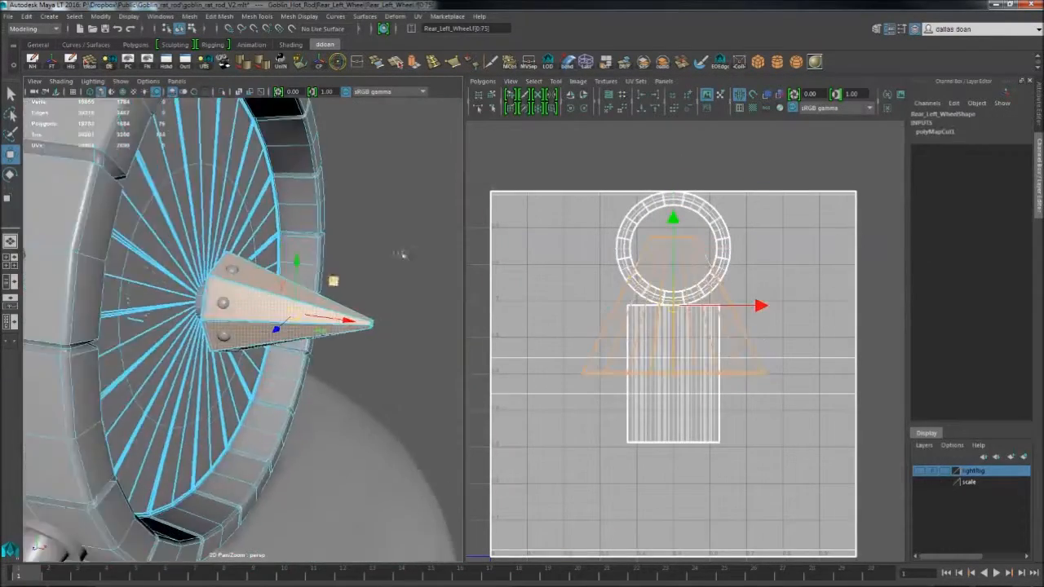
pyautogui.hotkey('ctrl', '1')
pyautogui.keyDown('alt'); pyautogui.moveTo(403, 254); pyautogui.dragTo(356, 256, button='right'); pyautogui.keyUp('alt')
pyautogui.keyDown('alt'); pyautogui.moveTo(356, 256); pyautogui.dragTo(324, 285); pyautogui.keyUp('alt')
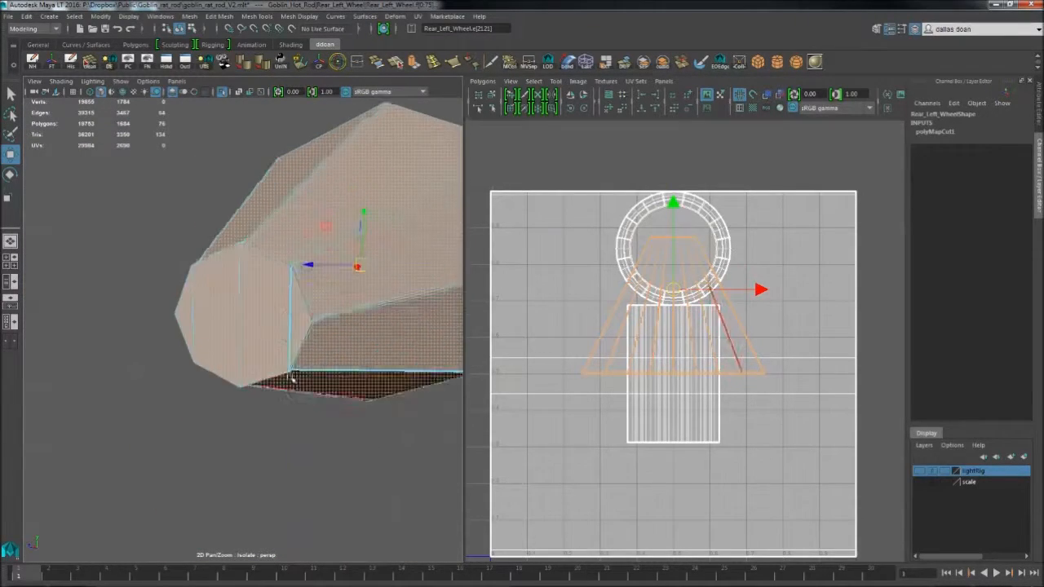
# Step: Select the edges around the spike's small tip cap and along one side and cut their UVs
pyautogui.keyDown('shift'); pyautogui.click(183, 333); pyautogui.keyUp('shift')
pyautogui.keyDown('alt'); pyautogui.moveTo(182, 333); pyautogui.dragTo(316, 357); pyautogui.keyUp('alt')
pyautogui.keyDown('shift'); pyautogui.click(239, 368); pyautogui.keyUp('shift')
pyautogui.keyDown('alt'); pyautogui.moveTo(239, 368); pyautogui.dragTo(331, 421); pyautogui.keyUp('alt')
pyautogui.keyDown('shift'); pyautogui.moveTo(544, 301); pyautogui.dragTo(490, 300, button='right'); pyautogui.keyUp('shift')
# Step: Move and sew the UVs of the short split edges on the hub spike
pyautogui.keyDown('alt'); pyautogui.moveTo(326, 318); pyautogui.dragTo(285, 343); pyautogui.keyUp('alt')
pyautogui.click(300, 333)
pyautogui.keyDown('shift'); pyautogui.rightClick(544, 301); pyautogui.keyUp('shift')
pyautogui.moveTo(274, 305); pyautogui.dragTo(272, 275, button='right')
pyautogui.keyDown('alt'); pyautogui.moveTo(272, 279); pyautogui.dragTo(364, 347); pyautogui.keyUp('alt')
pyautogui.scroll(5, 340, 345)
pyautogui.click(361, 385)
pyautogui.click(364, 349)
# Step: Examine the vertices and narrow bevel faces along the open base of the hub spike
pyautogui.moveTo(236, 330); pyautogui.dragTo(210, 330, button='right')
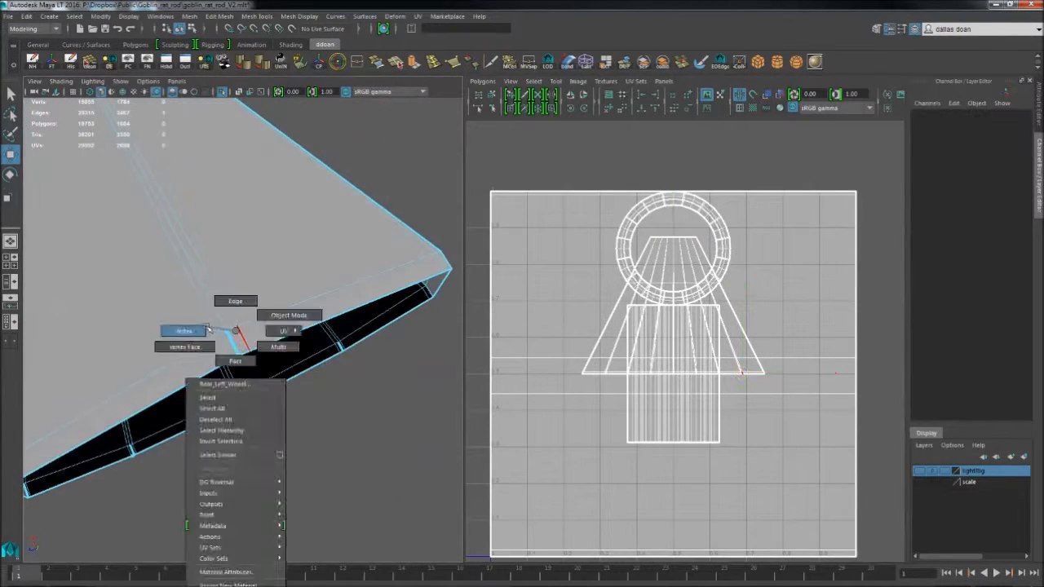
pyautogui.keyDown('alt'); pyautogui.moveTo(319, 391); pyautogui.dragTo(335, 420); pyautogui.keyUp('alt')
pyautogui.moveTo(335, 419); pyautogui.dragTo(335, 392, button='right')
pyautogui.click(311, 414)
pyautogui.keyDown('alt'); pyautogui.moveTo(385, 339); pyautogui.dragTo(236, 335); pyautogui.keyUp('alt')
pyautogui.rightClick(226, 329)
pyautogui.keyDown('alt'); pyautogui.moveTo(350, 324); pyautogui.dragTo(332, 218); pyautogui.keyUp('alt')
pyautogui.moveTo(335, 206); pyautogui.dragTo(335, 177, button='right')
pyautogui.click(306, 214)
pyautogui.keyDown('alt'); pyautogui.moveTo(348, 225); pyautogui.dragTo(333, 287); pyautogui.keyUp('alt')
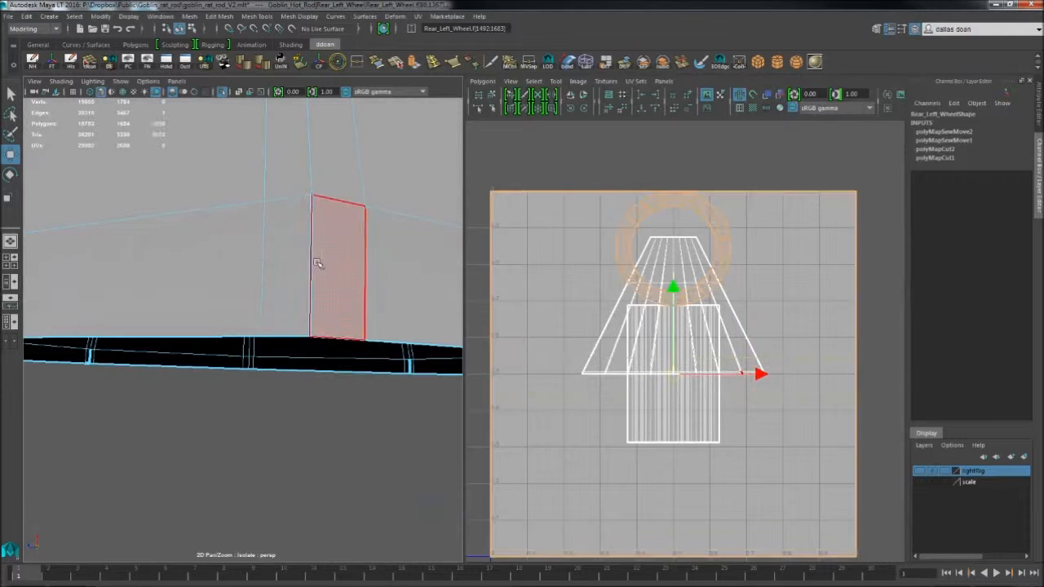
# Step: Compare the spike's base edges in the model with the lower corner of its UV shell
pyautogui.keyDown('alt'); pyautogui.moveTo(758, 375); pyautogui.dragTo(889, 408, button='right'); pyautogui.keyUp('alt')
pyautogui.keyDown('alt'); pyautogui.moveTo(890, 408); pyautogui.dragTo(799, 393, button='middle'); pyautogui.keyUp('alt')
pyautogui.keyDown('alt'); pyautogui.moveTo(717, 392); pyautogui.dragTo(839, 412, button='right'); pyautogui.keyUp('alt')
pyautogui.moveTo(347, 244); pyautogui.dragTo(344, 313, button='right')
pyautogui.keyDown('alt'); pyautogui.moveTo(493, 334); pyautogui.dragTo(353, 279, button='middle'); pyautogui.keyUp('alt')
pyautogui.keyDown('alt'); pyautogui.moveTo(278, 298); pyautogui.dragTo(316, 255, button='right'); pyautogui.keyUp('alt')
pyautogui.keyDown('alt'); pyautogui.moveTo(316, 254); pyautogui.dragTo(326, 332, button='middle'); pyautogui.keyUp('alt')
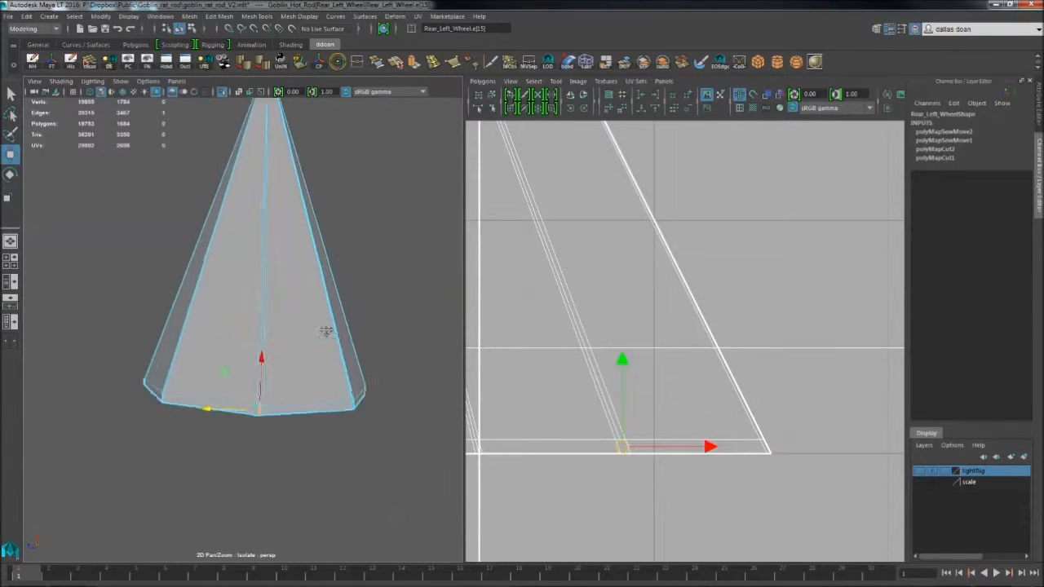
pyautogui.keyDown('alt'); pyautogui.moveTo(302, 298); pyautogui.dragTo(240, 370); pyautogui.keyUp('alt')
pyautogui.click(336, 275)
pyautogui.press('f')
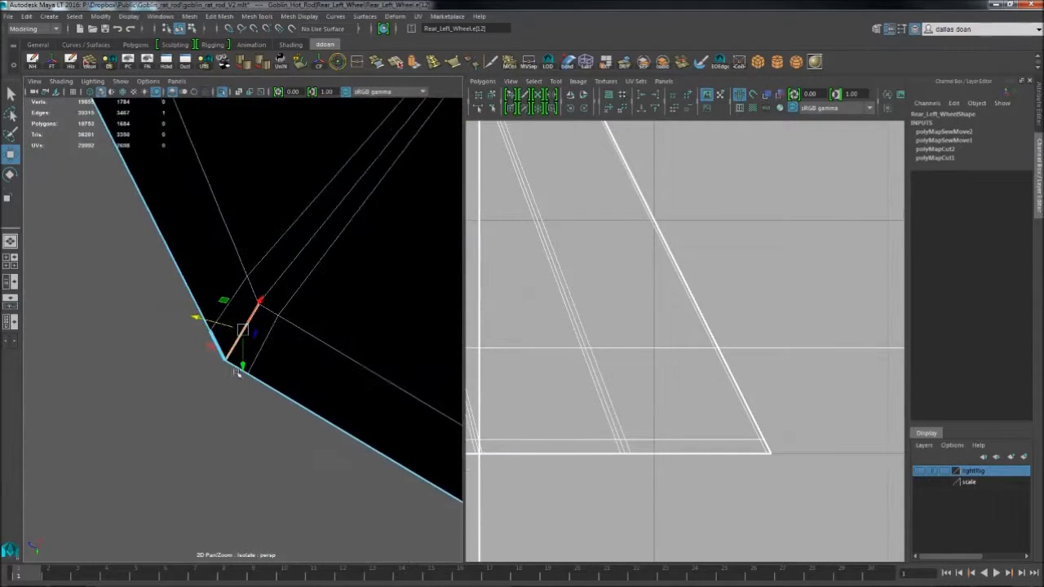
# Step: Check the faces and vertices at one base corner of the spike from inside and outside
pyautogui.keyDown('alt'); pyautogui.moveTo(240, 327); pyautogui.dragTo(209, 361, button='middle'); pyautogui.keyUp('alt')
pyautogui.moveTo(210, 360); pyautogui.dragTo(204, 408, button='right')
pyautogui.click(160, 427)
pyautogui.moveTo(163, 436); pyautogui.dragTo(130, 437, button='right')
pyautogui.click(166, 439)
pyautogui.keyDown('alt'); pyautogui.moveTo(168, 441); pyautogui.dragTo(237, 427); pyautogui.keyUp('alt')
pyautogui.keyDown('alt'); pyautogui.moveTo(219, 412); pyautogui.dragTo(254, 380, button='right'); pyautogui.keyUp('alt')
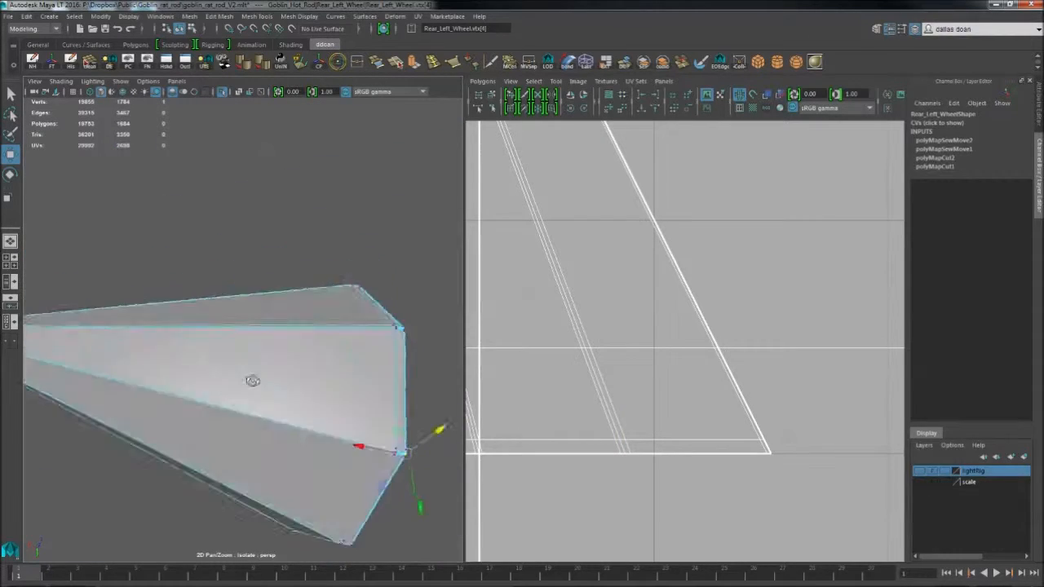
pyautogui.keyDown('alt'); pyautogui.moveTo(254, 380); pyautogui.dragTo(314, 367); pyautogui.keyUp('alt')
pyautogui.press('f')
# Step: Select the hub spike's whole UV shell, shrink it and place it in the upper-left corner of the UV tile
pyautogui.keyDown('alt'); pyautogui.moveTo(631, 410); pyautogui.dragTo(652, 394, button='right'); pyautogui.keyUp('alt')
pyautogui.moveTo(748, 366); pyautogui.dragTo(820, 403)
pyautogui.keyDown('ctrl'); pyautogui.moveTo(820, 403); pyautogui.dragTo(815, 448, button='right'); pyautogui.keyUp('ctrl')
pyautogui.keyDown('alt'); pyautogui.moveTo(815, 391); pyautogui.dragTo(734, 350, button='right'); pyautogui.keyUp('alt')
pyautogui.moveTo(808, 331); pyautogui.dragTo(713, 331)
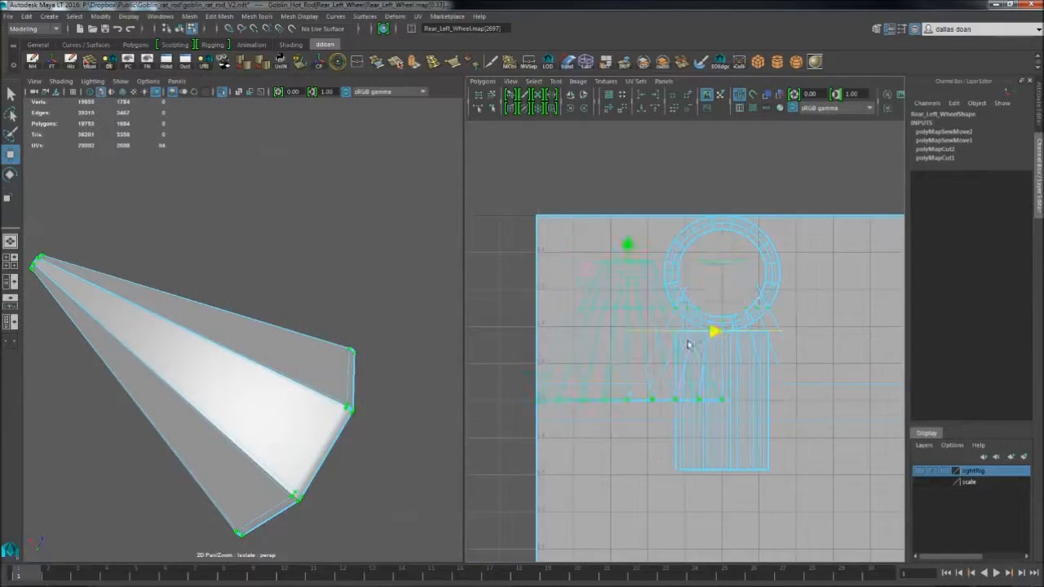
pyautogui.keyDown('alt'); pyautogui.moveTo(245, 408); pyautogui.dragTo(285, 384); pyautogui.keyUp('alt')
pyautogui.moveTo(756, 343); pyautogui.dragTo(664, 342)
pyautogui.moveTo(577, 342); pyautogui.dragTo(590, 275)
# Step: Show the checker texture and inspect the distortion on the hub spike
pyautogui.keyDown('alt'); pyautogui.moveTo(301, 395); pyautogui.dragTo(221, 359); pyautogui.keyUp('alt')
pyautogui.click(752, 109)
pyautogui.keyDown('alt'); pyautogui.moveTo(351, 217); pyautogui.dragTo(259, 328); pyautogui.keyUp('alt')
pyautogui.keyDown('alt'); pyautogui.moveTo(728, 344); pyautogui.dragTo(733, 341, button='middle'); pyautogui.keyUp('alt')
pyautogui.keyDown('alt'); pyautogui.moveTo(391, 293); pyautogui.dragTo(281, 269); pyautogui.keyUp('alt')
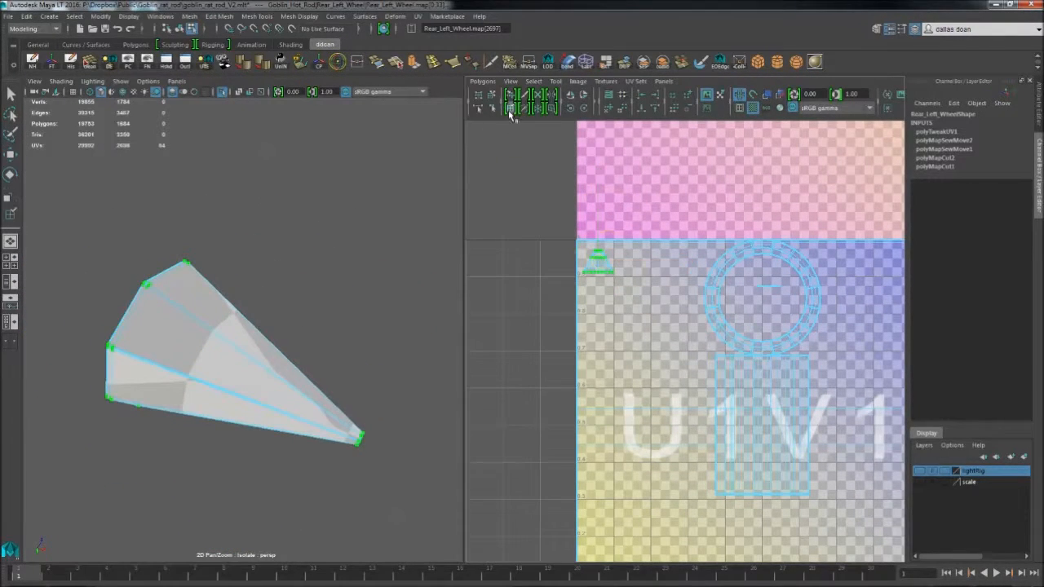
# Step: Relax the hub spike's UV shell into an evenly spaced fan shape near the tile's upper-left corner
pyautogui.keyDown('alt'); pyautogui.moveTo(604, 273); pyautogui.dragTo(718, 314, button='right'); pyautogui.keyUp('alt')
pyautogui.keyDown('alt'); pyautogui.moveTo(563, 212); pyautogui.dragTo(704, 330, button='middle'); pyautogui.keyUp('alt')
pyautogui.press('w')
pyautogui.keyDown('alt'); pyautogui.moveTo(680, 294); pyautogui.dragTo(709, 300, button='right'); pyautogui.keyUp('alt')
pyautogui.keyDown('alt'); pyautogui.moveTo(306, 300); pyautogui.dragTo(275, 305); pyautogui.keyUp('alt')
pyautogui.keyDown('alt'); pyautogui.moveTo(644, 336); pyautogui.dragTo(738, 355, button='right'); pyautogui.keyUp('alt')
pyautogui.keyDown('alt'); pyautogui.moveTo(343, 322); pyautogui.dragTo(314, 330); pyautogui.keyUp('alt')
pyautogui.keyDown('alt'); pyautogui.moveTo(561, 340); pyautogui.dragTo(759, 368, button='middle'); pyautogui.keyUp('alt')
pyautogui.keyDown('alt'); pyautogui.moveTo(759, 368); pyautogui.dragTo(713, 341, button='right'); pyautogui.keyUp('alt')
pyautogui.keyDown('alt'); pyautogui.moveTo(713, 341); pyautogui.dragTo(601, 314, button='middle'); pyautogui.keyUp('alt')
pyautogui.keyDown('alt'); pyautogui.moveTo(599, 313); pyautogui.dragTo(575, 265, button='right'); pyautogui.keyUp('alt')
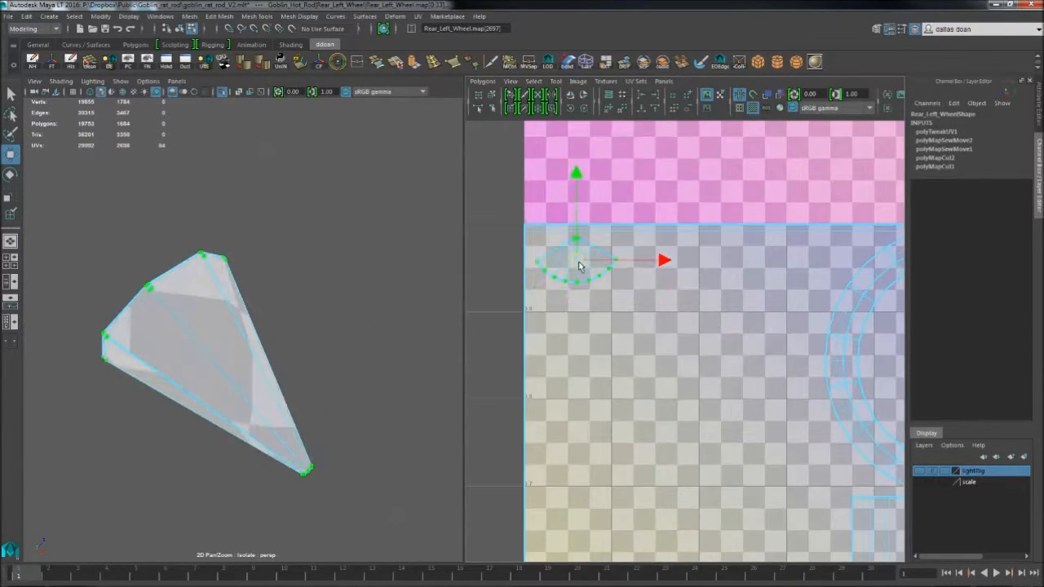
pyautogui.press('w')
pyautogui.keyDown('alt'); pyautogui.moveTo(685, 308); pyautogui.dragTo(737, 327, button='middle'); pyautogui.keyUp('alt')
pyautogui.moveTo(737, 326)
pyautogui.keyDown('alt'); pyautogui.mouseDown(button='right')
pyautogui.moveTo(706, 323)
pyautogui.moveTo(737, 330)
pyautogui.mouseUp(button='right'); pyautogui.keyUp('alt')
# Step: Leave the spike's isolation and isolate the wheel without its hub spike
pyautogui.keyDown('alt'); pyautogui.moveTo(306, 249); pyautogui.dragTo(273, 259); pyautogui.keyUp('alt')
pyautogui.keyDown('alt'); pyautogui.moveTo(169, 271); pyautogui.dragTo(236, 298); pyautogui.keyUp('alt')
pyautogui.hotkey('ctrl', '1')
pyautogui.keyDown('alt'); pyautogui.moveTo(236, 297); pyautogui.dragTo(257, 310, button='right'); pyautogui.keyUp('alt')
pyautogui.moveTo(269, 383); pyautogui.dragTo(293, 380, button='right')
pyautogui.keyDown('alt'); pyautogui.moveTo(293, 380); pyautogui.dragTo(223, 407); pyautogui.keyUp('alt')
pyautogui.keyDown('alt'); pyautogui.moveTo(222, 408); pyautogui.dragTo(295, 289, button='right'); pyautogui.keyUp('alt')
pyautogui.hotkey('ctrl', '1')
pyautogui.keyDown('alt'); pyautogui.moveTo(334, 318); pyautogui.dragTo(280, 321); pyautogui.keyUp('alt')
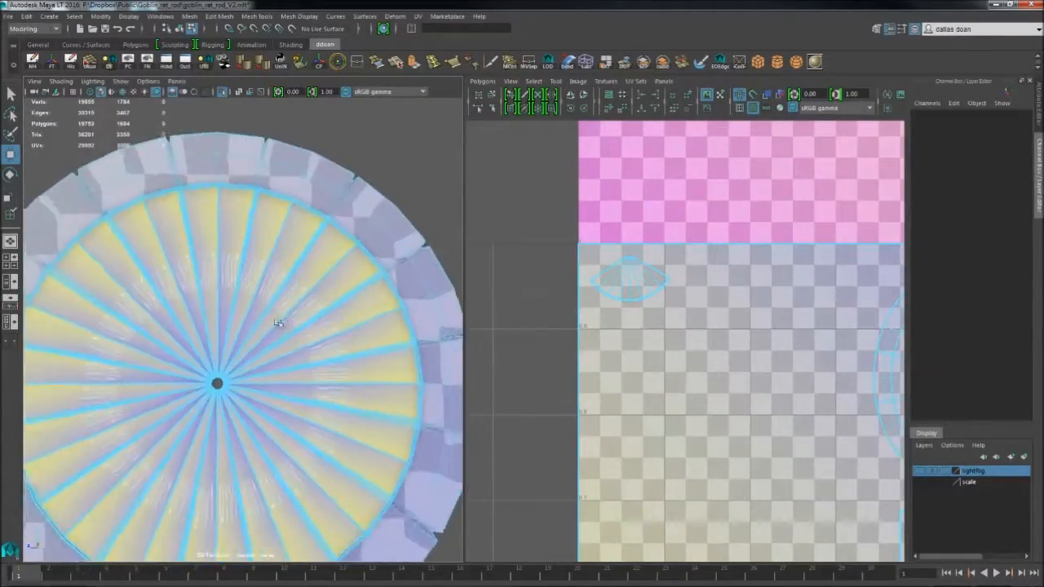
# Step: Hide the checker texture and select all faces of the wheel's spoked hub disc
pyautogui.keyDown('alt'); pyautogui.moveTo(279, 321); pyautogui.dragTo(326, 326, button='right'); pyautogui.keyUp('alt')
pyautogui.click(753, 107)
pyautogui.keyDown('alt'); pyautogui.moveTo(314, 247); pyautogui.dragTo(283, 298, button='middle'); pyautogui.keyUp('alt')
pyautogui.press('f')
pyautogui.keyDown('alt'); pyautogui.moveTo(283, 298); pyautogui.dragTo(324, 272); pyautogui.keyUp('alt')
pyautogui.press('4')
pyautogui.keyDown('alt'); pyautogui.moveTo(227, 336); pyautogui.dragTo(229, 298); pyautogui.keyUp('alt')
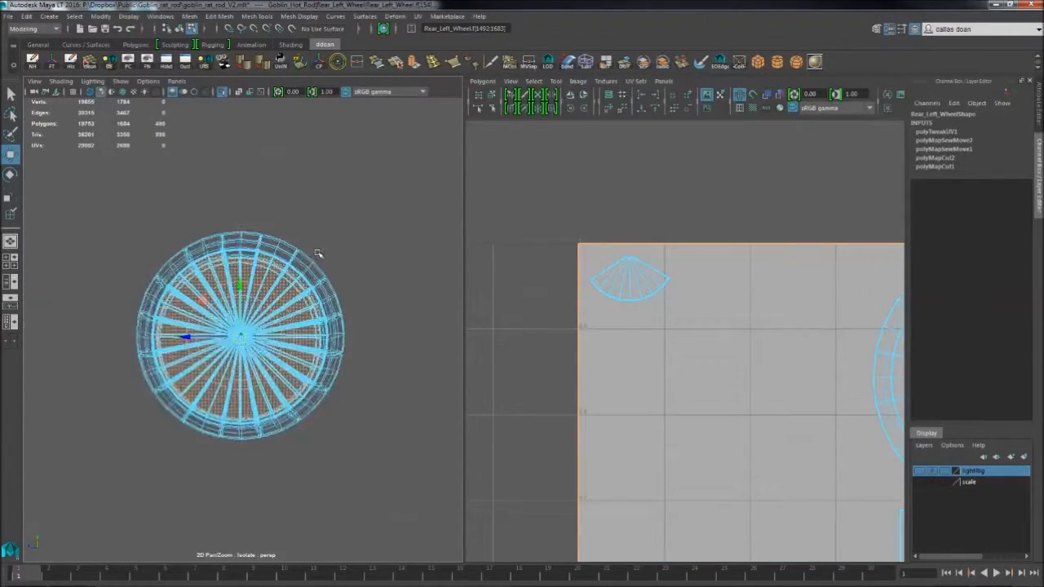
pyautogui.press('5')
pyautogui.keyDown('alt'); pyautogui.moveTo(318, 253); pyautogui.dragTo(324, 311, button='right'); pyautogui.keyUp('alt')
pyautogui.keyDown('shift'); pyautogui.doubleClick(269, 282); pyautogui.keyUp('shift')
pyautogui.keyDown('alt'); pyautogui.moveTo(269, 281); pyautogui.dragTo(267, 311, button='right'); pyautogui.keyUp('alt')
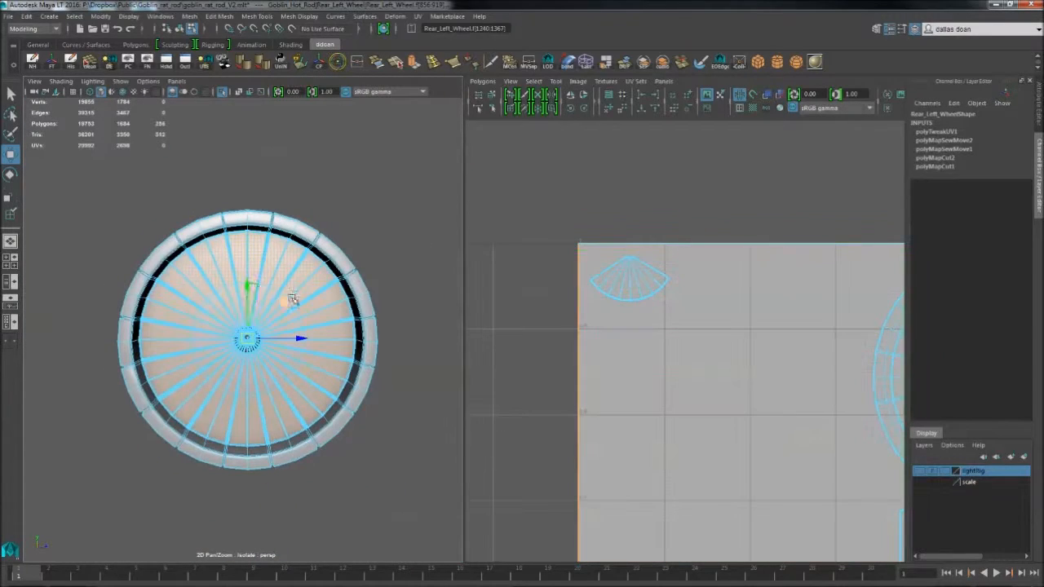
# Step: Apply a planar UV projection to the selected hub disc faces
pyautogui.click(417, 16)
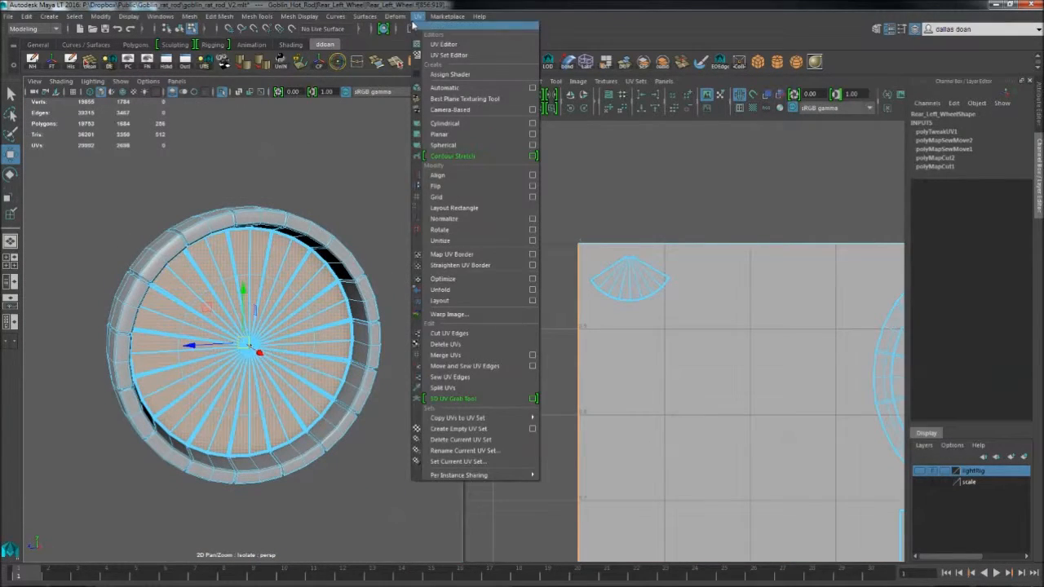
pyautogui.click(531, 134)
pyautogui.click(631, 386)
pyautogui.keyDown('alt'); pyautogui.moveTo(624, 383); pyautogui.dragTo(531, 361, button='right'); pyautogui.keyUp('alt')
pyautogui.keyDown('alt'); pyautogui.moveTo(684, 435); pyautogui.dragTo(628, 359, button='middle'); pyautogui.keyUp('alt')
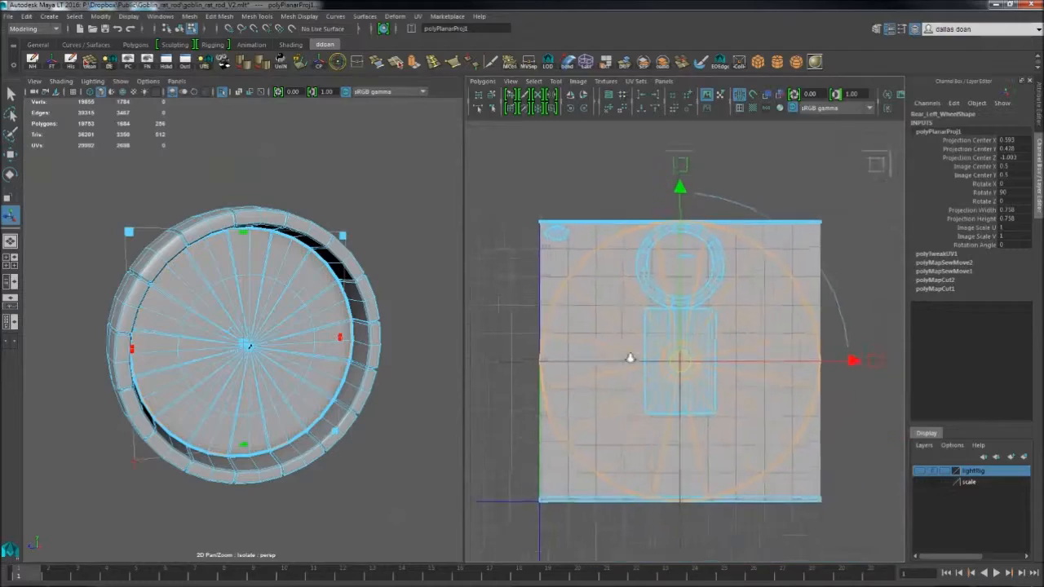
pyautogui.keyDown('alt'); pyautogui.moveTo(629, 358); pyautogui.dragTo(656, 360, button='right'); pyautogui.keyUp('alt')
pyautogui.keyDown('alt'); pyautogui.moveTo(245, 318); pyautogui.dragTo(340, 291, button='right'); pyautogui.keyUp('alt')
pyautogui.keyDown('alt'); pyautogui.moveTo(340, 291); pyautogui.dragTo(303, 358, button='middle'); pyautogui.keyUp('alt')
pyautogui.keyDown('alt'); pyautogui.moveTo(303, 359); pyautogui.dragTo(311, 318, button='right'); pyautogui.keyUp('alt')
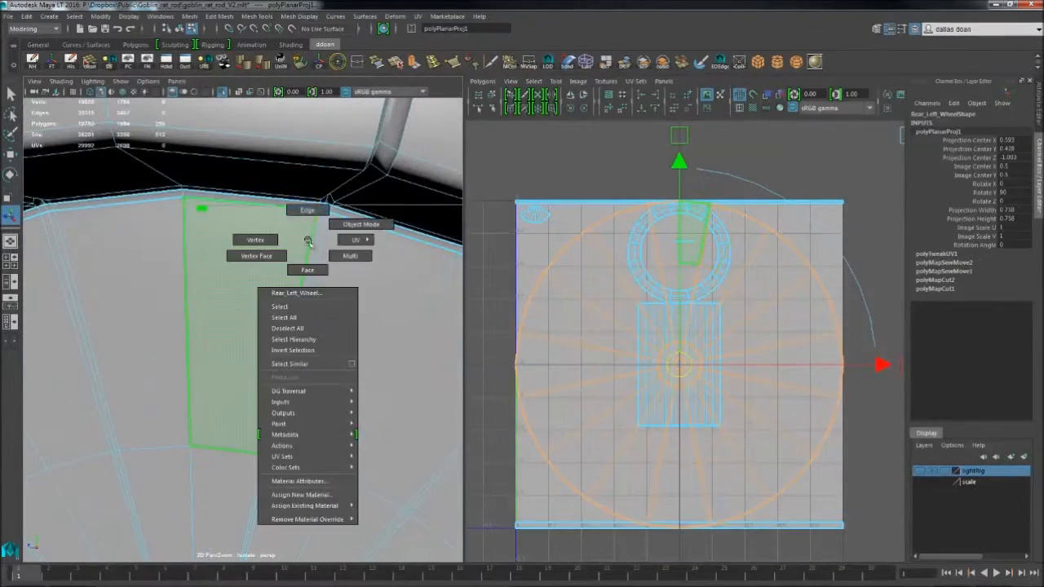
# Step: Move and sew the UVs along the edges around the hub disc's outer rim
pyautogui.moveTo(307, 241); pyautogui.dragTo(306, 210, button='right')
pyautogui.click(314, 203)
pyautogui.keyDown('alt'); pyautogui.moveTo(363, 288); pyautogui.dragTo(269, 253, button='right'); pyautogui.keyUp('alt')
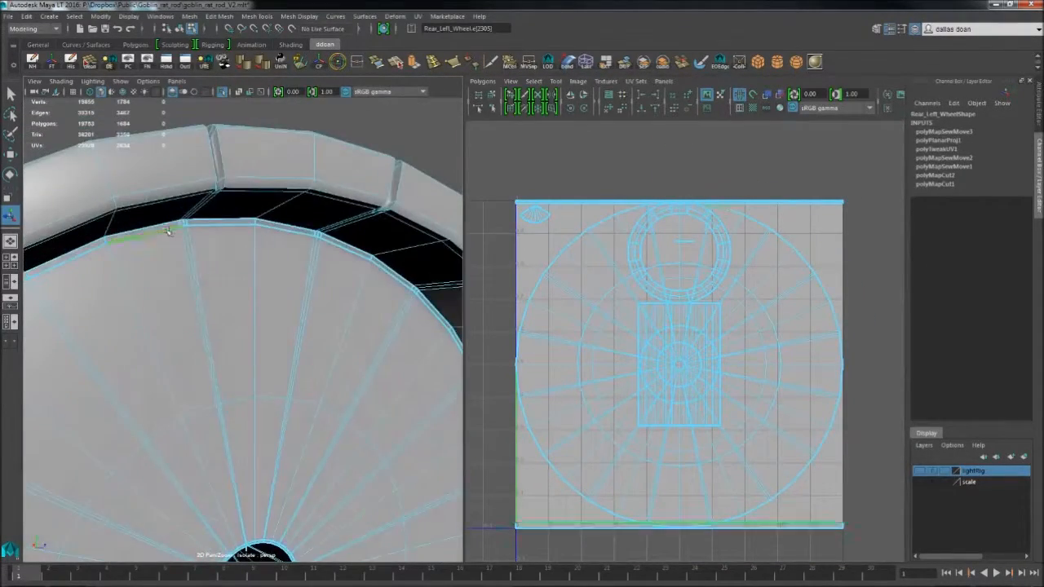
pyautogui.click(185, 225)
pyautogui.keyDown('shift'); pyautogui.moveTo(626, 277); pyautogui.dragTo(627, 270, button='right'); pyautogui.keyUp('shift')
pyautogui.keyDown('alt'); pyautogui.moveTo(278, 257); pyautogui.dragTo(311, 285); pyautogui.keyUp('alt')
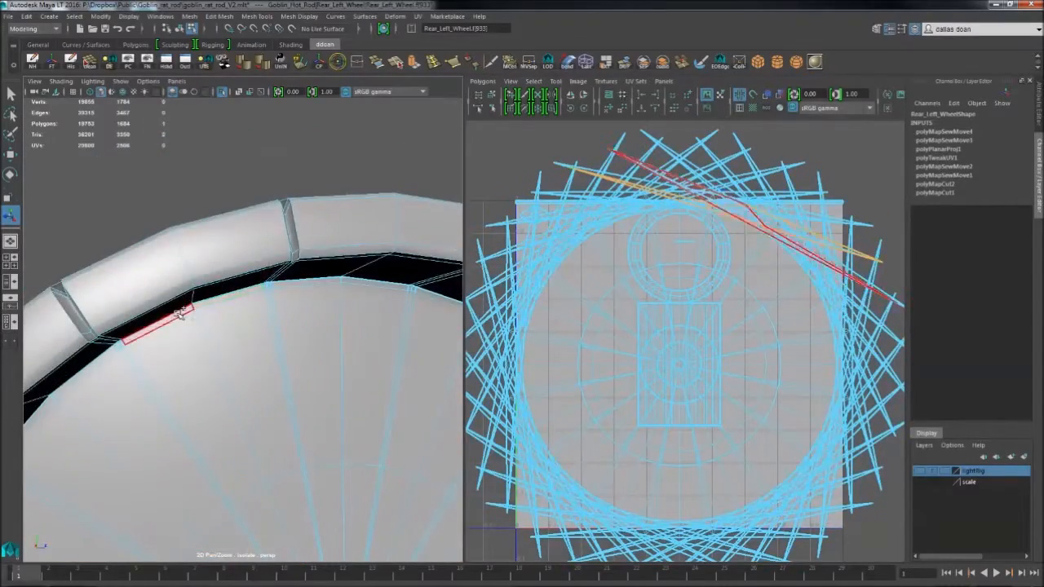
# Step: Extend the face selection over the hub disc and its rim and apply the planar UV projection again
pyautogui.hotkey('shift', '.')
pyautogui.keyDown('alt'); pyautogui.moveTo(279, 406); pyautogui.dragTo(310, 305); pyautogui.keyUp('alt')
pyautogui.scroll(5, 309, 381)
pyautogui.scroll(-3, 309, 380)
pyautogui.scroll(-5, 211, 336)
pyautogui.press('space')
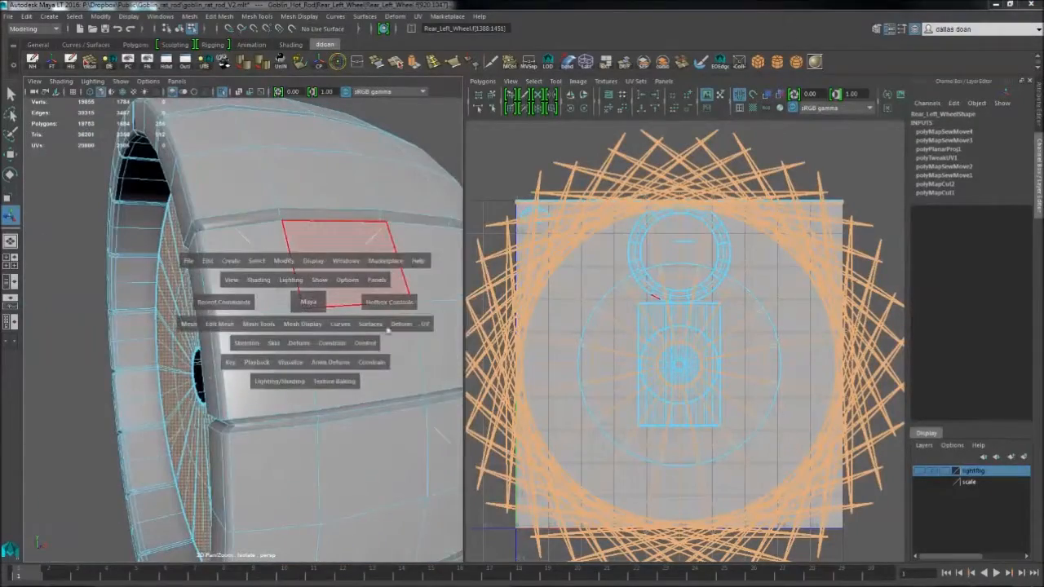
pyautogui.click(424, 324)
pyautogui.click(538, 308)
pyautogui.click(717, 387)
pyautogui.click(803, 389)
# Step: Select the spoked disc faces on both sides of the rear left wheel
pyautogui.keyDown('alt'); pyautogui.moveTo(244, 339); pyautogui.dragTo(367, 322); pyautogui.keyUp('alt')
pyautogui.moveTo(198, 264); pyautogui.dragTo(277, 281, button='right')
pyautogui.doubleClick(219, 284)
pyautogui.keyDown('alt'); pyautogui.moveTo(277, 281); pyautogui.dragTo(263, 282); pyautogui.keyUp('alt')
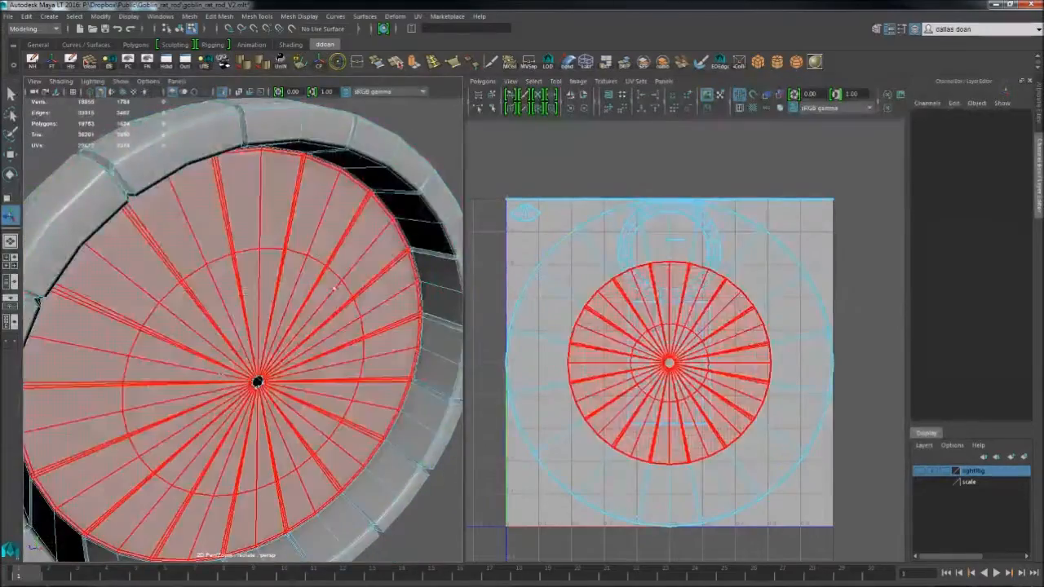
pyautogui.scroll(-4, 342, 270)
pyautogui.click(326, 285)
pyautogui.keyDown('alt'); pyautogui.moveTo(383, 261); pyautogui.dragTo(314, 200); pyautogui.keyUp('alt')
pyautogui.keyDown('shift'); pyautogui.doubleClick(270, 280); pyautogui.keyUp('shift')
# Step: Convert the face selection to UVs, scale the disc shells down and move them to the upper-left corner of the UV space
pyautogui.keyDown('alt'); pyautogui.moveTo(191, 195); pyautogui.dragTo(228, 169); pyautogui.keyUp('alt')
pyautogui.click(508, 330)
pyautogui.keyDown('alt'); pyautogui.moveTo(548, 373); pyautogui.dragTo(584, 375, button='middle'); pyautogui.keyUp('alt')
pyautogui.hotkey('ctrl', 'F12')
pyautogui.keyDown('alt'); pyautogui.moveTo(419, 226); pyautogui.dragTo(449, 221); pyautogui.keyUp('alt')
pyautogui.keyDown('alt'); pyautogui.moveTo(693, 363); pyautogui.dragTo(671, 360, button='middle'); pyautogui.keyUp('alt')
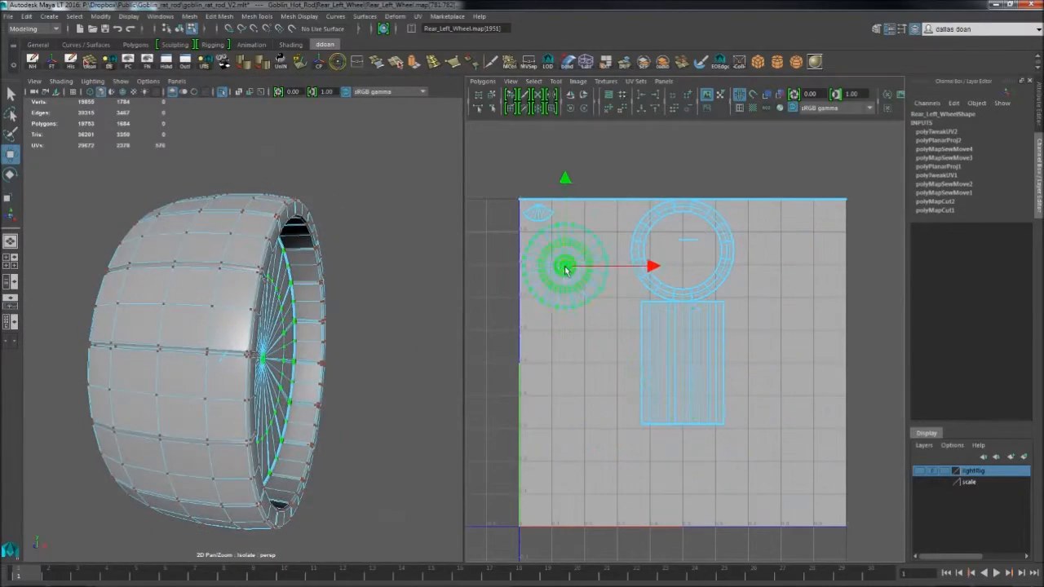
# Step: Select the faces of the outer spoked disc to isolate its shell from the overlapping disc UVs
pyautogui.keyDown('alt'); pyautogui.moveTo(412, 351); pyautogui.dragTo(269, 372); pyautogui.keyUp('alt')
pyautogui.keyDown('alt'); pyautogui.moveTo(268, 373); pyautogui.dragTo(326, 377, button='right'); pyautogui.keyUp('alt')
pyautogui.keyDown('alt'); pyautogui.moveTo(505, 340); pyautogui.dragTo(601, 433, button='middle'); pyautogui.keyUp('alt')
pyautogui.keyDown('alt'); pyautogui.moveTo(601, 434); pyautogui.dragTo(657, 422, button='right'); pyautogui.keyUp('alt')
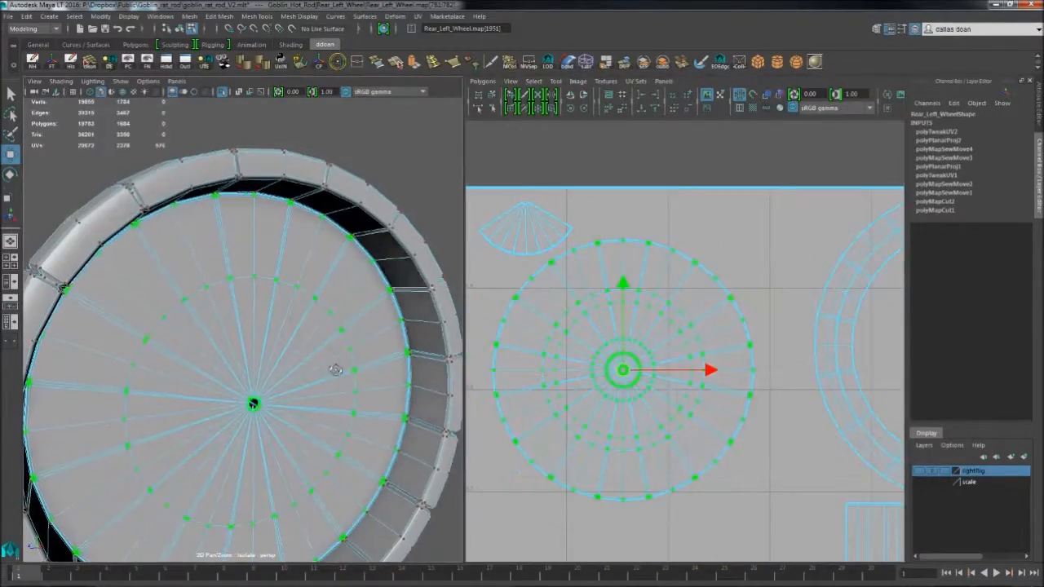
pyautogui.press('F11')
pyautogui.click(318, 341)
pyautogui.doubleClick(296, 298)
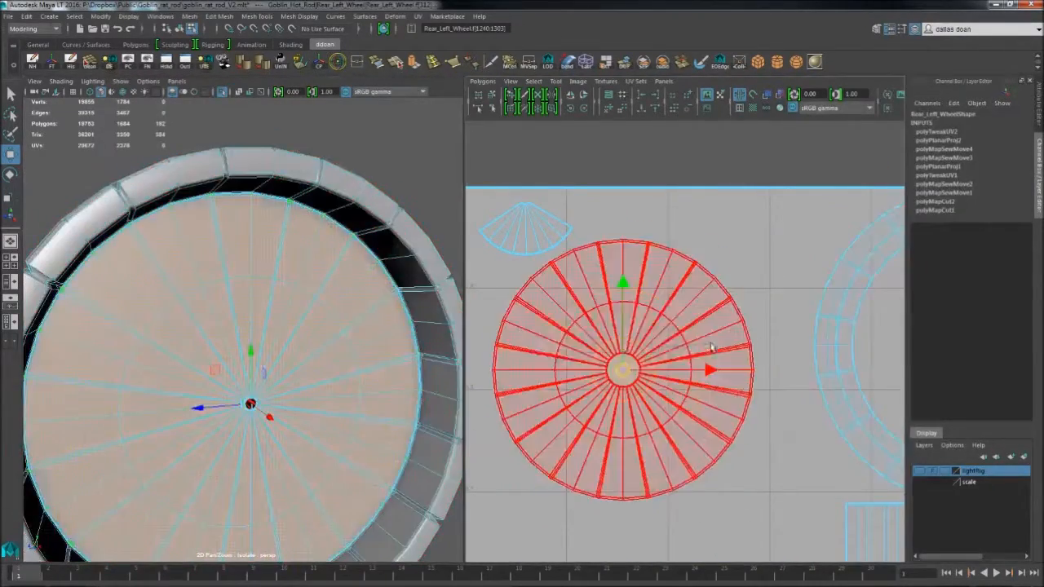
pyautogui.moveTo(634, 420); pyautogui.dragTo(663, 426)
# Step: Move the overlapping disc shells apart, placing the smaller one beside the fan-shaped shell and the larger one below it
pyautogui.keyDown('alt'); pyautogui.moveTo(351, 327); pyautogui.dragTo(285, 324, button='right'); pyautogui.keyUp('alt')
pyautogui.keyDown('alt'); pyautogui.moveTo(286, 324); pyautogui.dragTo(329, 319); pyautogui.keyUp('alt')
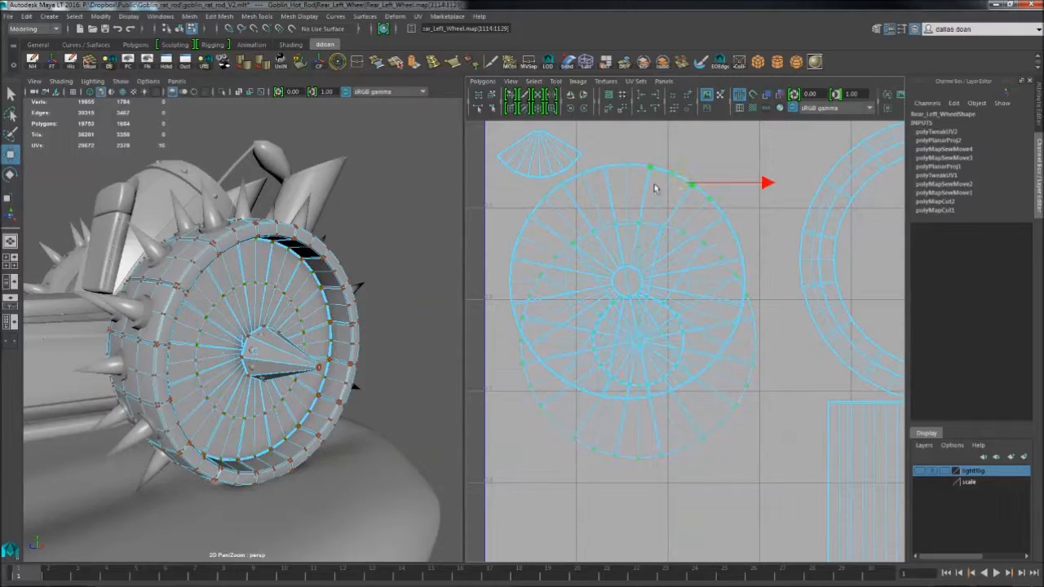
pyautogui.moveTo(645, 283); pyautogui.dragTo(646, 170)
pyautogui.keyDown('alt'); pyautogui.moveTo(652, 241); pyautogui.dragTo(652, 260, button='middle'); pyautogui.keyUp('alt')
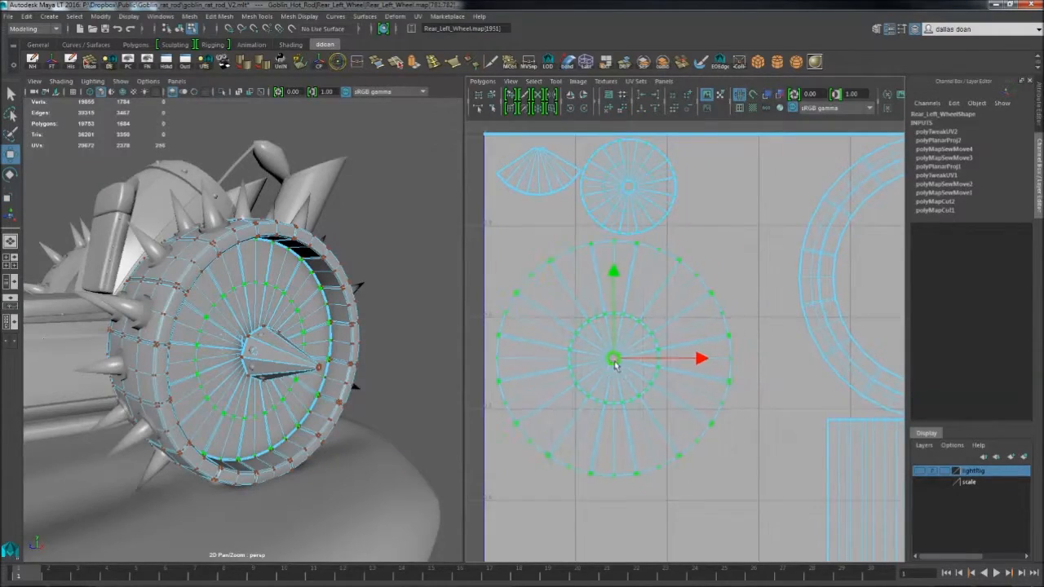
pyautogui.moveTo(614, 363); pyautogui.dragTo(608, 358)
# Step: Delete the wheel's construction history and isolate the wheel in the viewport
pyautogui.keyDown('alt'); pyautogui.moveTo(269, 326); pyautogui.dragTo(301, 326, button='right'); pyautogui.keyUp('alt')
pyautogui.press('F8')
pyautogui.hotkey('alt', 'shift', 'd')
pyautogui.click(407, 203)
pyautogui.moveTo(244, 302)
pyautogui.keyDown('alt'); pyautogui.mouseDown()
pyautogui.moveTo(302, 303)
pyautogui.moveTo(246, 303)
pyautogui.mouseUp(); pyautogui.keyUp('alt')
pyautogui.click(302, 303)
pyautogui.hotkey('ctrl', '1')
# Step: Display the checker texture on the wheel and select the spoked disc's faces, converted to UVs
pyautogui.keyDown('alt'); pyautogui.moveTo(286, 255); pyautogui.dragTo(301, 231); pyautogui.keyUp('alt')
pyautogui.click(753, 108)
pyautogui.press('F8')
pyautogui.click(301, 232)
pyautogui.keyDown('shift'); pyautogui.doubleClick(339, 288); pyautogui.keyUp('shift')
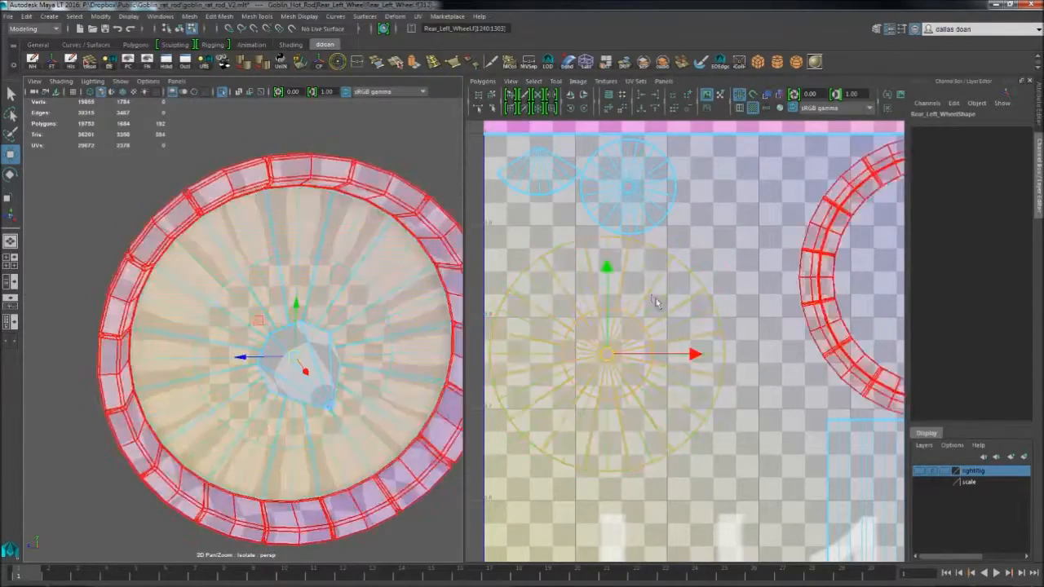
pyautogui.keyDown('alt'); pyautogui.moveTo(647, 308); pyautogui.dragTo(632, 281, button='middle'); pyautogui.keyUp('alt')
pyautogui.keyDown('alt'); pyautogui.moveTo(338, 250); pyautogui.dragTo(333, 266); pyautogui.keyUp('alt')
pyautogui.keyDown('ctrl'); pyautogui.moveTo(639, 297); pyautogui.dragTo(693, 299, button='right'); pyautogui.keyUp('ctrl')
# Step: Try reshaping the spoked disc's UVs interactively with a UV tool and undo the distortion
pyautogui.moveTo(236, 269)
pyautogui.keyDown('alt'); pyautogui.mouseDown()
pyautogui.moveTo(282, 272)
pyautogui.moveTo(238, 274)
pyautogui.mouseUp(); pyautogui.keyUp('alt')
pyautogui.moveTo(593, 327); pyautogui.dragTo(608, 338)
pyautogui.keyDown('alt'); pyautogui.moveTo(389, 268); pyautogui.dragTo(613, 273); pyautogui.keyUp('alt')
pyautogui.moveTo(609, 341); pyautogui.dragTo(617, 340)
pyautogui.keyDown('alt'); pyautogui.moveTo(197, 255); pyautogui.dragTo(384, 364); pyautogui.keyUp('alt')
pyautogui.keyDown('alt'); pyautogui.moveTo(384, 364); pyautogui.dragTo(528, 120, button='right'); pyautogui.keyUp('alt')
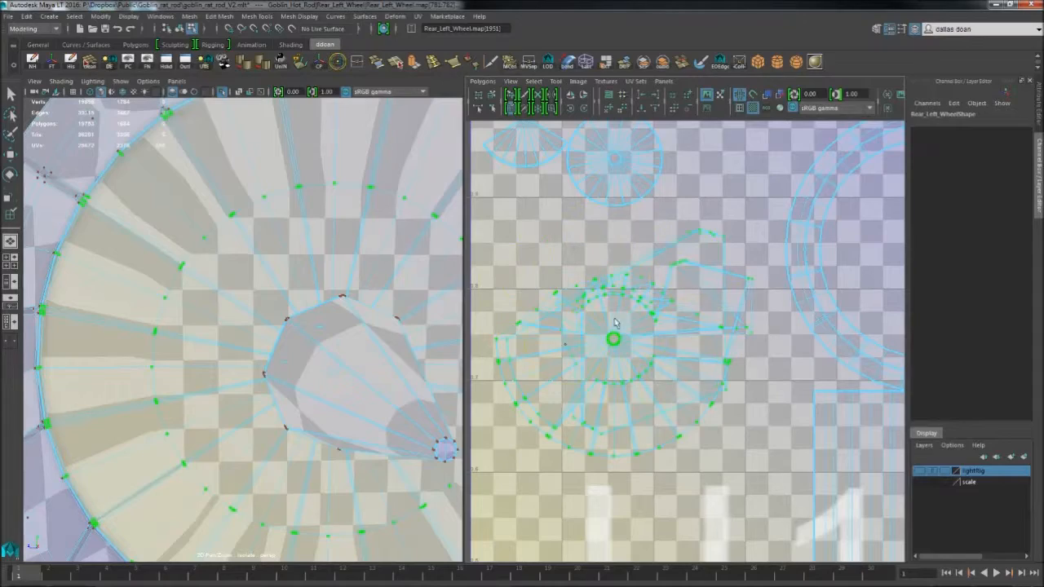
pyautogui.hotkey('ctrl', 'z')
# Step: Pick UVs on the spoked disc and extend the selection to its whole shell
pyautogui.press('w')
pyautogui.keyDown('alt'); pyautogui.moveTo(319, 242); pyautogui.dragTo(269, 245, button='right'); pyautogui.keyUp('alt')
pyautogui.moveTo(310, 245); pyautogui.dragTo(262, 243, button='right')
pyautogui.moveTo(260, 222); pyautogui.dragTo(283, 246)
pyautogui.keyDown('alt'); pyautogui.moveTo(283, 247); pyautogui.dragTo(308, 269); pyautogui.keyUp('alt')
pyautogui.keyDown('alt'); pyautogui.moveTo(308, 268); pyautogui.dragTo(326, 342, button='middle'); pyautogui.keyUp('alt')
pyautogui.keyDown('alt'); pyautogui.moveTo(261, 281); pyautogui.dragTo(298, 282, button='right'); pyautogui.keyUp('alt')
pyautogui.keyDown('alt'); pyautogui.moveTo(298, 282); pyautogui.dragTo(186, 188, button='middle'); pyautogui.keyUp('alt')
pyautogui.keyDown('ctrl'); pyautogui.moveTo(610, 302); pyautogui.dragTo(609, 269, button='right'); pyautogui.keyUp('ctrl')
pyautogui.keyDown('alt'); pyautogui.moveTo(633, 303); pyautogui.dragTo(590, 298, button='right'); pyautogui.keyUp('alt')
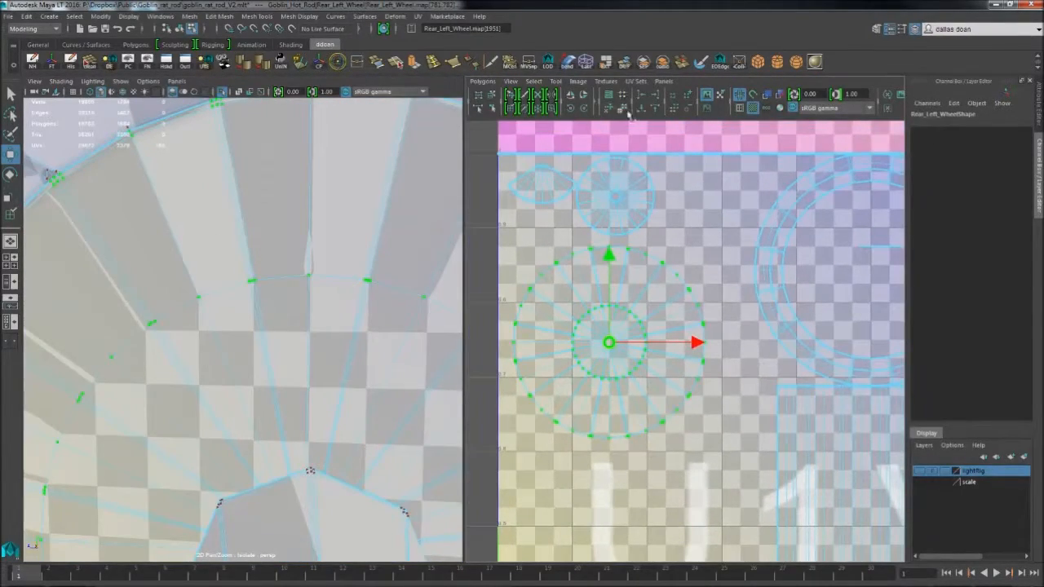
# Step: Try the automatic unfold on the disc's selected UVs and undo it
pyautogui.click(610, 109)
pyautogui.keyDown('alt'); pyautogui.moveTo(644, 321); pyautogui.dragTo(610, 321, button='right'); pyautogui.keyUp('alt')
pyautogui.press('f')
pyautogui.keyDown('alt'); pyautogui.moveTo(701, 326); pyautogui.dragTo(665, 285, button='right'); pyautogui.keyUp('alt')
pyautogui.keyDown('alt'); pyautogui.moveTo(383, 273); pyautogui.dragTo(296, 265, button='right'); pyautogui.keyUp('alt')
pyautogui.keyDown('alt'); pyautogui.moveTo(295, 265); pyautogui.dragTo(359, 273); pyautogui.keyUp('alt')
pyautogui.hotkey('ctrl', 'z')
# Step: Try unfolding the disc's UVs through the Unfold options with unselected UVs pinned
pyautogui.keyDown('alt'); pyautogui.moveTo(677, 245); pyautogui.dragTo(648, 309, button='middle'); pyautogui.keyUp('alt')
pyautogui.keyDown('alt'); pyautogui.moveTo(648, 309); pyautogui.dragTo(693, 309, button='right'); pyautogui.keyUp('alt')
pyautogui.keyDown('alt'); pyautogui.moveTo(603, 277); pyautogui.dragTo(711, 331, button='middle'); pyautogui.keyUp('alt')
pyautogui.keyDown('alt'); pyautogui.moveTo(712, 331); pyautogui.dragTo(783, 331, button='right'); pyautogui.keyUp('alt')
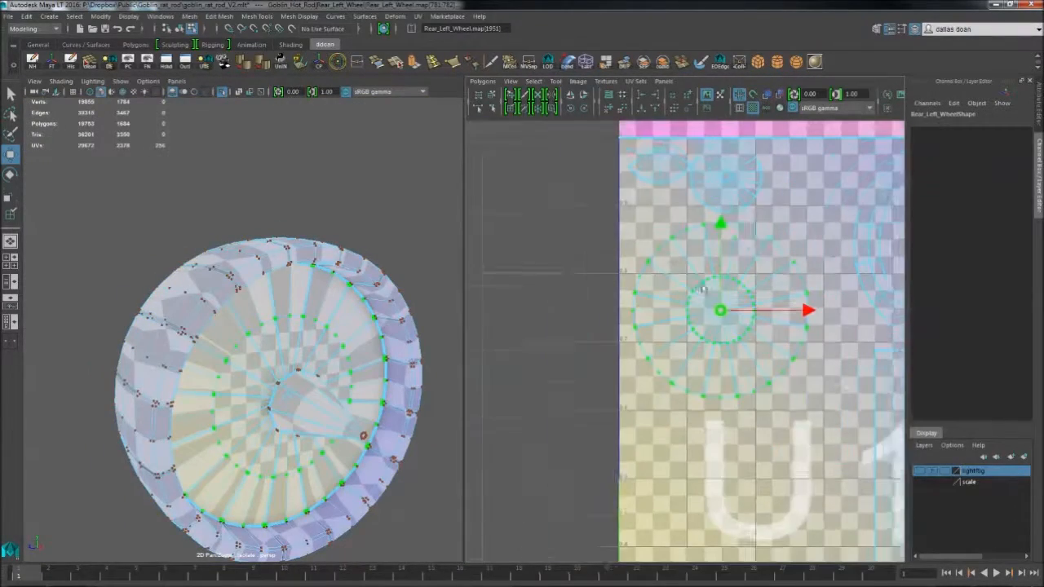
pyautogui.keyDown('alt'); pyautogui.moveTo(734, 310); pyautogui.dragTo(668, 320, button='middle'); pyautogui.keyUp('alt')
pyautogui.click(597, 107)
pyautogui.keyDown('alt'); pyautogui.moveTo(723, 290); pyautogui.dragTo(683, 290, button='middle'); pyautogui.keyUp('alt')
pyautogui.click(482, 81)
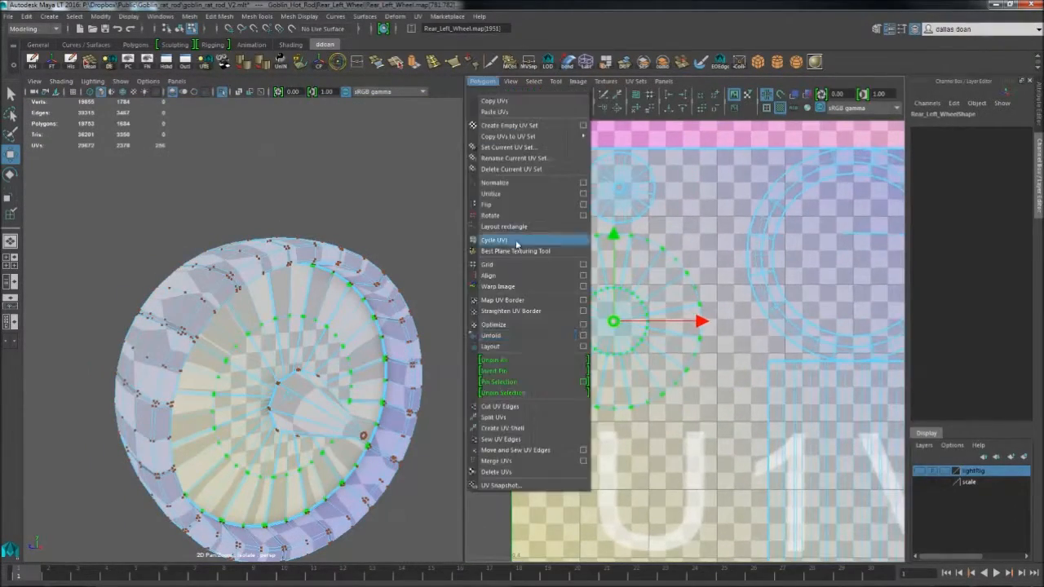
pyautogui.click(583, 337)
pyautogui.click(673, 235)
pyautogui.scroll(-3, 715, 335)
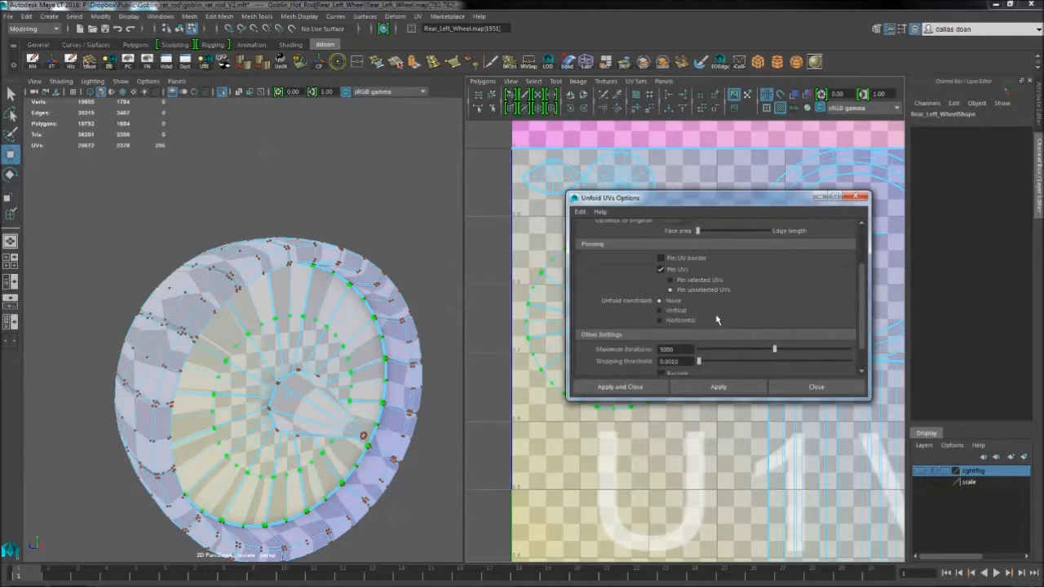
pyautogui.click(816, 387)
pyautogui.keyDown('alt'); pyautogui.moveTo(688, 363); pyautogui.dragTo(674, 357, button='middle'); pyautogui.keyUp('alt')
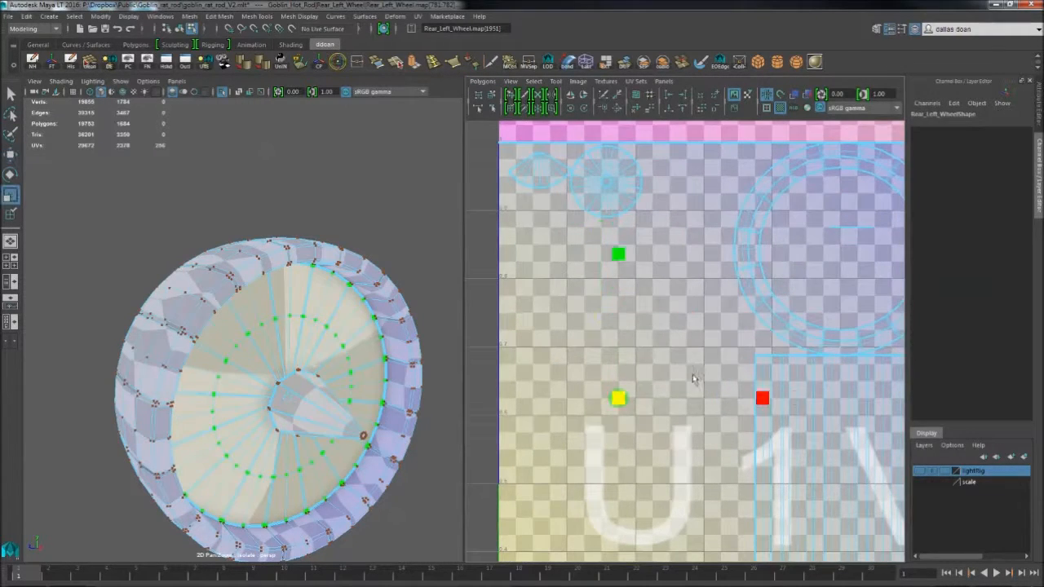
# Step: Try scaling up the unfolded disc shell to compare its checker density with the tire
pyautogui.moveTo(618, 398); pyautogui.dragTo(752, 371)
pyautogui.keyDown('alt'); pyautogui.moveTo(677, 473); pyautogui.dragTo(692, 367, button='middle'); pyautogui.keyUp('alt')
pyautogui.keyDown('alt'); pyautogui.moveTo(693, 367); pyautogui.dragTo(726, 379, button='right'); pyautogui.keyUp('alt')
pyautogui.keyDown('alt'); pyautogui.moveTo(701, 342); pyautogui.dragTo(705, 286, button='middle'); pyautogui.keyUp('alt')
pyautogui.keyDown('alt'); pyautogui.moveTo(705, 293); pyautogui.dragTo(798, 349, button='right'); pyautogui.keyUp('alt')
pyautogui.moveTo(639, 347); pyautogui.dragTo(671, 347, button='right')
pyautogui.moveTo(636, 339); pyautogui.dragTo(669, 365)
pyautogui.press('f')
pyautogui.keyDown('alt'); pyautogui.moveTo(268, 356); pyautogui.dragTo(228, 391, button='right'); pyautogui.keyUp('alt')
pyautogui.keyDown('alt'); pyautogui.moveTo(645, 392); pyautogui.dragTo(622, 331, button='right'); pyautogui.keyUp('alt')
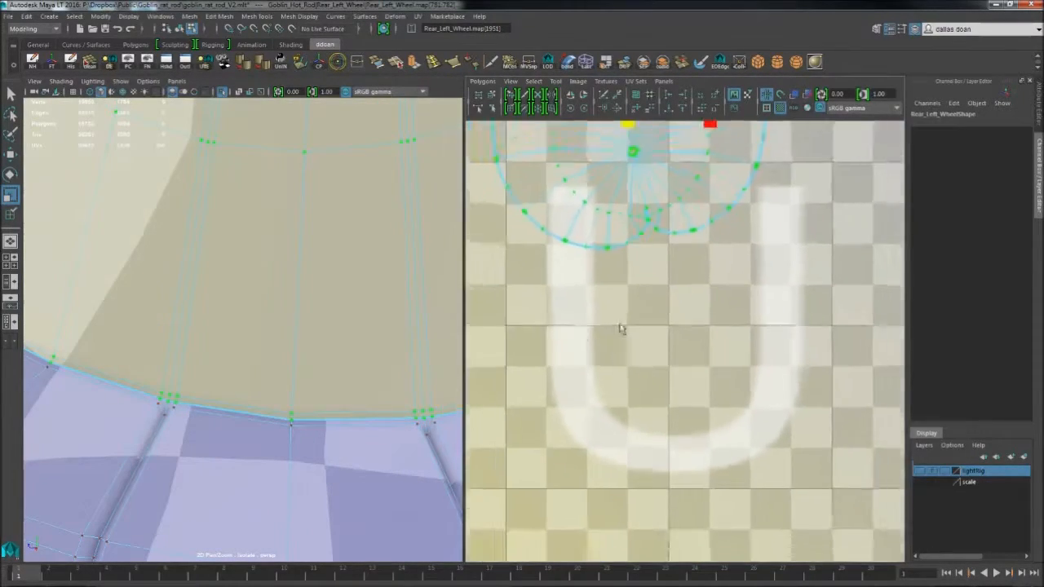
# Step: Select the UVs along the disc's outer border and adjust their scale
pyautogui.keyDown('alt'); pyautogui.moveTo(679, 264); pyautogui.dragTo(574, 503, button='middle'); pyautogui.keyUp('alt')
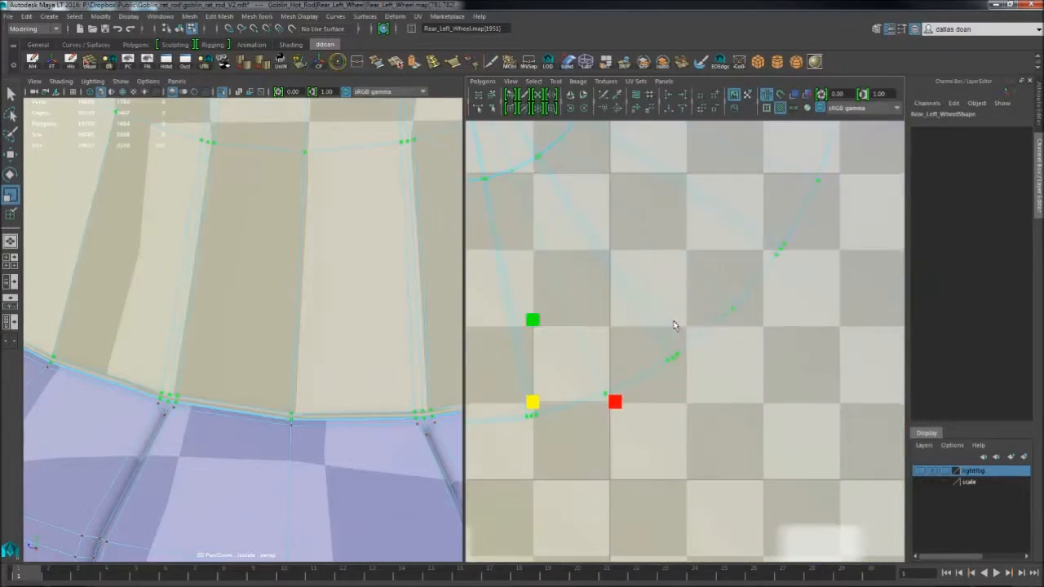
pyautogui.keyDown('alt'); pyautogui.moveTo(574, 503); pyautogui.dragTo(645, 131, button='right'); pyautogui.keyUp('alt')
pyautogui.keyDown('alt'); pyautogui.moveTo(804, 298); pyautogui.dragTo(676, 354, button='right'); pyautogui.keyUp('alt')
pyautogui.keyDown('alt'); pyautogui.moveTo(578, 368); pyautogui.dragTo(687, 367, button='right'); pyautogui.keyUp('alt')
pyautogui.keyDown('alt'); pyautogui.moveTo(631, 346); pyautogui.dragTo(673, 347, button='right'); pyautogui.keyUp('alt')
pyautogui.keyDown('ctrl'); pyautogui.moveTo(856, 291); pyautogui.dragTo(856, 291, button='right'); pyautogui.keyUp('ctrl')
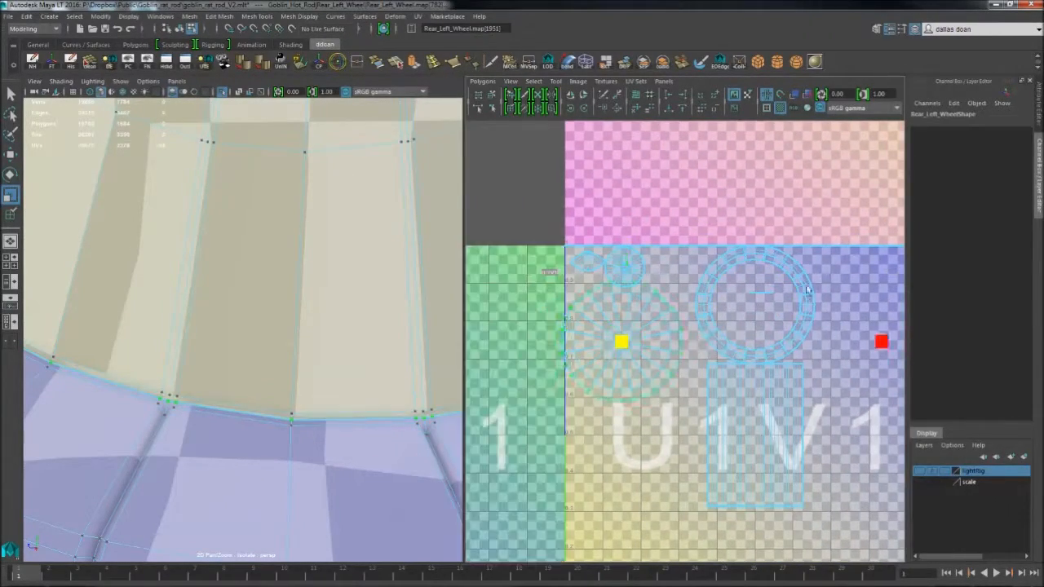
pyautogui.moveTo(587, 352); pyautogui.dragTo(583, 354, button='middle')
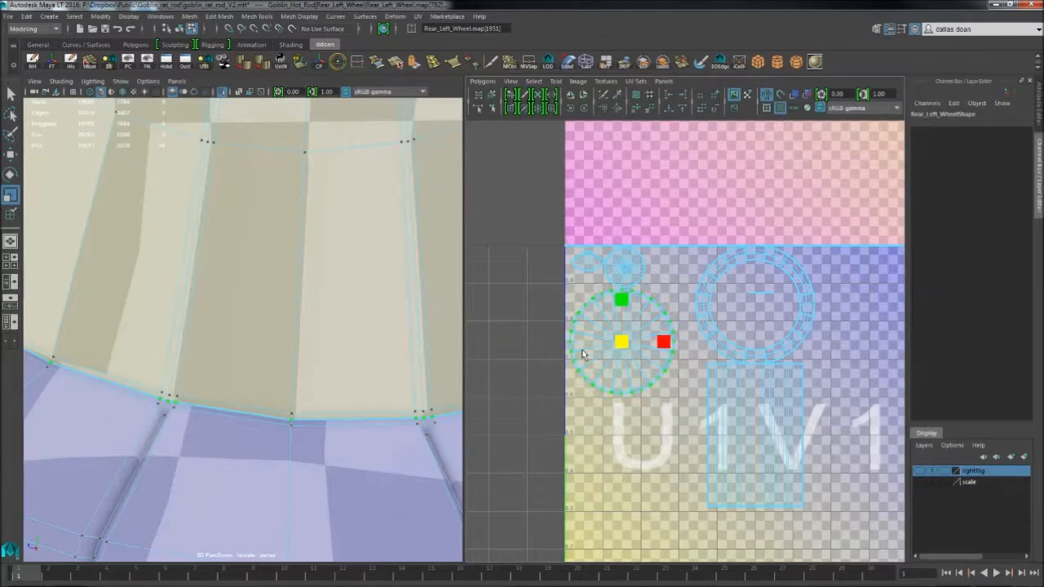
pyautogui.hotkey('shift', 'f')
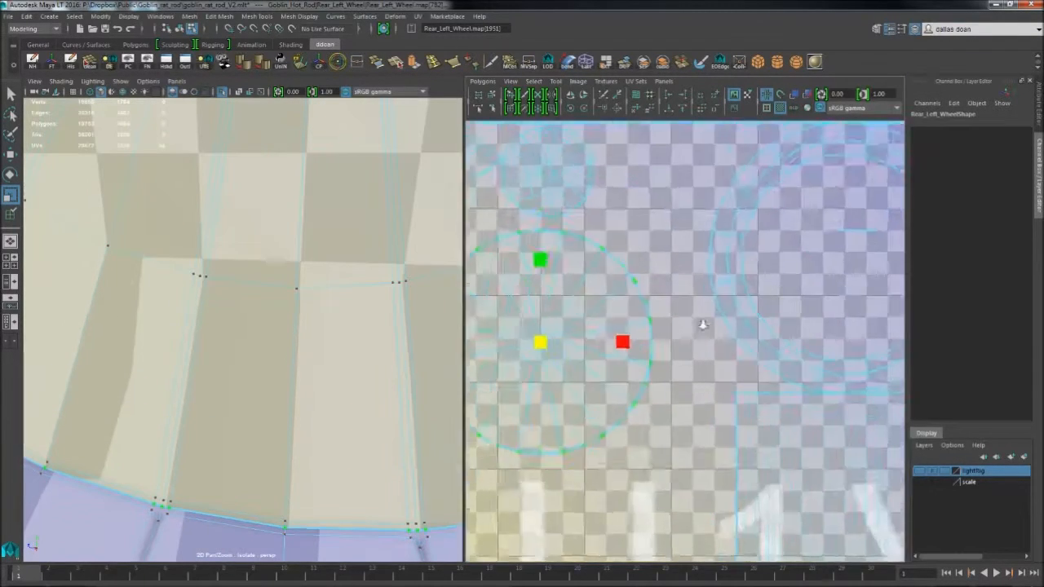
# Step: Select the disc's ring edge loop, convert it to UVs and scale it outward to even out the checker squares
pyautogui.keyDown('alt'); pyautogui.moveTo(668, 325); pyautogui.dragTo(631, 317, button='middle'); pyautogui.keyUp('alt')
pyautogui.rightClick(369, 362)
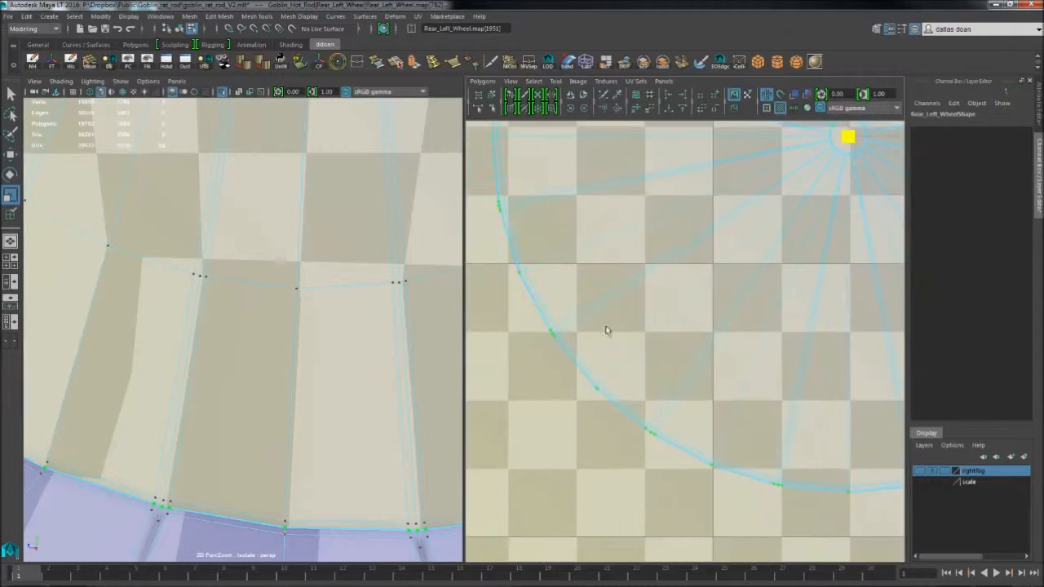
pyautogui.keyDown('alt'); pyautogui.moveTo(848, 161); pyautogui.dragTo(780, 212, button='middle'); pyautogui.keyUp('alt')
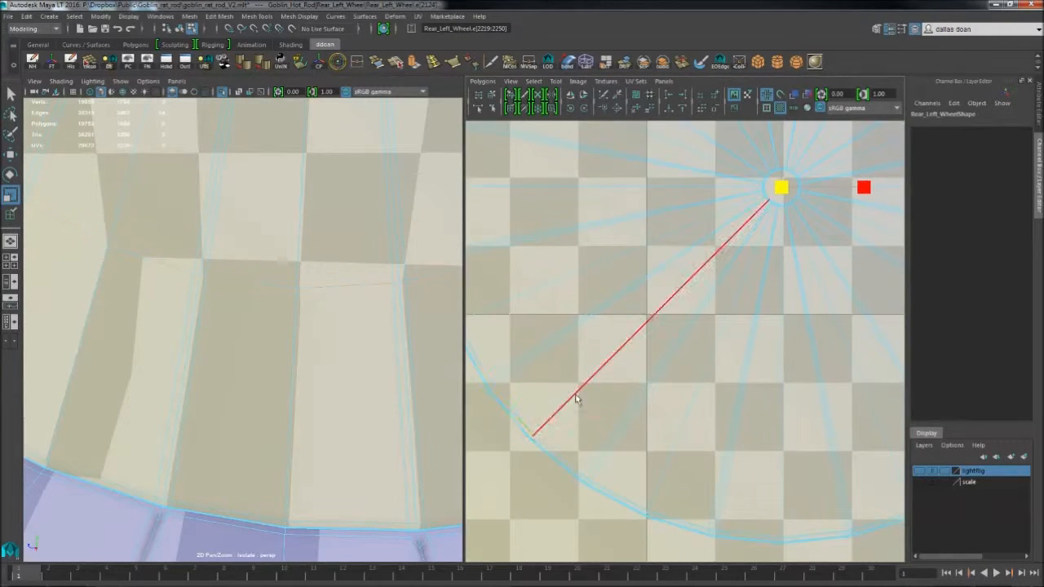
pyautogui.hotkey('shift', 'f')
pyautogui.keyDown('alt'); pyautogui.moveTo(246, 337); pyautogui.dragTo(247, 374); pyautogui.keyUp('alt')
pyautogui.keyDown('ctrl'); pyautogui.moveTo(699, 342); pyautogui.dragTo(725, 290, button='right'); pyautogui.keyUp('ctrl')
pyautogui.keyDown('alt'); pyautogui.moveTo(728, 288); pyautogui.dragTo(705, 292, button='middle'); pyautogui.keyUp('alt')
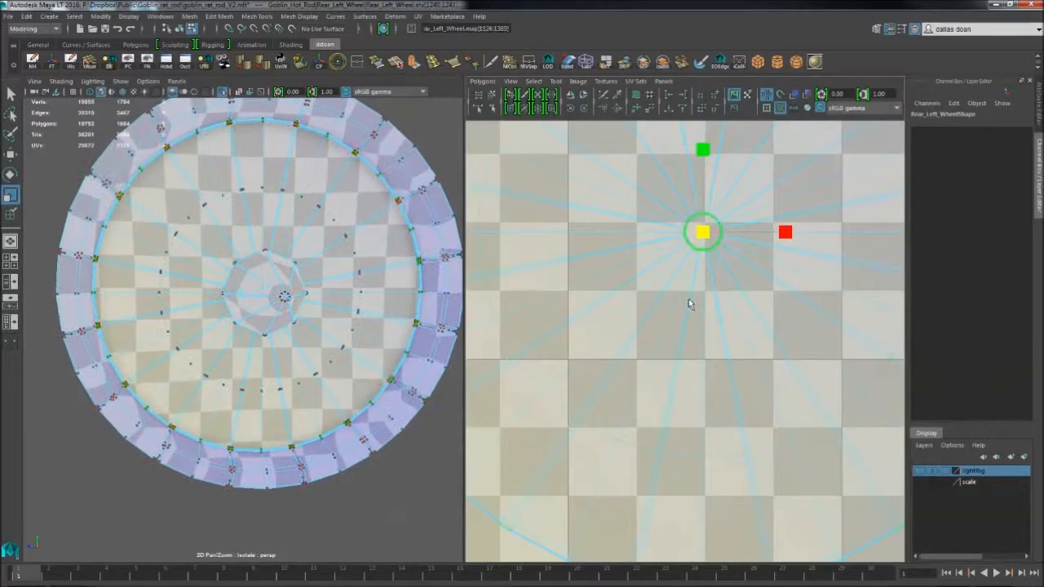
# Step: Select the whole disc shell, reset the Unfold options and unfold it with unselected UVs pinned
pyautogui.keyDown('ctrl'); pyautogui.moveTo(704, 292); pyautogui.dragTo(653, 307, button='right'); pyautogui.keyUp('ctrl')
pyautogui.keyDown('alt'); pyautogui.moveTo(652, 308); pyautogui.dragTo(588, 349, button='middle'); pyautogui.keyUp('alt')
pyautogui.keyDown('alt'); pyautogui.moveTo(589, 349); pyautogui.dragTo(546, 318, button='right'); pyautogui.keyUp('alt')
pyautogui.keyDown('alt'); pyautogui.moveTo(546, 318); pyautogui.dragTo(535, 326, button='middle'); pyautogui.keyUp('alt')
pyautogui.click(481, 82)
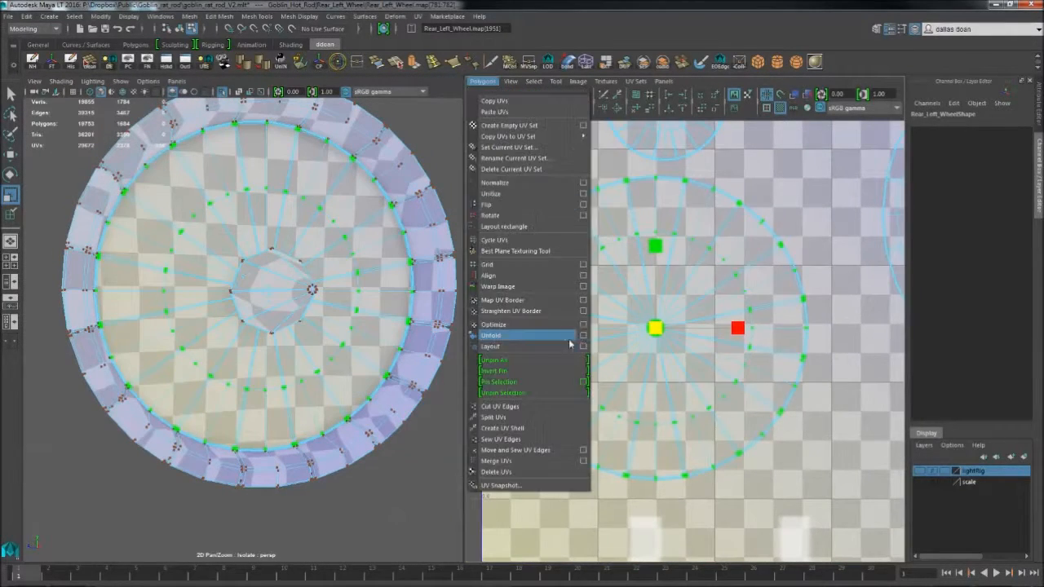
pyautogui.click(582, 335)
pyautogui.scroll(-1, 693, 330)
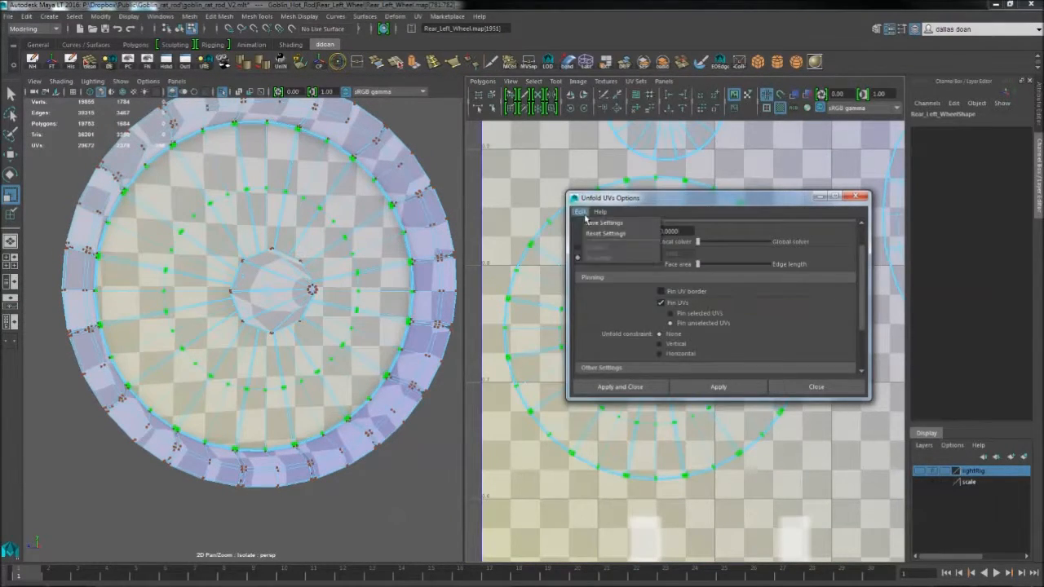
pyautogui.click(604, 233)
pyautogui.scroll(-2, 712, 348)
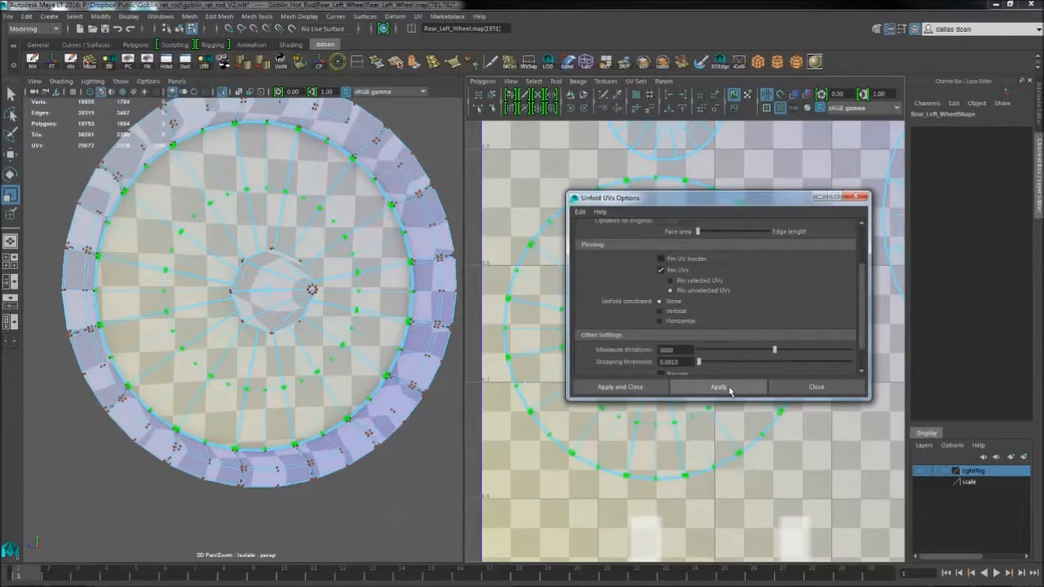
pyautogui.click(788, 393)
# Step: Scale the disc shell down and move it closer to the small shells in the UV space's upper-left corner
pyautogui.keyDown('alt'); pyautogui.moveTo(285, 310); pyautogui.dragTo(330, 359); pyautogui.keyUp('alt')
pyautogui.scroll(-3, 655, 340)
pyautogui.moveTo(654, 340); pyautogui.dragTo(632, 348)
pyautogui.press('w')
pyautogui.moveTo(655, 340); pyautogui.dragTo(607, 279)
# Step: Select the hub spike's fan-shaped shell and unfold its UVs with unselected UVs pinned
pyautogui.moveTo(255, 266)
pyautogui.keyDown('alt'); pyautogui.mouseDown()
pyautogui.moveTo(263, 273)
pyautogui.moveTo(253, 282)
pyautogui.moveTo(196, 244)
pyautogui.moveTo(244, 281)
pyautogui.mouseUp(); pyautogui.keyUp('alt')
pyautogui.keyDown('alt'); pyautogui.moveTo(592, 263); pyautogui.dragTo(602, 349, button='middle'); pyautogui.keyUp('alt')
pyautogui.moveTo(571, 211); pyautogui.dragTo(611, 256)
pyautogui.keyDown('alt'); pyautogui.moveTo(611, 256); pyautogui.dragTo(609, 264, button='middle'); pyautogui.keyUp('alt')
pyautogui.keyDown('shift'); pyautogui.moveTo(598, 235); pyautogui.dragTo(618, 204, button='right'); pyautogui.keyUp('shift')
pyautogui.scroll(-2, 714, 348)
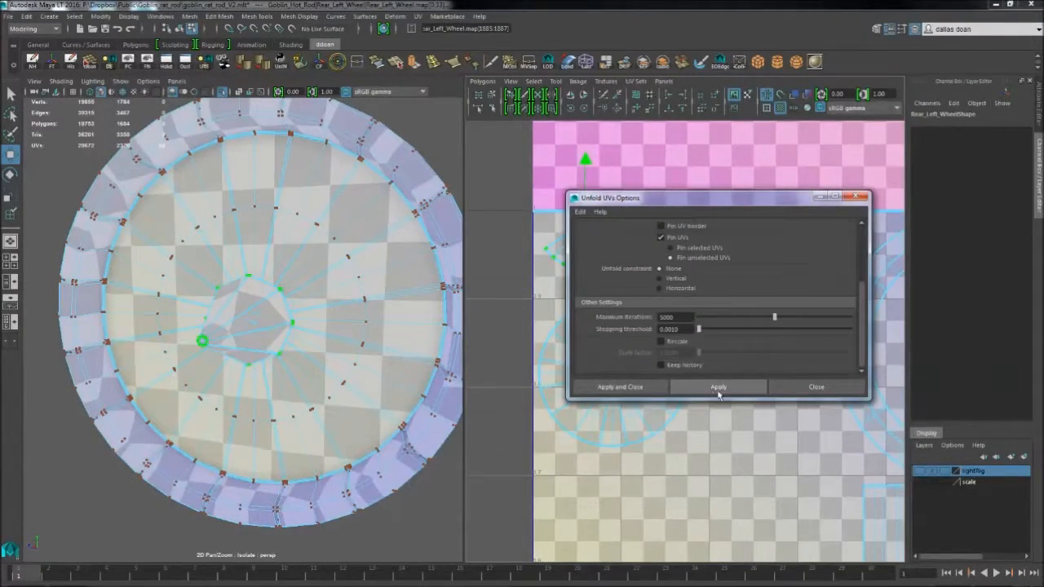
pyautogui.click(793, 388)
# Step: Select the side faces of the hub cylinder behind the disc and optimize their UVs
pyautogui.keyDown('alt'); pyautogui.moveTo(611, 303); pyautogui.dragTo(617, 336, button='middle'); pyautogui.keyUp('alt')
pyautogui.scroll(1, 618, 336)
pyautogui.keyDown('alt'); pyautogui.moveTo(265, 298); pyautogui.dragTo(315, 326); pyautogui.keyUp('alt')
pyautogui.scroll(4, 319, 307)
pyautogui.scroll(-4, 706, 348)
pyautogui.keyDown('alt'); pyautogui.moveTo(706, 347); pyautogui.dragTo(609, 308, button='middle'); pyautogui.keyUp('alt')
pyautogui.scroll(1, 609, 308)
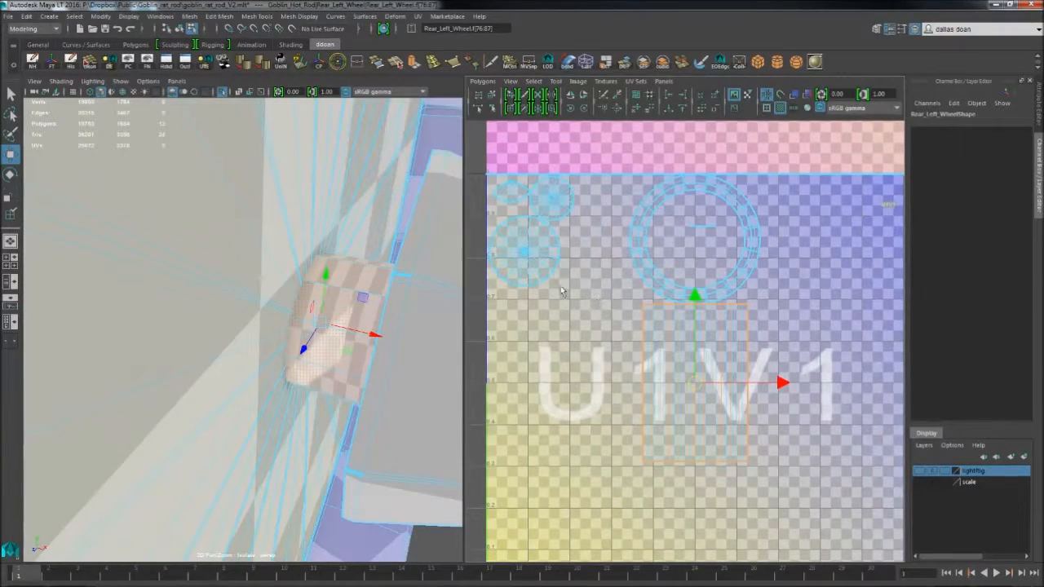
pyautogui.click(481, 82)
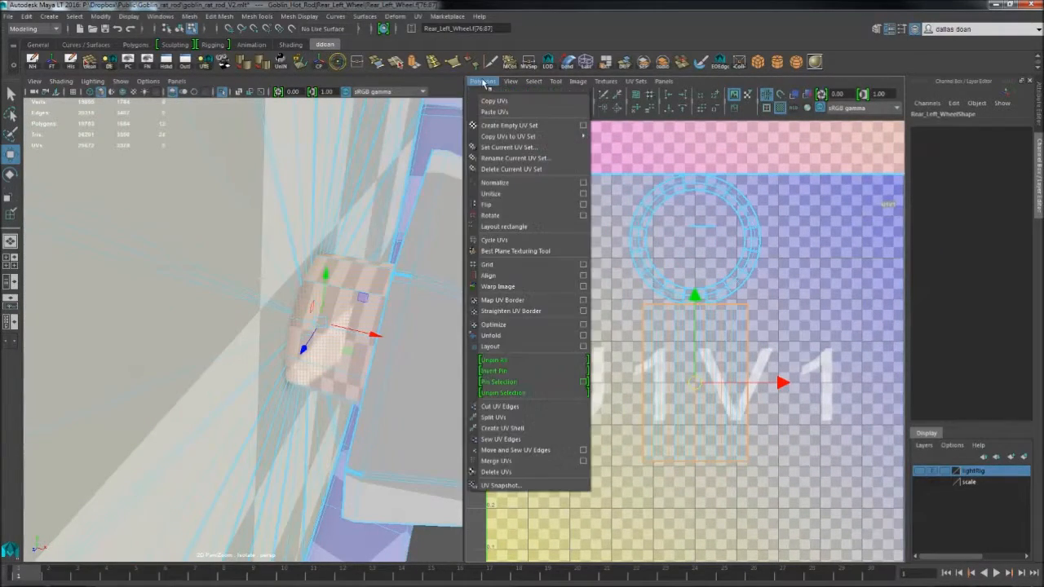
pyautogui.click(559, 327)
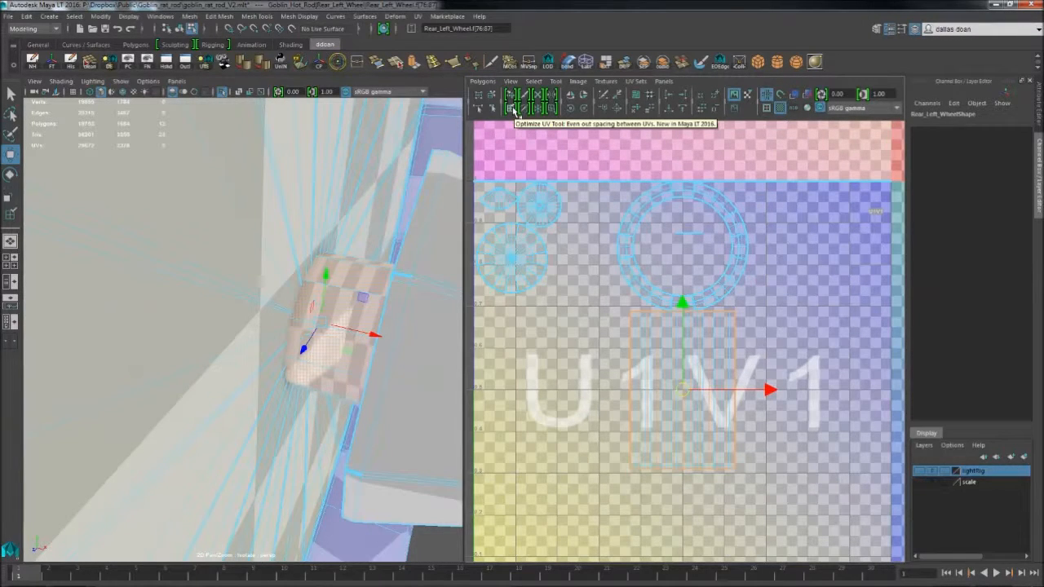
# Step: Move the hub cylinder's shell to the open area beneath the disc shells and rework it into a wide strip
pyautogui.keyDown('alt'); pyautogui.moveTo(726, 389); pyautogui.dragTo(688, 355, button='middle'); pyautogui.keyUp('alt')
pyautogui.moveTo(644, 356); pyautogui.dragTo(519, 347)
pyautogui.keyDown('alt'); pyautogui.moveTo(519, 347); pyautogui.dragTo(601, 342, button='middle'); pyautogui.keyUp('alt')
pyautogui.scroll(3, 601, 343)
pyautogui.keyDown('shift'); pyautogui.moveTo(627, 291); pyautogui.dragTo(627, 259, button='right'); pyautogui.keyUp('shift')
# Step: Convert the hub cylinder's side faces to UVs and move their strip clear of the skewed square shell
pyautogui.keyDown('alt'); pyautogui.moveTo(302, 301); pyautogui.dragTo(347, 303); pyautogui.keyUp('alt')
pyautogui.keyDown('alt'); pyautogui.moveTo(346, 303); pyautogui.dragTo(288, 300, button='middle'); pyautogui.keyUp('alt')
pyautogui.keyDown('alt'); pyautogui.moveTo(616, 360); pyautogui.dragTo(613, 342, button='middle'); pyautogui.keyUp('alt')
pyautogui.moveTo(612, 343); pyautogui.dragTo(672, 388, button='right')
pyautogui.click(638, 385)
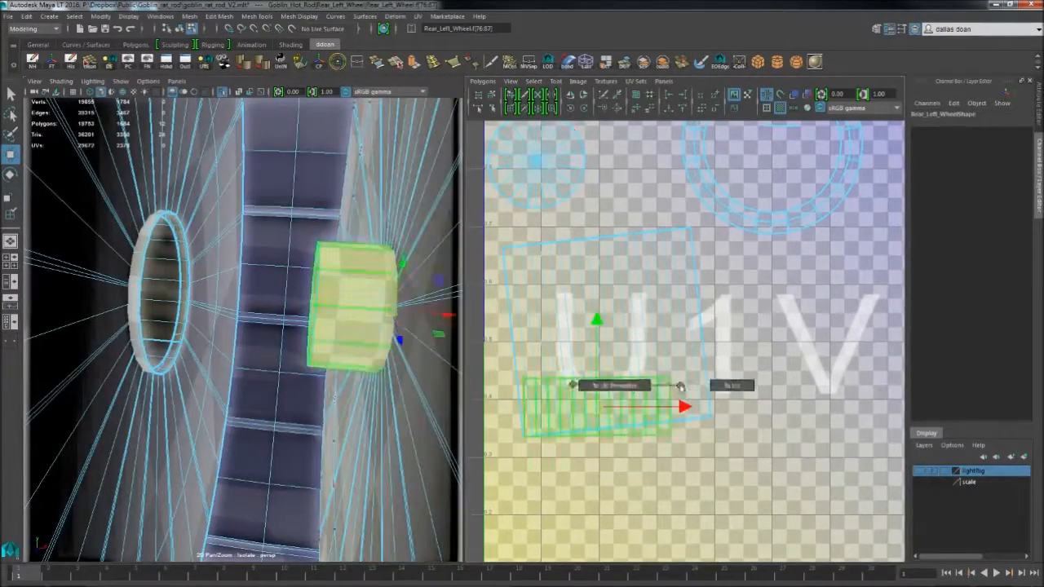
pyautogui.keyDown('alt'); pyautogui.moveTo(603, 293); pyautogui.dragTo(631, 379, button='middle'); pyautogui.keyUp('alt')
pyautogui.moveTo(631, 380); pyautogui.dragTo(845, 398)
pyautogui.keyDown('alt'); pyautogui.moveTo(844, 397); pyautogui.dragTo(668, 368, button='middle'); pyautogui.keyUp('alt')
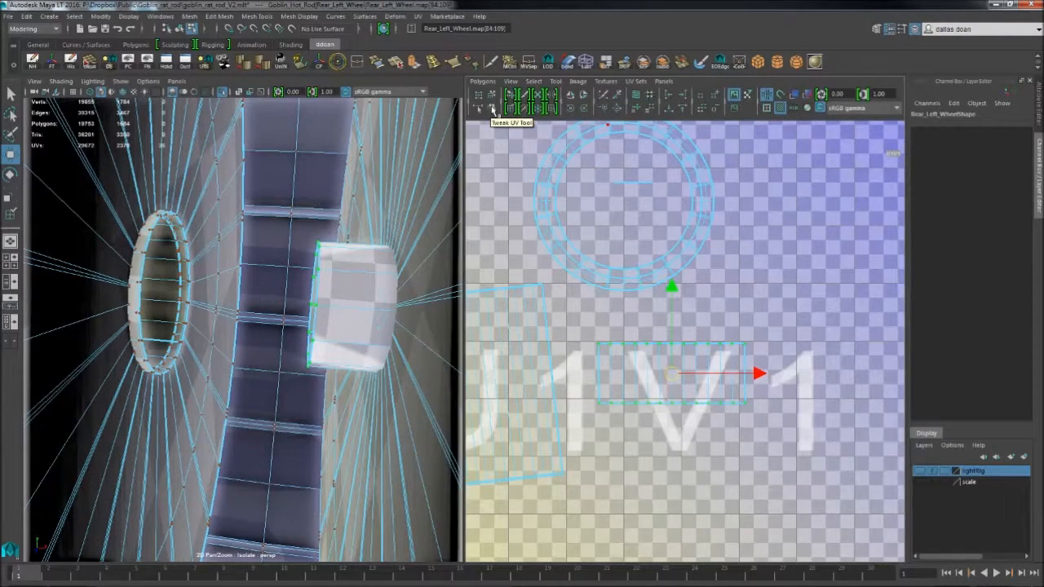
# Step: Select the UVs at the left end of the cylinder strip and align them in U
pyautogui.moveTo(636, 359)
pyautogui.keyDown('alt'); pyautogui.mouseDown(button='middle')
pyautogui.moveTo(638, 329)
pyautogui.moveTo(630, 346)
pyautogui.mouseUp(button='middle'); pyautogui.keyUp('alt')
pyautogui.moveTo(572, 313); pyautogui.dragTo(601, 396)
pyautogui.click(672, 97)
pyautogui.keyDown('alt'); pyautogui.moveTo(599, 343); pyautogui.dragTo(590, 326, button='middle'); pyautogui.keyUp('alt')
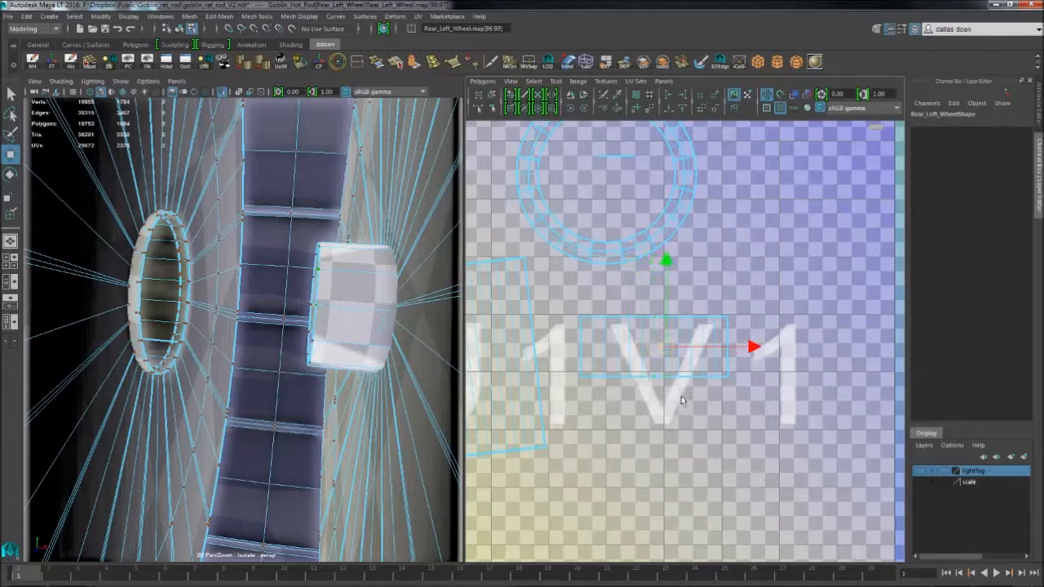
# Step: Select the whole hub cylinder strip, scale it down and move it in beside the disc shells
pyautogui.press('Right')
pyautogui.keyDown('alt'); pyautogui.moveTo(742, 308); pyautogui.dragTo(749, 327, button='middle'); pyautogui.keyUp('alt')
pyautogui.moveTo(748, 326); pyautogui.dragTo(580, 406)
pyautogui.moveTo(661, 364); pyautogui.dragTo(638, 365)
pyautogui.keyDown('alt'); pyautogui.moveTo(639, 365); pyautogui.dragTo(732, 364, button='middle'); pyautogui.keyUp('alt')
pyautogui.scroll(-3, 686, 367)
pyautogui.moveTo(735, 343); pyautogui.dragTo(561, 307)
pyautogui.press('r')
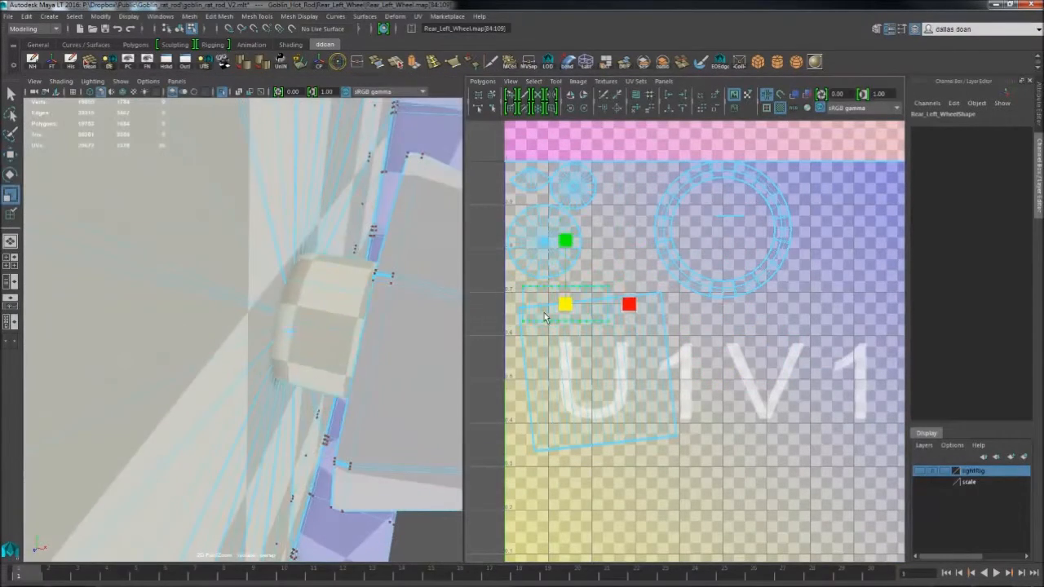
pyautogui.moveTo(591, 256); pyautogui.dragTo(600, 216)
pyautogui.keyDown('alt'); pyautogui.moveTo(618, 295); pyautogui.dragTo(595, 274, button='middle'); pyautogui.keyUp('alt')
# Step: Select the axle's skewed square shell and rotate it until its sides are straight
pyautogui.moveTo(678, 251); pyautogui.dragTo(488, 442)
pyautogui.press('f')
pyautogui.keyDown('alt'); pyautogui.moveTo(278, 352); pyautogui.dragTo(336, 361); pyautogui.keyUp('alt')
pyautogui.scroll(2, 636, 338)
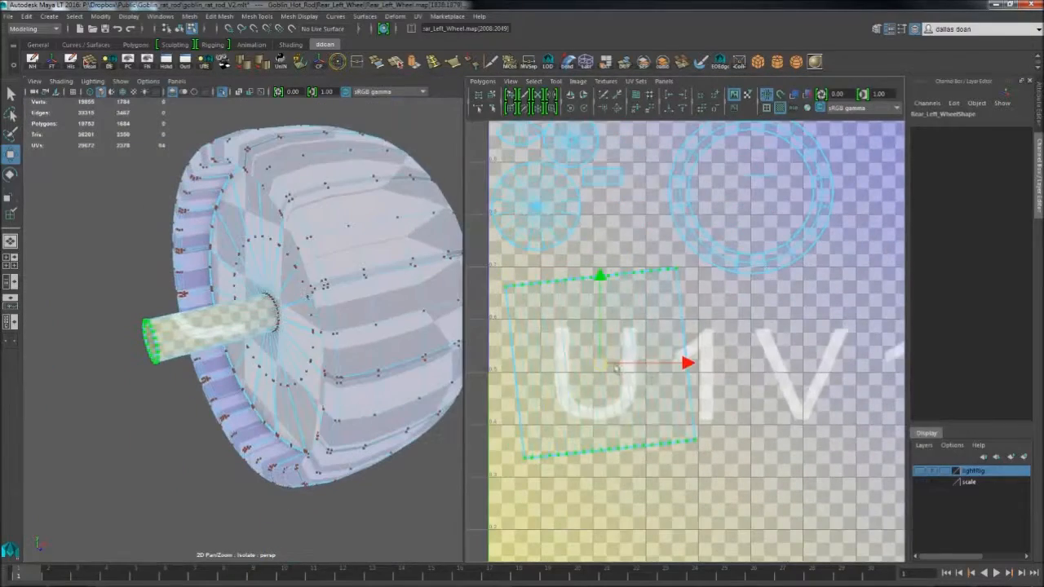
pyautogui.press('e')
pyautogui.moveTo(670, 323); pyautogui.dragTo(675, 330)
pyautogui.press('w')
pyautogui.keyDown('alt'); pyautogui.moveTo(718, 367); pyautogui.dragTo(750, 391, button='middle'); pyautogui.keyUp('alt')
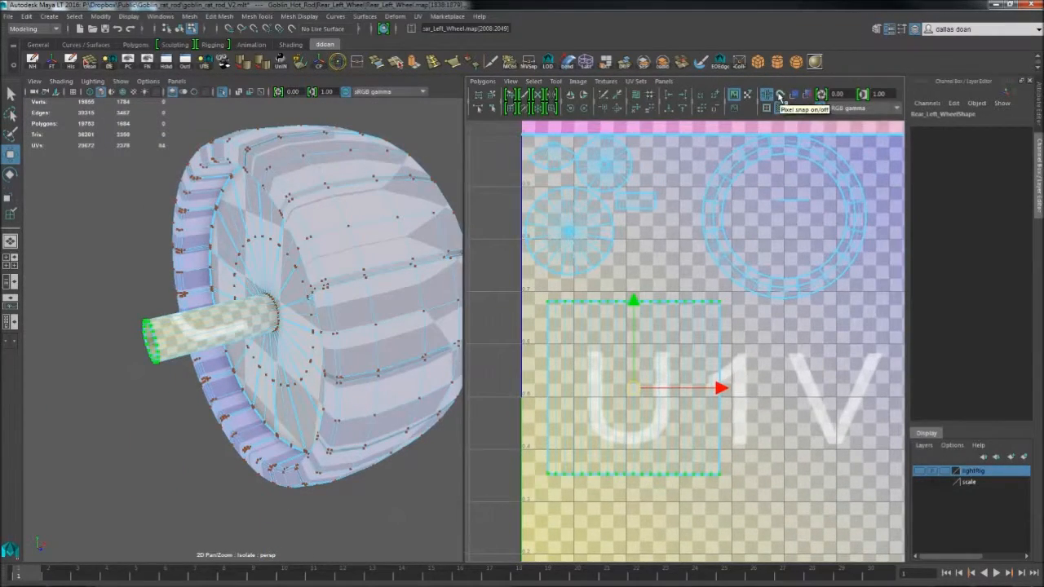
# Step: Scale down the axle's square shell and reposition it below the disc shells
pyautogui.keyDown('alt'); pyautogui.moveTo(626, 350); pyautogui.dragTo(624, 335, button='middle'); pyautogui.keyUp('alt')
pyautogui.moveTo(631, 372); pyautogui.dragTo(617, 353)
pyautogui.keyDown('alt'); pyautogui.moveTo(617, 353); pyautogui.dragTo(617, 363, button='middle'); pyautogui.keyUp('alt')
pyautogui.keyDown('alt'); pyautogui.moveTo(294, 350); pyautogui.dragTo(263, 328); pyautogui.keyUp('alt')
pyautogui.press('r')
pyautogui.moveTo(616, 363); pyautogui.dragTo(605, 380)
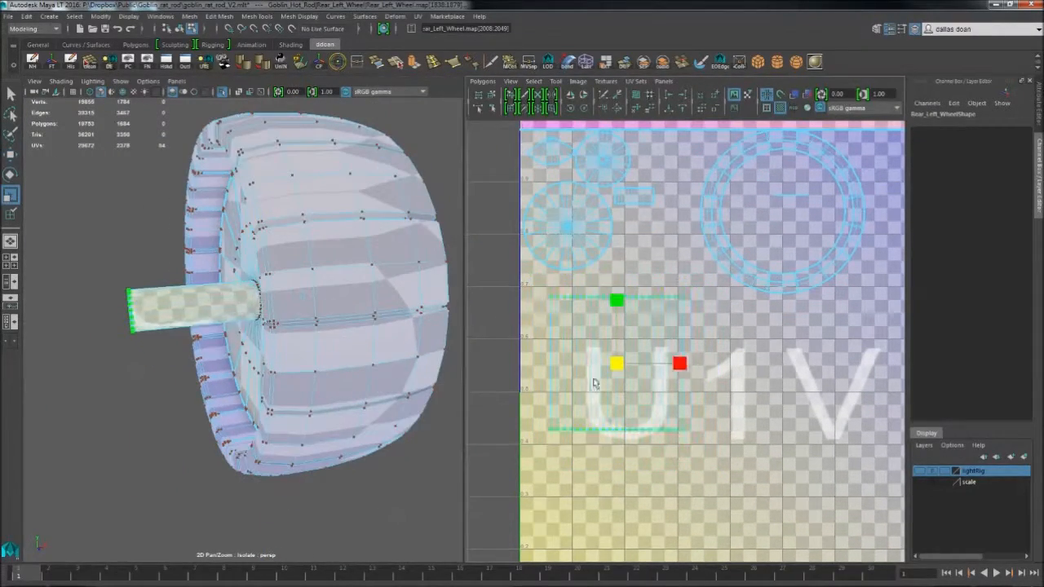
pyautogui.keyDown('alt'); pyautogui.moveTo(229, 265); pyautogui.dragTo(122, 274); pyautogui.keyUp('alt')
pyautogui.keyDown('alt'); pyautogui.moveTo(571, 187); pyautogui.dragTo(569, 199, button='middle'); pyautogui.keyUp('alt')
pyautogui.click(512, 82)
pyautogui.moveTo(556, 86)
pyautogui.click(577, 82)
pyautogui.keyDown('alt'); pyautogui.moveTo(640, 291); pyautogui.dragTo(639, 324, button='middle'); pyautogui.keyUp('alt')
# Step: Select the wheel's tire faces, convert them to UVs and move their ring-shaped shell down to the open area
pyautogui.keyDown('alt'); pyautogui.moveTo(400, 224); pyautogui.dragTo(342, 213); pyautogui.keyUp('alt')
pyautogui.moveTo(343, 208); pyautogui.dragTo(388, 167, button='right')
pyautogui.keyDown('alt'); pyautogui.moveTo(388, 175); pyautogui.dragTo(419, 244); pyautogui.keyUp('alt')
pyautogui.moveTo(329, 221); pyautogui.dragTo(329, 253, button='right')
pyautogui.click(314, 228)
pyautogui.doubleClick(353, 232)
pyautogui.hotkey('ctrl', 'F12')
pyautogui.keyDown('alt'); pyautogui.moveTo(367, 232); pyautogui.dragTo(371, 181); pyautogui.keyUp('alt')
pyautogui.keyDown('alt'); pyautogui.moveTo(818, 278); pyautogui.dragTo(746, 286, button='middle'); pyautogui.keyUp('alt')
pyautogui.moveTo(708, 263); pyautogui.dragTo(635, 410)
pyautogui.keyDown('alt'); pyautogui.moveTo(635, 409); pyautogui.dragTo(571, 333, button='right'); pyautogui.keyUp('alt')
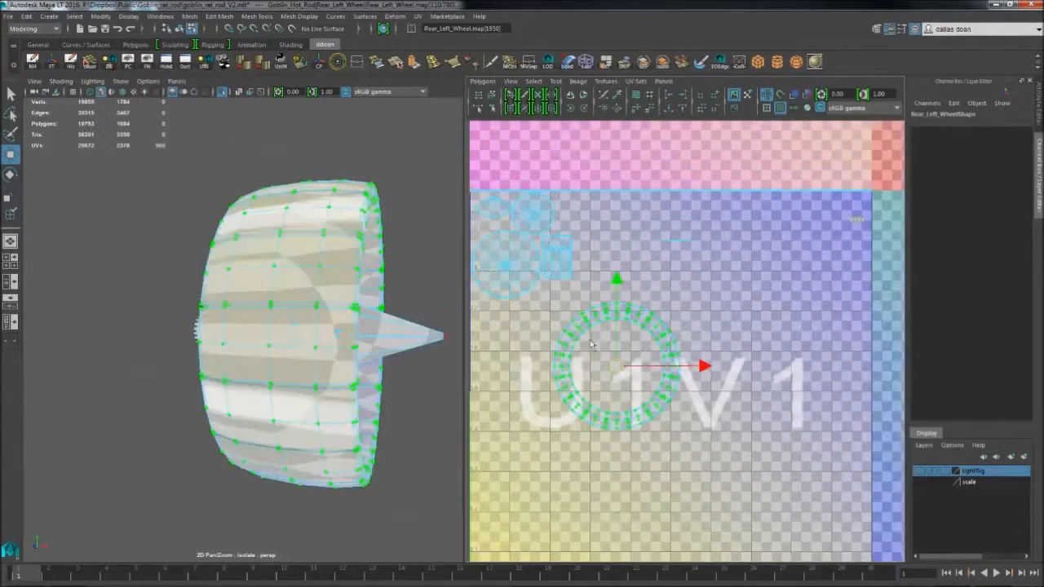
# Step: Select the line of edges running across the tire and cut the UVs along it
pyautogui.keyDown('alt'); pyautogui.moveTo(375, 269); pyautogui.dragTo(277, 290); pyautogui.keyUp('alt')
pyautogui.keyDown('alt'); pyautogui.moveTo(596, 326); pyautogui.dragTo(676, 326, button='right'); pyautogui.keyUp('alt')
pyautogui.keyDown('alt'); pyautogui.moveTo(400, 269); pyautogui.dragTo(361, 286); pyautogui.keyUp('alt')
pyautogui.scroll(5, 361, 287)
pyautogui.keyDown('alt'); pyautogui.moveTo(362, 286); pyautogui.dragTo(331, 247, button='middle'); pyautogui.keyUp('alt')
pyautogui.moveTo(331, 247); pyautogui.dragTo(328, 219, button='right')
pyautogui.click(302, 228)
pyautogui.scroll(-5, 306, 234)
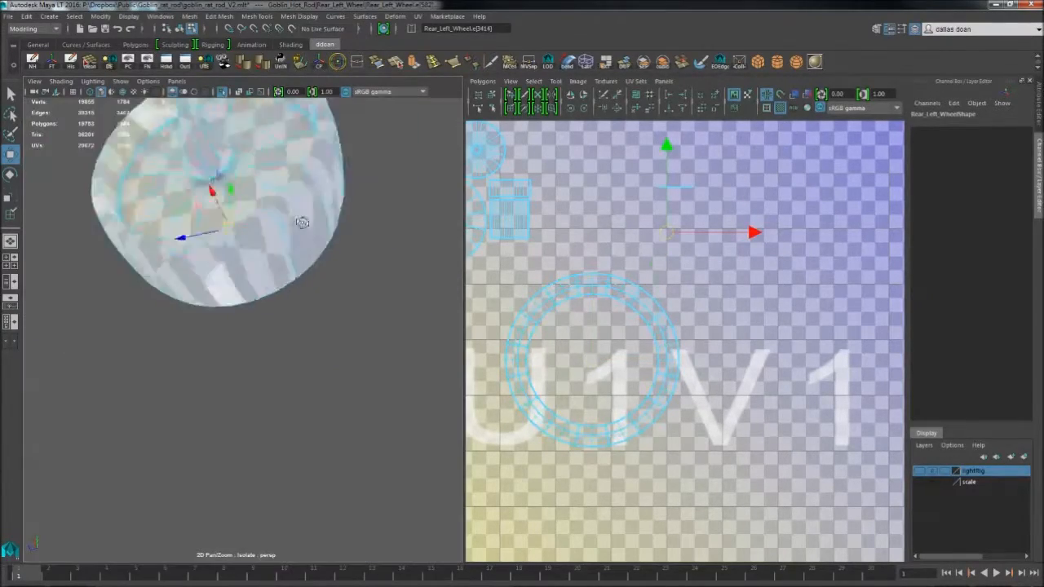
pyautogui.keyDown('alt'); pyautogui.moveTo(101, 274); pyautogui.dragTo(109, 251); pyautogui.keyUp('alt')
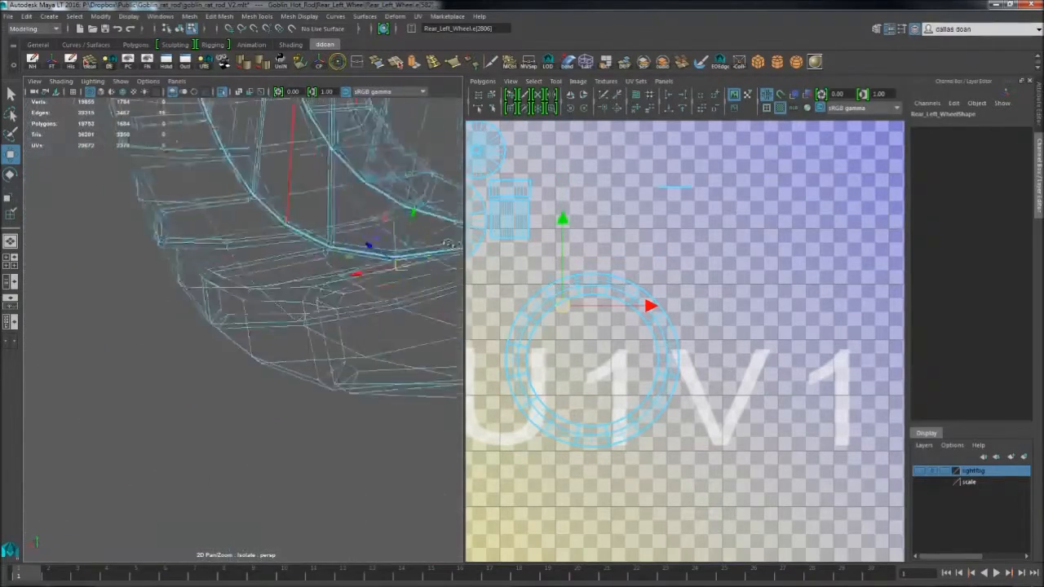
pyautogui.press('5')
pyautogui.scroll(4, 300, 272)
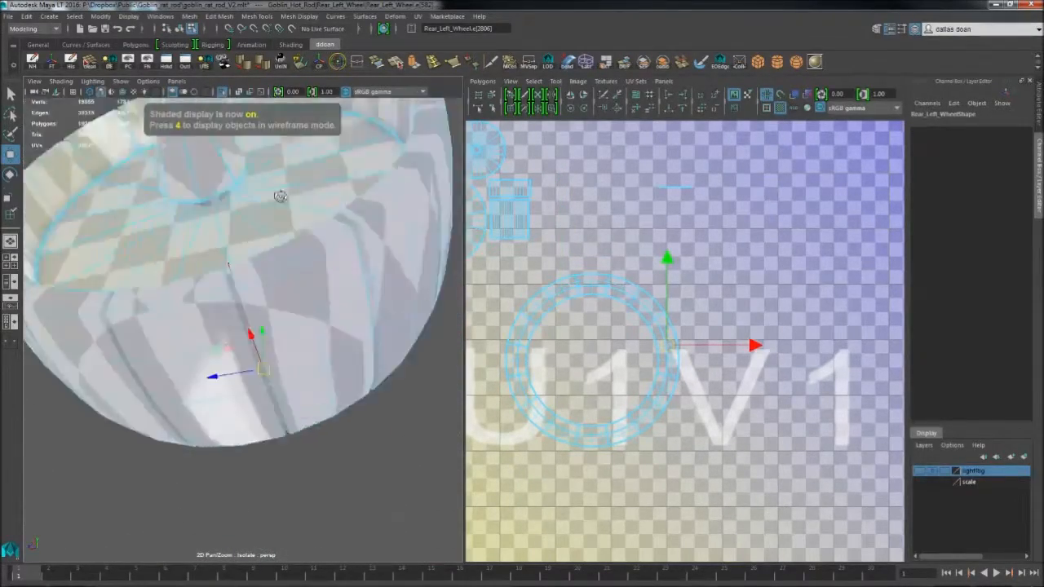
pyautogui.keyDown('shift'); pyautogui.moveTo(631, 298); pyautogui.dragTo(682, 302, button='right'); pyautogui.keyUp('shift')
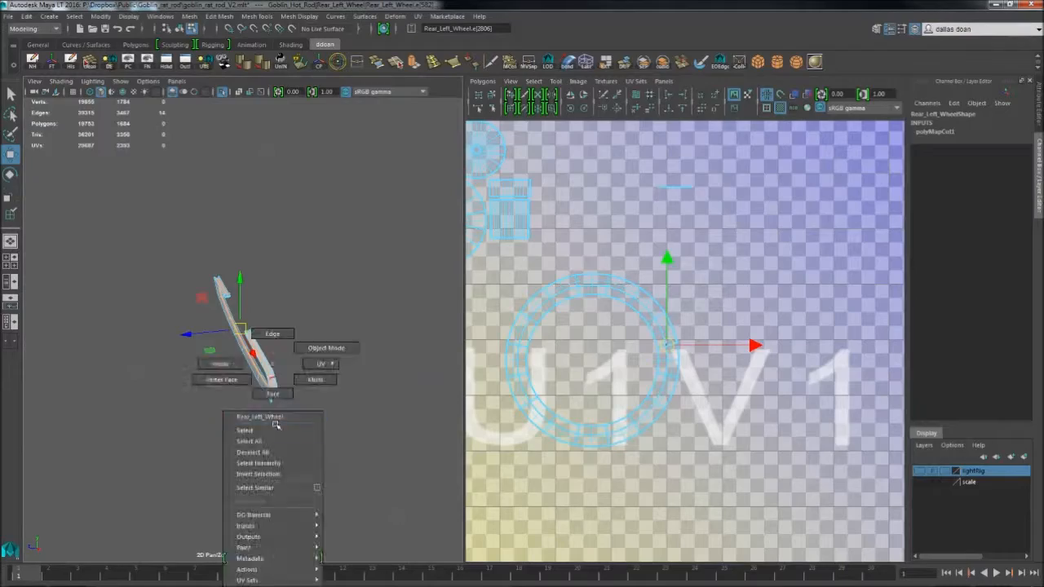
# Step: Leave the isolated view, select the tire's faces and convert them to UVs
pyautogui.moveTo(275, 425); pyautogui.dragTo(326, 348, button='right')
pyautogui.hotkey('ctrl', '1')
pyautogui.scroll(-4, 277, 351)
pyautogui.keyDown('alt'); pyautogui.moveTo(322, 358); pyautogui.dragTo(338, 371); pyautogui.keyUp('alt')
pyautogui.moveTo(337, 359); pyautogui.dragTo(338, 391, button='right')
pyautogui.click(364, 367)
pyautogui.keyDown('alt'); pyautogui.moveTo(364, 367); pyautogui.dragTo(326, 308); pyautogui.keyUp('alt')
pyautogui.hotkey('ctrl', 'F12')
# Step: Unfold the tire's UVs and close the unfold options
pyautogui.scroll(2, 665, 287)
pyautogui.keyDown('shift'); pyautogui.moveTo(666, 283); pyautogui.dragTo(685, 255, button='right'); pyautogui.keyUp('shift')
pyautogui.click(719, 386)
pyautogui.click(815, 387)
# Step: Rotate the unfolded tire strip upright and move it up toward the other wheel shells
pyautogui.keyDown('alt'); pyautogui.moveTo(281, 284); pyautogui.dragTo(405, 265); pyautogui.keyUp('alt')
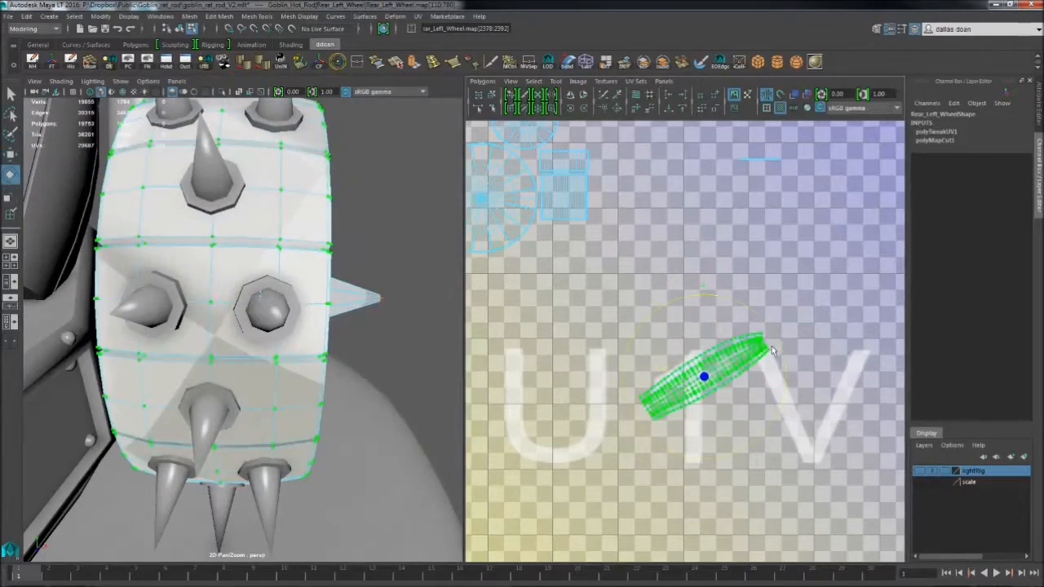
pyautogui.moveTo(772, 350); pyautogui.dragTo(706, 285)
pyautogui.press('w')
pyautogui.moveTo(704, 376); pyautogui.dragTo(641, 226)
pyautogui.keyDown('alt'); pyautogui.moveTo(641, 226); pyautogui.dragTo(664, 302, button='middle'); pyautogui.keyUp('alt')
pyautogui.keyDown('alt'); pyautogui.moveTo(326, 298); pyautogui.dragTo(204, 314); pyautogui.keyUp('alt')
pyautogui.moveTo(669, 315); pyautogui.dragTo(645, 267)
pyautogui.keyDown('alt'); pyautogui.moveTo(645, 266); pyautogui.dragTo(657, 299, button='middle'); pyautogui.keyUp('alt')
# Step: Enlarge the tire strip and shift it back down within the UV tile
pyautogui.keyDown('alt'); pyautogui.moveTo(220, 314); pyautogui.dragTo(261, 306); pyautogui.keyUp('alt')
pyautogui.press('r')
pyautogui.moveTo(657, 298); pyautogui.dragTo(735, 289)
pyautogui.press('w')
pyautogui.moveTo(657, 299); pyautogui.dragTo(664, 342)
pyautogui.keyDown('alt'); pyautogui.moveTo(273, 277); pyautogui.dragTo(384, 301); pyautogui.keyUp('alt')
# Step: Fit the tire strip upright next to the cylinder shells, just below the UV tile's upper border
pyautogui.click(515, 327)
pyautogui.keyDown('alt'); pyautogui.moveTo(685, 335); pyautogui.dragTo(662, 310, button='middle'); pyautogui.keyUp('alt')
pyautogui.moveTo(641, 315); pyautogui.dragTo(650, 319)
pyautogui.keyDown('alt'); pyautogui.moveTo(637, 298); pyautogui.dragTo(644, 371, button='middle'); pyautogui.keyUp('alt')
pyautogui.keyDown('alt'); pyautogui.moveTo(644, 372); pyautogui.dragTo(664, 323, button='right'); pyautogui.keyUp('alt')
pyautogui.moveTo(639, 411); pyautogui.dragTo(628, 399)
pyautogui.keyDown('alt'); pyautogui.moveTo(627, 399); pyautogui.dragTo(626, 348, button='middle'); pyautogui.keyUp('alt')
pyautogui.keyDown('alt'); pyautogui.moveTo(626, 348); pyautogui.dragTo(586, 291, button='right'); pyautogui.keyUp('alt')
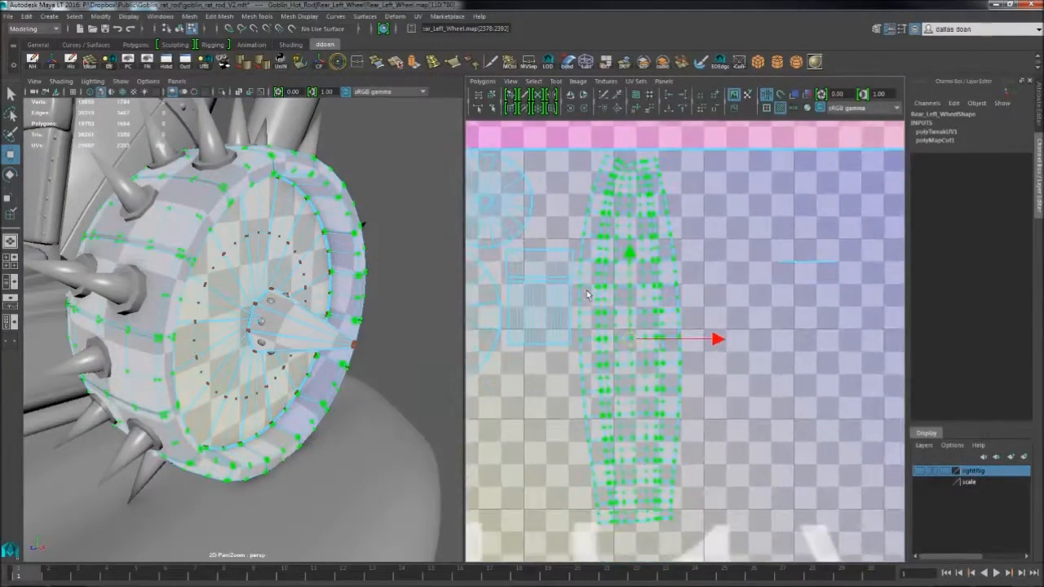
# Step: Select the border edges of the tire strip and convert them to UVs
pyautogui.keyDown('alt'); pyautogui.moveTo(586, 291); pyautogui.dragTo(599, 313, button='middle'); pyautogui.keyUp('alt')
pyautogui.moveTo(629, 214)
pyautogui.keyDown('alt'); pyautogui.mouseDown(button='middle')
pyautogui.moveTo(643, 194)
pyautogui.moveTo(644, 212)
pyautogui.mouseUp(button='middle'); pyautogui.keyUp('alt')
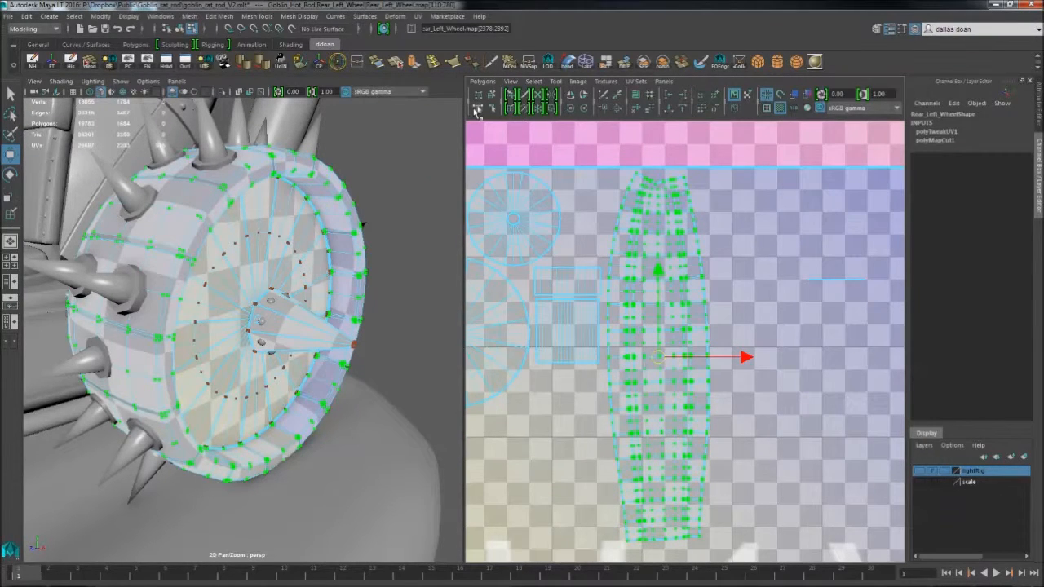
pyautogui.keyDown('alt'); pyautogui.moveTo(624, 242); pyautogui.dragTo(623, 235, button='middle'); pyautogui.keyUp('alt')
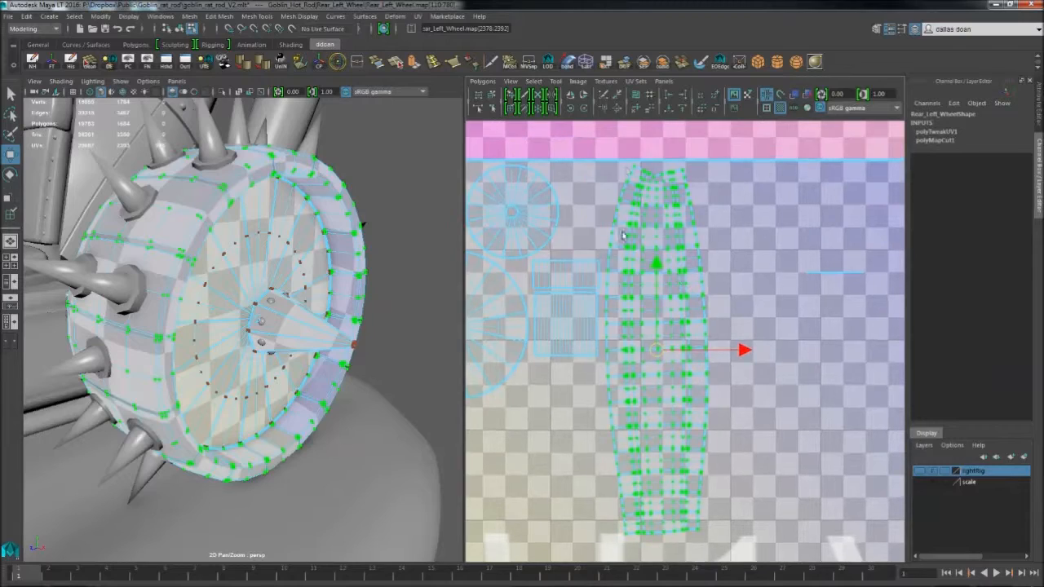
pyautogui.doubleClick(634, 173)
pyautogui.keyDown('alt'); pyautogui.moveTo(689, 263); pyautogui.dragTo(733, 235, button='middle'); pyautogui.keyUp('alt')
pyautogui.hotkey('ctrl', 'F12')
pyautogui.keyDown('alt'); pyautogui.moveTo(733, 235); pyautogui.dragTo(579, 226, button='right'); pyautogui.keyUp('alt')
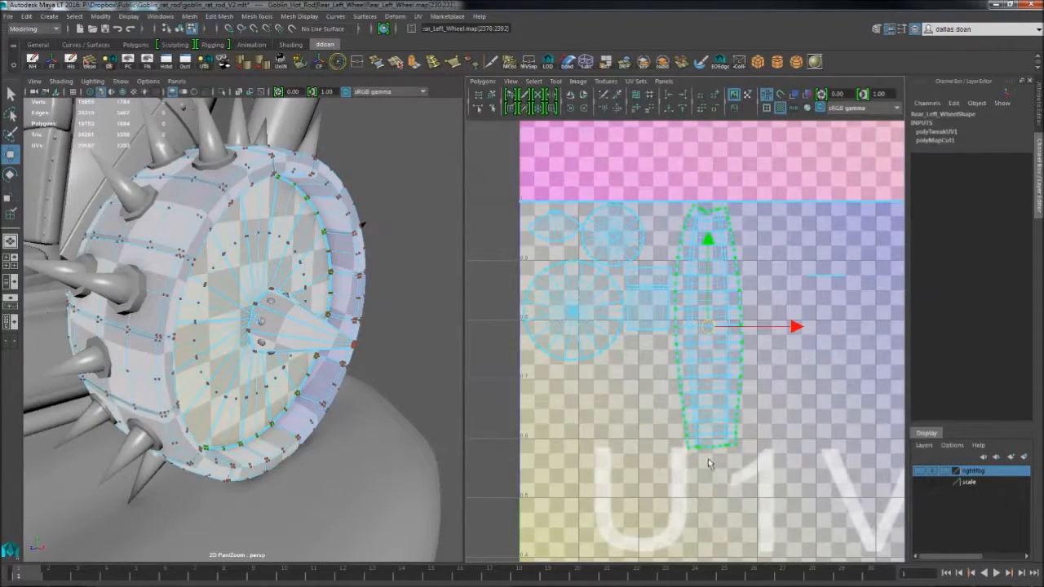
pyautogui.keyDown('alt'); pyautogui.moveTo(738, 423); pyautogui.dragTo(840, 385, button='right'); pyautogui.keyUp('alt')
pyautogui.keyDown('alt'); pyautogui.moveTo(721, 267); pyautogui.dragTo(683, 217, button='middle'); pyautogui.keyUp('alt')
pyautogui.doubleClick(683, 217)
# Step: Switch back to object selection and turn off the checker image in the UV layout
pyautogui.keyDown('alt'); pyautogui.moveTo(335, 266); pyautogui.dragTo(277, 273); pyautogui.keyUp('alt')
pyautogui.press('F8')
pyautogui.keyDown('alt'); pyautogui.moveTo(285, 277); pyautogui.dragTo(227, 272, button='right'); pyautogui.keyUp('alt')
pyautogui.keyDown('alt'); pyautogui.moveTo(718, 302); pyautogui.dragTo(636, 308, button='right'); pyautogui.keyUp('alt')
pyautogui.click(780, 107)
pyautogui.keyDown('alt'); pyautogui.moveTo(709, 253); pyautogui.dragTo(679, 250, button='right'); pyautogui.keyUp('alt')
pyautogui.keyDown('alt'); pyautogui.moveTo(679, 250); pyautogui.dragTo(671, 194, button='middle'); pyautogui.keyUp('alt')
# Step: Select the faces of the stray flattened shell beside the tire strip and locate them on the wheel
pyautogui.press('F11')
pyautogui.moveTo(673, 215); pyautogui.dragTo(714, 247)
pyautogui.press('f')
pyautogui.keyDown('alt'); pyautogui.moveTo(303, 244); pyautogui.dragTo(245, 253, button='right'); pyautogui.keyUp('alt')
pyautogui.keyDown('alt'); pyautogui.moveTo(245, 252); pyautogui.dragTo(326, 277); pyautogui.keyUp('alt')
pyautogui.keyDown('alt'); pyautogui.moveTo(653, 270); pyautogui.dragTo(693, 265, button='right'); pyautogui.keyUp('alt')
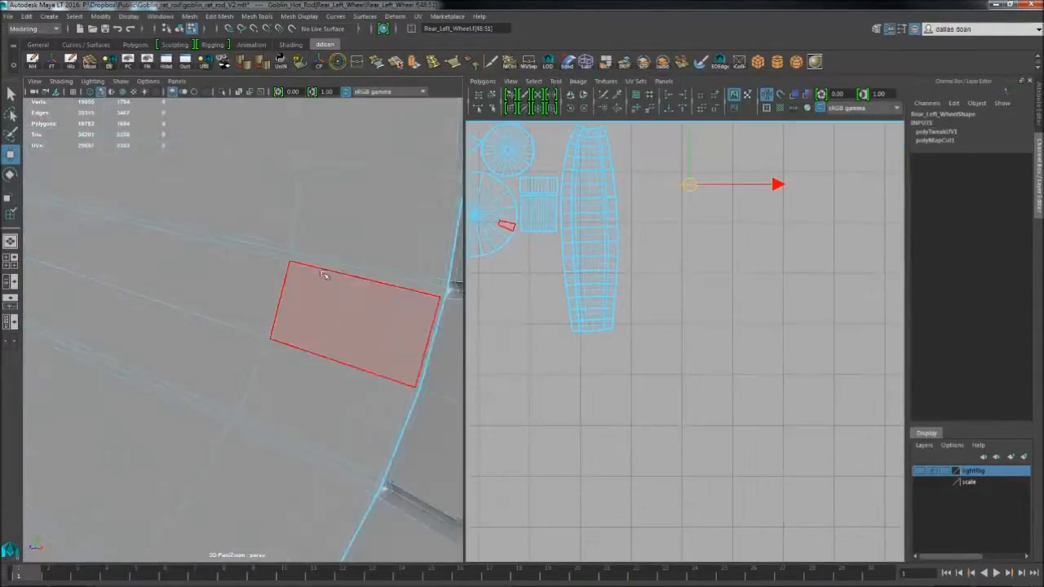
pyautogui.keyDown('alt'); pyautogui.moveTo(327, 275); pyautogui.dragTo(296, 285); pyautogui.keyUp('alt')
# Step: Planar map the octagonal cap faces along X, then shrink their shell and place it beneath the axle's square shell
pyautogui.keyDown('shift'); pyautogui.rightClick(253, 291); pyautogui.keyUp('shift')
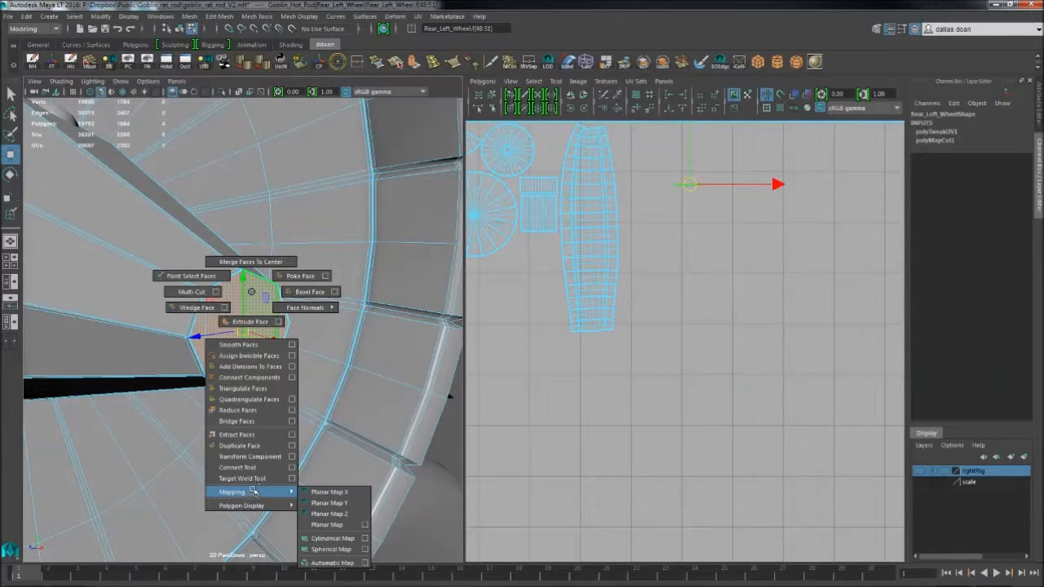
pyautogui.click(320, 493)
pyautogui.press('f')
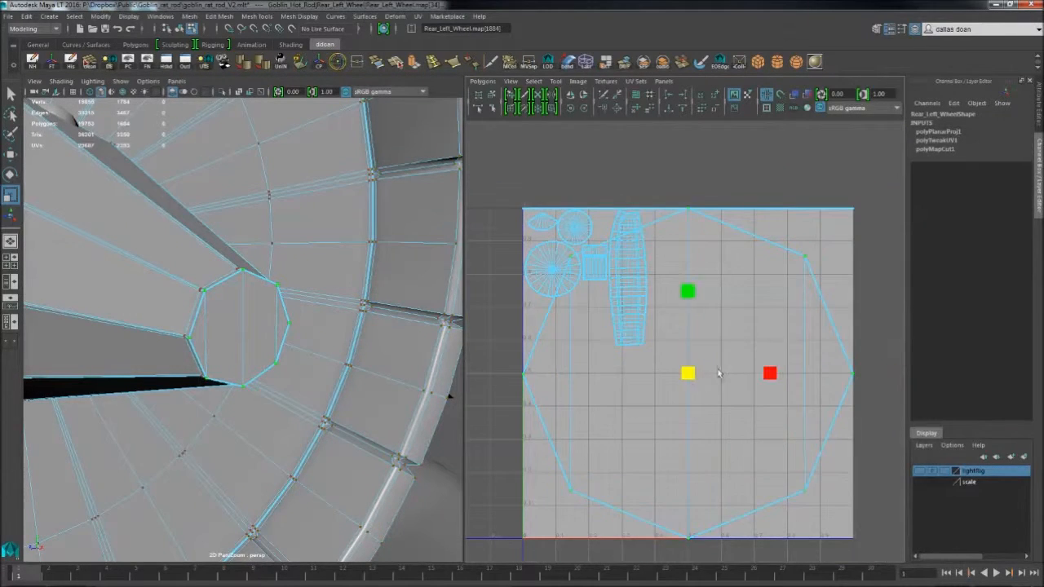
pyautogui.keyDown('alt'); pyautogui.moveTo(592, 303); pyautogui.dragTo(629, 349, button='right'); pyautogui.keyUp('alt')
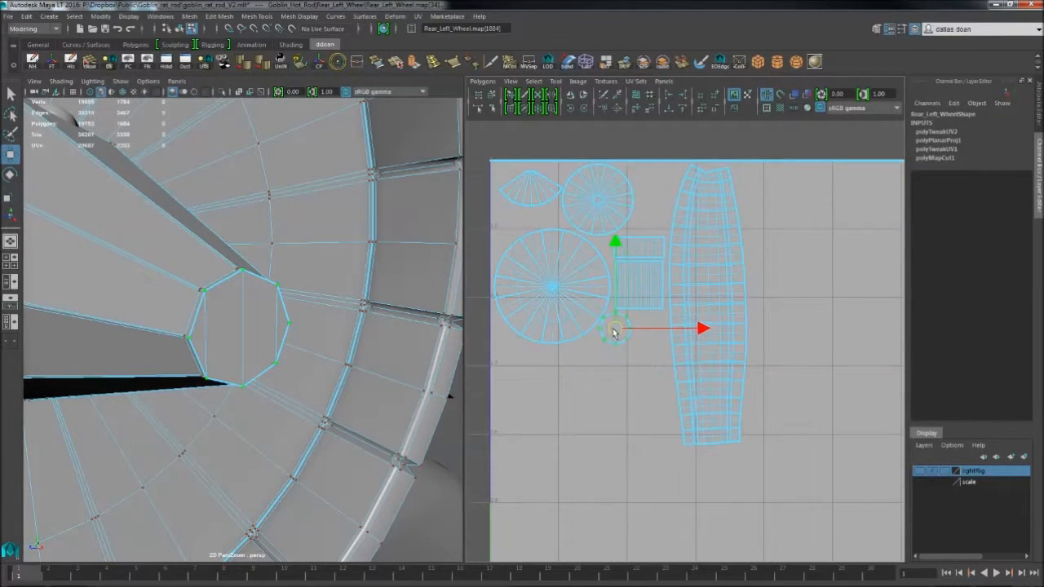
pyautogui.keyDown('alt'); pyautogui.moveTo(613, 332); pyautogui.dragTo(617, 355, button='middle'); pyautogui.keyUp('alt')
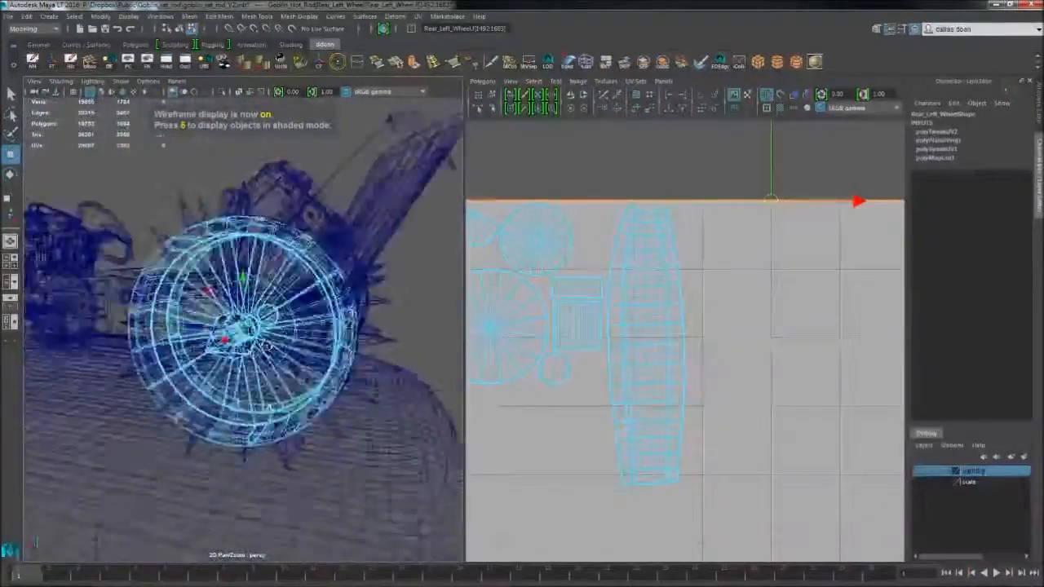
# Step: Expand the full scene group, select the front left wheel and isolate it
pyautogui.keyDown('alt'); pyautogui.moveTo(269, 310); pyautogui.dragTo(333, 293); pyautogui.keyUp('alt')
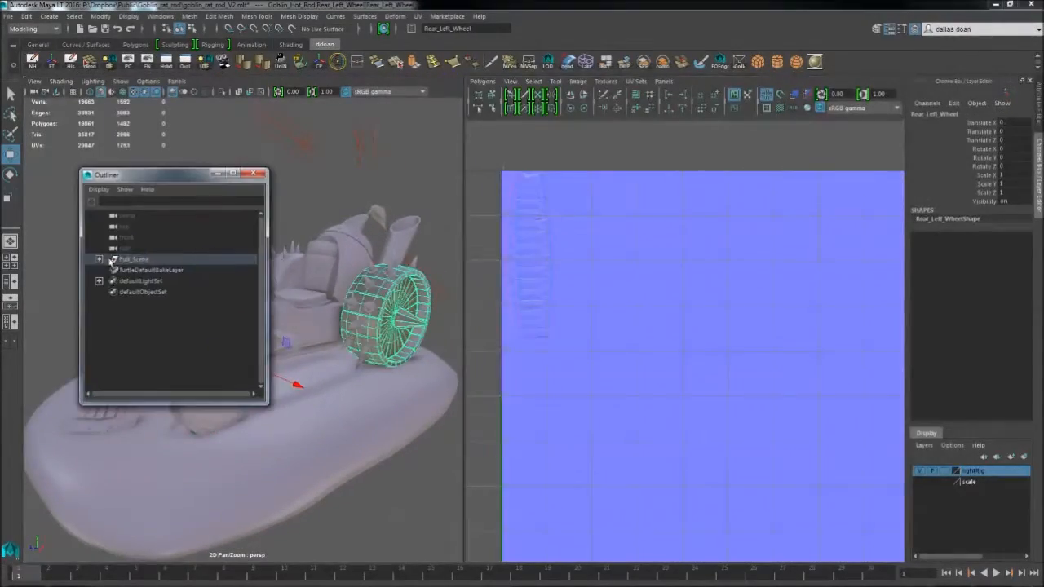
pyautogui.click(114, 260)
pyautogui.click(99, 259)
pyautogui.click(140, 282)
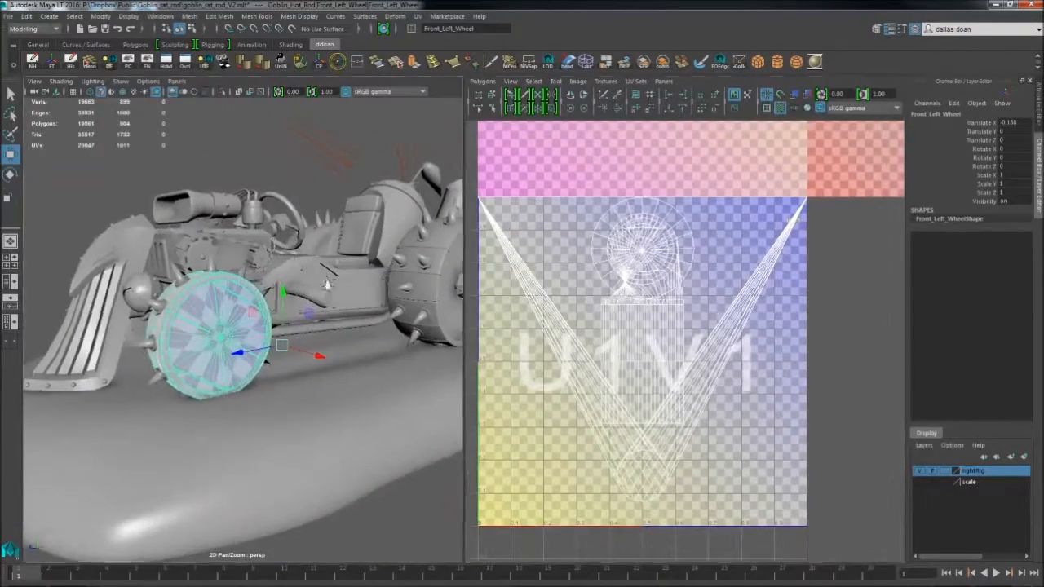
pyautogui.hotkey('ctrl', '1')
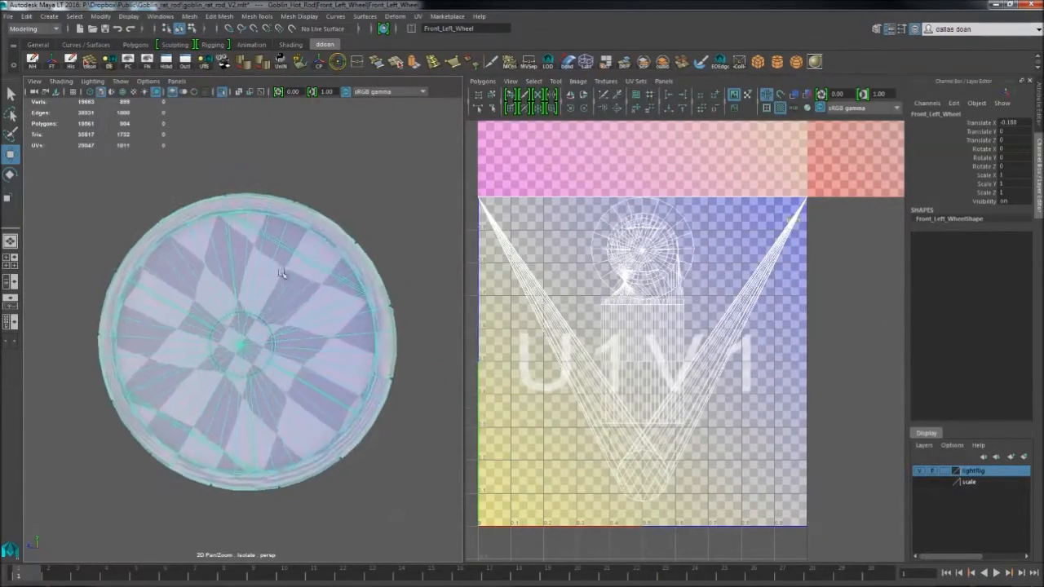
# Step: Select the edge loop around the outer edge of the front left wheel's disc and cut its UVs
pyautogui.scroll(3, 280, 274)
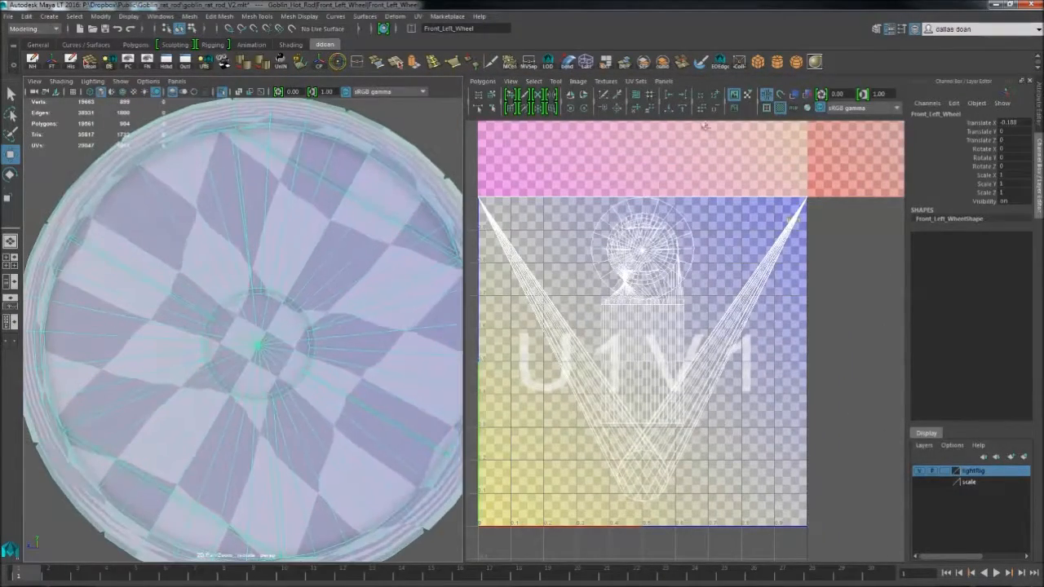
pyautogui.keyDown('alt'); pyautogui.moveTo(175, 215); pyautogui.dragTo(209, 221); pyautogui.keyUp('alt')
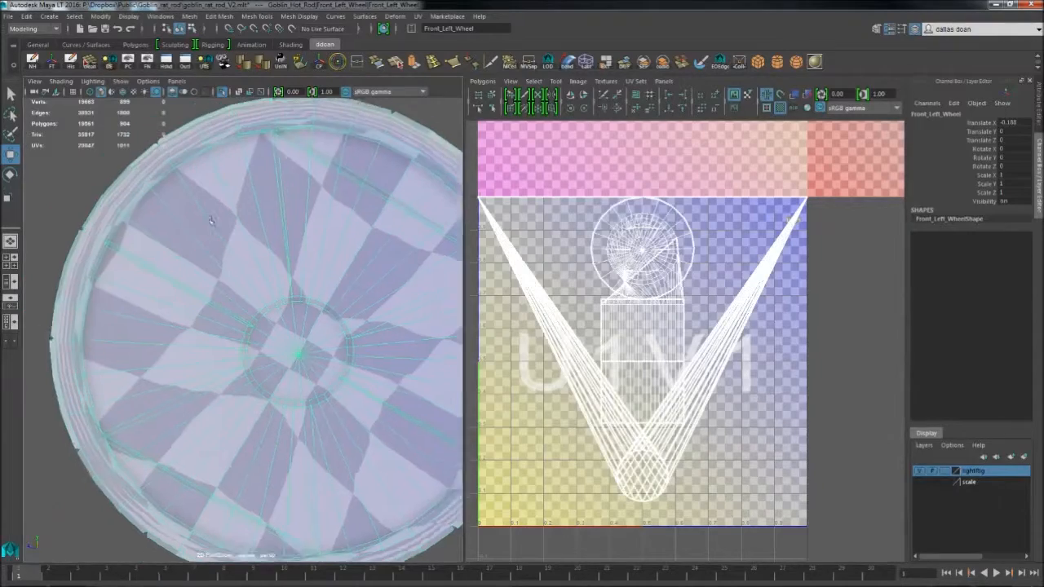
pyautogui.scroll(5, 222, 232)
pyautogui.keyDown('alt'); pyautogui.moveTo(223, 233); pyautogui.dragTo(200, 295, button='middle'); pyautogui.keyUp('alt')
pyautogui.scroll(-3, 266, 265)
pyautogui.scroll(5, 268, 265)
pyautogui.moveTo(286, 242); pyautogui.dragTo(287, 221, button='right')
pyautogui.doubleClick(295, 232)
pyautogui.scroll(-6, 298, 234)
pyautogui.scroll(4, 302, 244)
pyautogui.keyDown('shift'); pyautogui.moveTo(587, 247); pyautogui.dragTo(569, 249, button='right'); pyautogui.keyUp('shift')
pyautogui.scroll(-5, 296, 235)
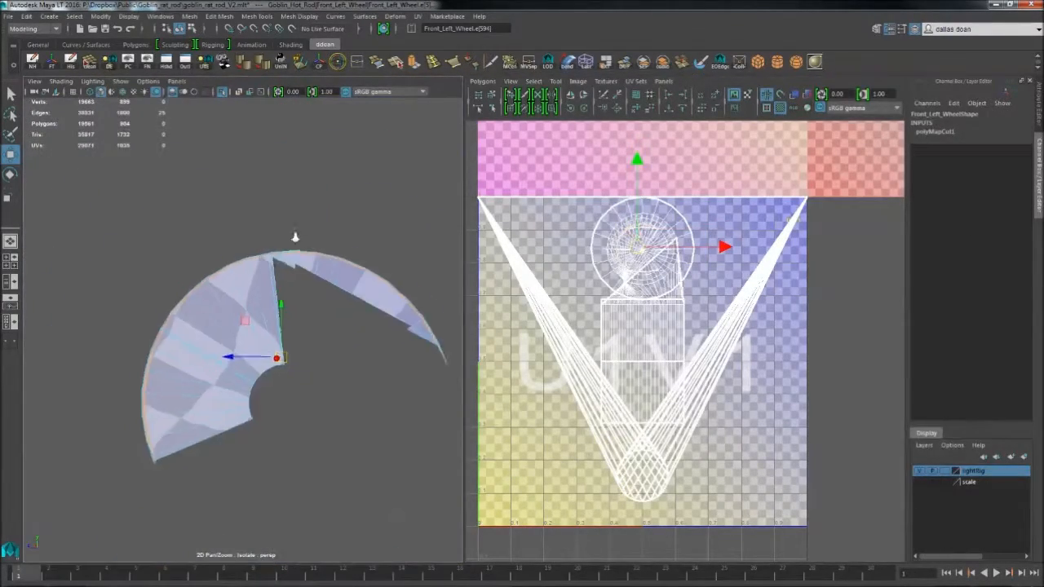
# Step: Select a second edge loop along the inside of the front left wheel's rim and cut its UVs
pyautogui.doubleClick(313, 237)
pyautogui.hotkey('ctrl', '1')
pyautogui.keyDown('alt'); pyautogui.moveTo(315, 239); pyautogui.dragTo(338, 263); pyautogui.keyUp('alt')
pyautogui.scroll(6, 327, 255)
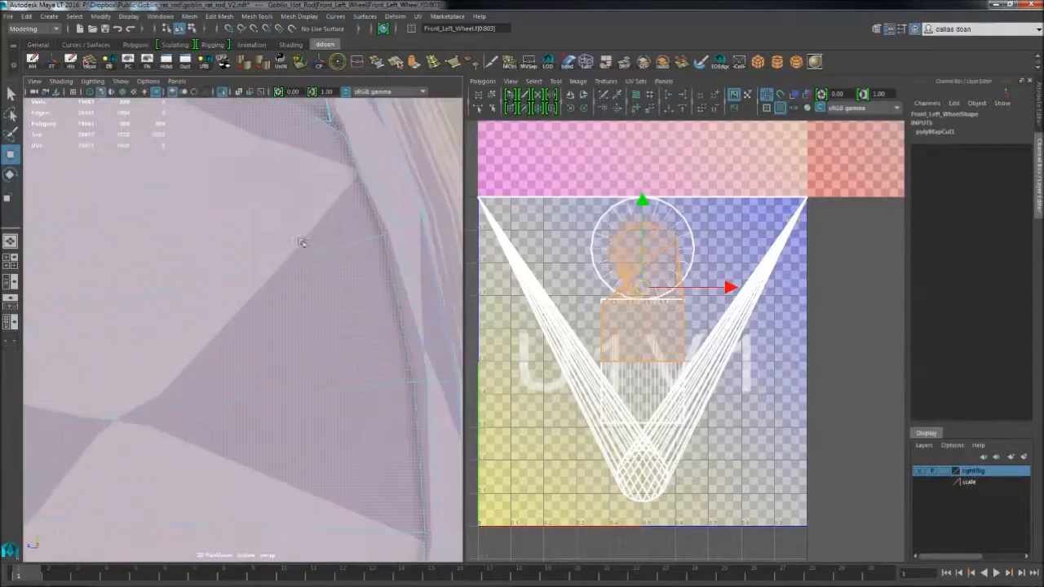
pyautogui.keyDown('alt'); pyautogui.moveTo(305, 240); pyautogui.dragTo(400, 278, button='middle'); pyautogui.keyUp('alt')
pyautogui.click(408, 282)
pyautogui.doubleClick(421, 300)
pyautogui.scroll(-6, 407, 294)
pyautogui.scroll(4, 338, 245)
pyautogui.keyDown('alt'); pyautogui.moveTo(392, 359); pyautogui.dragTo(310, 371, button='middle'); pyautogui.keyUp('alt')
pyautogui.scroll(-6, 278, 337)
pyautogui.keyDown('alt'); pyautogui.moveTo(196, 269); pyautogui.dragTo(233, 331, button='middle'); pyautogui.keyUp('alt')
pyautogui.scroll(6, 195, 286)
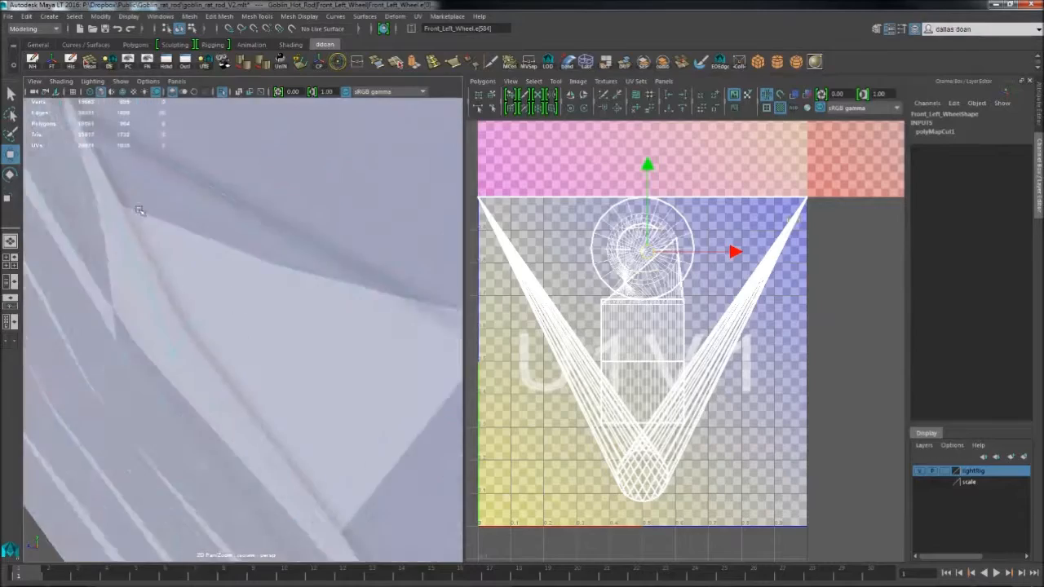
pyautogui.keyDown('alt'); pyautogui.moveTo(161, 240); pyautogui.dragTo(204, 350, button='middle'); pyautogui.keyUp('alt')
pyautogui.keyDown('shift'); pyautogui.moveTo(599, 269); pyautogui.dragTo(599, 282, button='right'); pyautogui.keyUp('shift')
# Step: Convert the front left wheel's spoked disc to UVs and move its shell clear of the overlapping shells
pyautogui.keyDown('alt'); pyautogui.moveTo(212, 179); pyautogui.dragTo(259, 261, button='middle'); pyautogui.keyUp('alt')
pyautogui.scroll(-6, 257, 261)
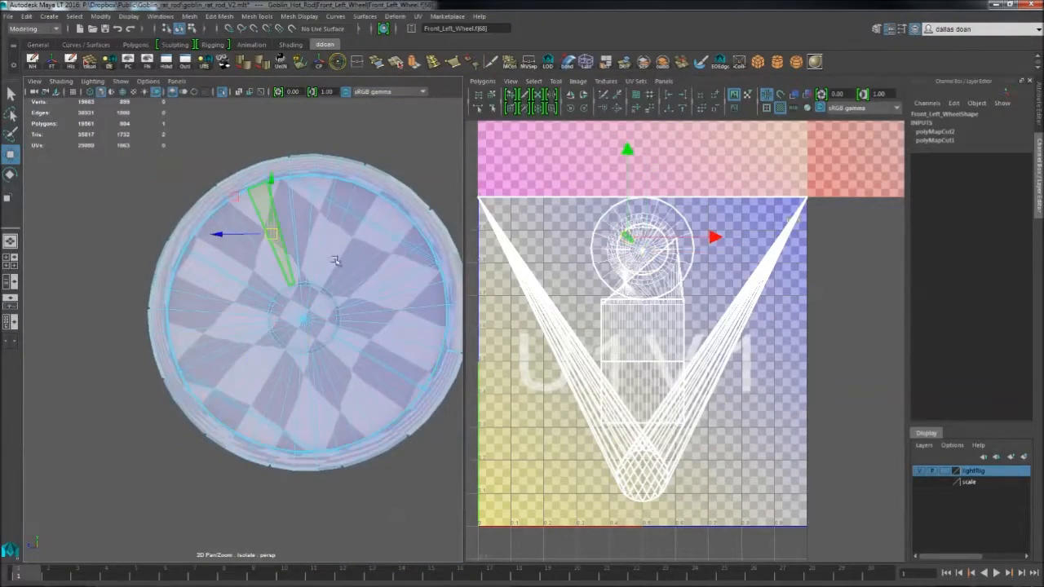
pyautogui.scroll(3, 334, 281)
pyautogui.keyDown('alt'); pyautogui.moveTo(342, 280); pyautogui.dragTo(373, 279, button='middle'); pyautogui.keyUp('alt')
pyautogui.keyDown('alt'); pyautogui.moveTo(644, 251); pyautogui.dragTo(639, 269, button='middle'); pyautogui.keyUp('alt')
pyautogui.keyDown('ctrl'); pyautogui.moveTo(639, 268); pyautogui.dragTo(681, 267, button='right'); pyautogui.keyUp('ctrl')
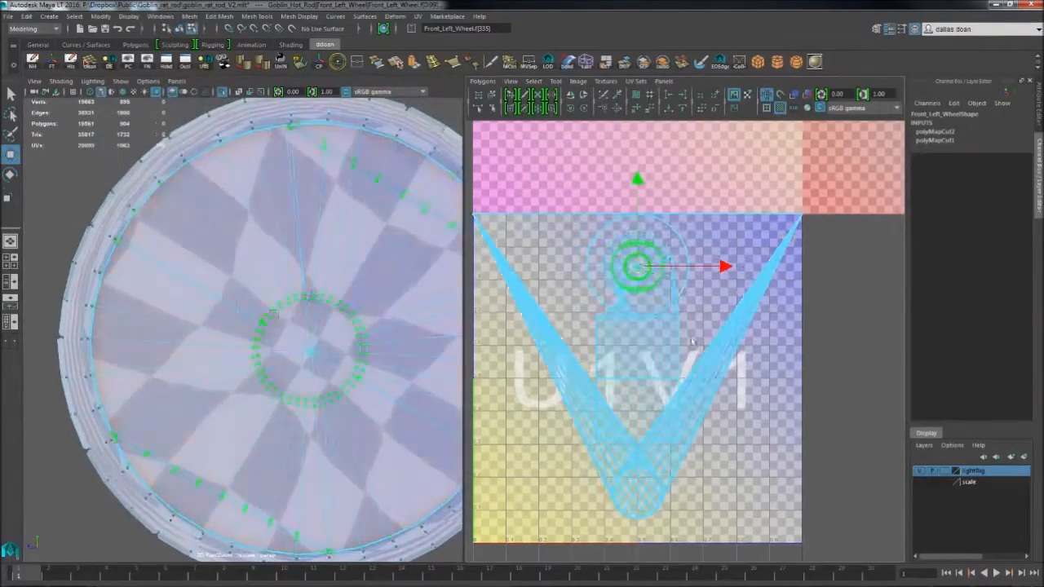
pyautogui.moveTo(638, 267); pyautogui.dragTo(742, 473)
# Step: Unfold the spoked disc's UV shell with unselected UVs pinned and no unfold constraint
pyautogui.press('f')
pyautogui.keyDown('alt'); pyautogui.moveTo(724, 458); pyautogui.dragTo(644, 329, button='middle'); pyautogui.keyUp('alt')
pyautogui.scroll(7, 644, 328)
pyautogui.keyDown('alt'); pyautogui.moveTo(607, 281); pyautogui.dragTo(721, 307, button='middle'); pyautogui.keyUp('alt')
pyautogui.keyDown('shift'); pyautogui.moveTo(722, 306); pyautogui.dragTo(744, 255, button='right'); pyautogui.keyUp('shift')
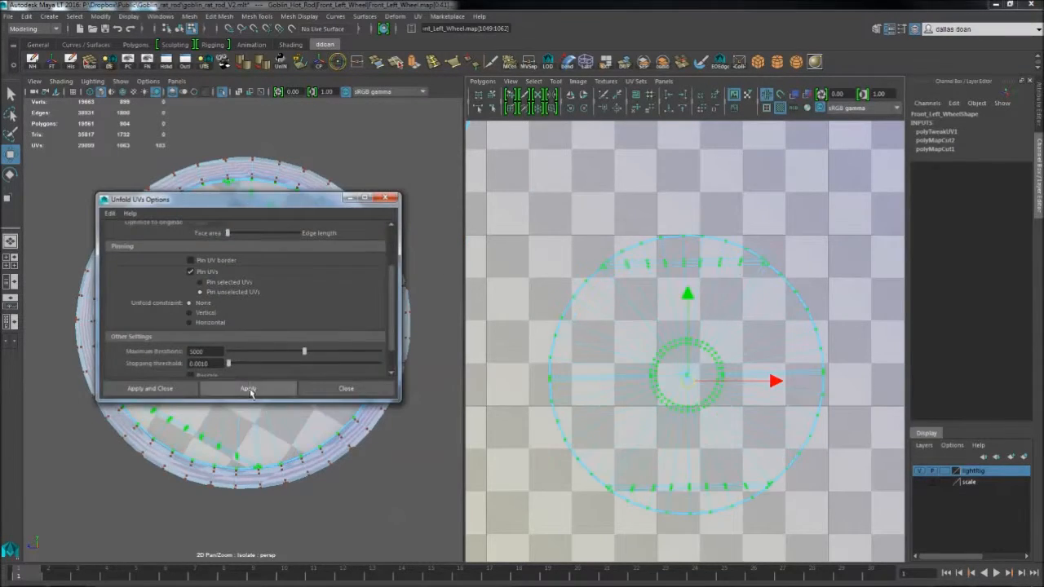
# Step: Select edge loops around the border of the front left wheel's disc
pyautogui.scroll(-4, 602, 338)
pyautogui.keyDown('alt'); pyautogui.moveTo(302, 326); pyautogui.dragTo(326, 359); pyautogui.keyUp('alt')
pyautogui.scroll(4, 289, 336)
pyautogui.keyDown('shift'); pyautogui.doubleClick(315, 295); pyautogui.keyUp('shift')
pyautogui.scroll(-4, 314, 295)
pyautogui.keyDown('alt'); pyautogui.moveTo(327, 359); pyautogui.dragTo(297, 314, button='middle'); pyautogui.keyUp('alt')
pyautogui.scroll(4, 297, 313)
pyautogui.keyDown('shift'); pyautogui.doubleClick(308, 312); pyautogui.keyUp('shift')
pyautogui.scroll(-4, 301, 318)
pyautogui.keyDown('alt'); pyautogui.moveTo(302, 318); pyautogui.dragTo(219, 345); pyautogui.keyUp('alt')
pyautogui.scroll(4, 219, 345)
pyautogui.keyDown('alt'); pyautogui.moveTo(219, 345); pyautogui.dragTo(383, 416, button='middle'); pyautogui.keyUp('alt')
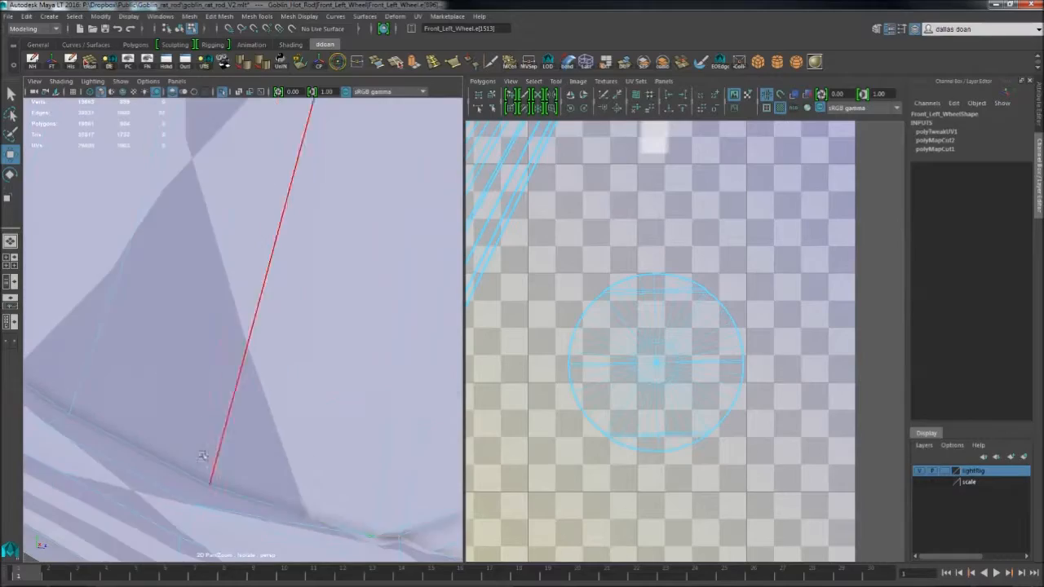
# Step: Add two more edge loops near the disc's border to the selection and cut the UVs along them
pyautogui.keyDown('shift'); pyautogui.doubleClick(205, 454); pyautogui.keyUp('shift')
pyautogui.scroll(-4, 203, 408)
pyautogui.keyDown('alt'); pyautogui.moveTo(203, 405); pyautogui.dragTo(270, 435); pyautogui.keyUp('alt')
pyautogui.scroll(4, 261, 427)
pyautogui.keyDown('shift'); pyautogui.doubleClick(258, 424); pyautogui.keyUp('shift')
pyautogui.scroll(-5, 259, 424)
pyautogui.keyDown('shift'); pyautogui.moveTo(622, 334); pyautogui.dragTo(561, 338, button='right'); pyautogui.keyUp('shift')
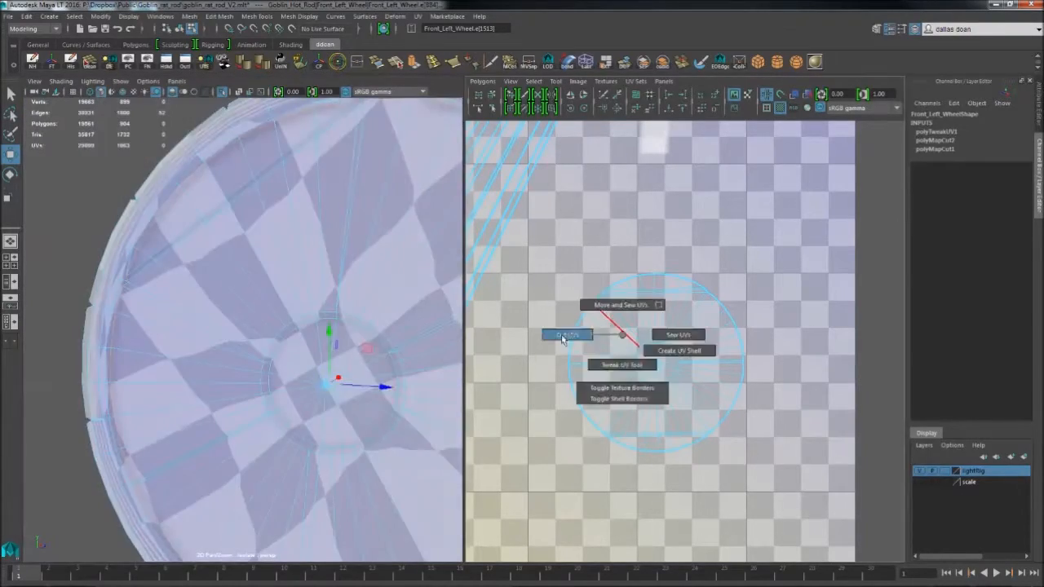
# Step: Select all faces of the disc separated by the cut and convert the selection to UVs
pyautogui.scroll(-3, 371, 372)
pyautogui.keyDown('alt'); pyautogui.moveTo(383, 371); pyautogui.dragTo(338, 377); pyautogui.keyUp('alt')
pyautogui.moveTo(339, 376); pyautogui.dragTo(339, 420, button='right')
pyautogui.doubleClick(342, 306)
pyautogui.keyDown('alt'); pyautogui.moveTo(349, 392); pyautogui.dragTo(253, 384); pyautogui.keyUp('alt')
pyautogui.press('f')
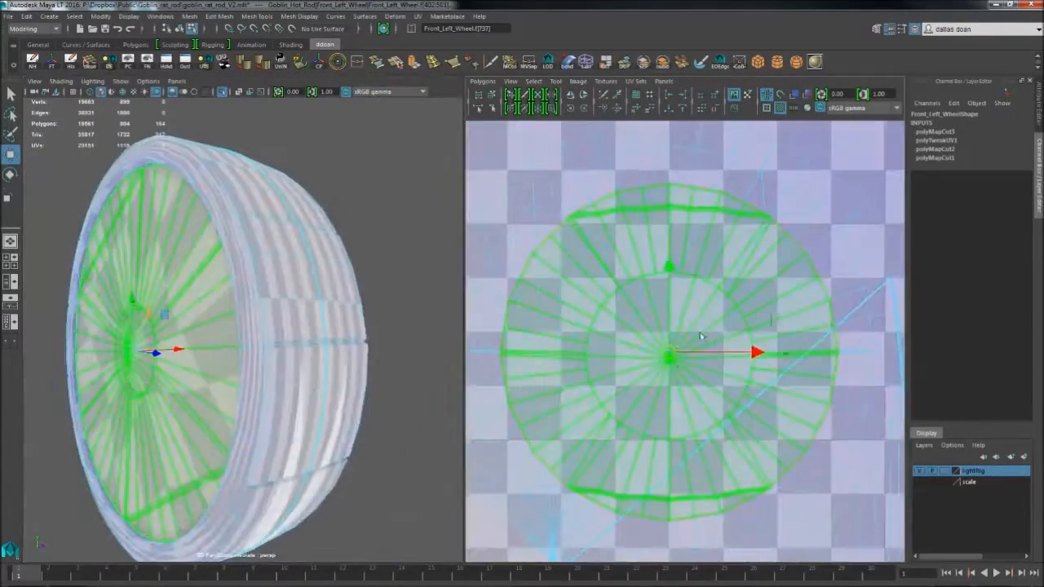
pyautogui.keyDown('ctrl'); pyautogui.moveTo(701, 336); pyautogui.dragTo(759, 337, button='right'); pyautogui.keyUp('ctrl')
# Step: Move the disc's shell beside the other disc shell, optimize it and scale it down
pyautogui.scroll(-8, 565, 354)
pyautogui.keyDown('alt'); pyautogui.moveTo(670, 392); pyautogui.dragTo(591, 250, button='middle'); pyautogui.keyUp('alt')
pyautogui.keyDown('alt'); pyautogui.moveTo(742, 365); pyautogui.dragTo(684, 336, button='middle'); pyautogui.keyUp('alt')
pyautogui.scroll(3, 684, 336)
pyautogui.keyDown('shift'); pyautogui.moveTo(692, 312); pyautogui.dragTo(744, 314, button='right'); pyautogui.keyUp('shift')
pyautogui.press('r')
pyautogui.moveTo(672, 359); pyautogui.dragTo(659, 353)
pyautogui.scroll(-3, 314, 363)
# Step: Move and sew the UV edges of the front left wheel's tyre
pyautogui.keyDown('alt'); pyautogui.moveTo(314, 363); pyautogui.dragTo(248, 369); pyautogui.keyUp('alt')
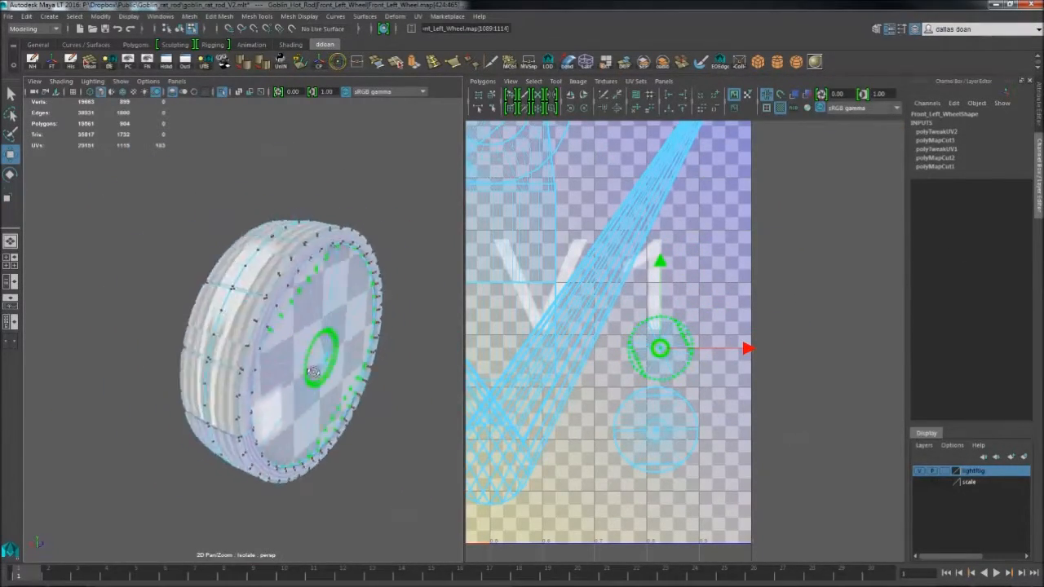
pyautogui.keyDown('alt'); pyautogui.moveTo(313, 372); pyautogui.dragTo(291, 353); pyautogui.keyUp('alt')
pyautogui.keyDown('alt'); pyautogui.moveTo(228, 361); pyautogui.dragTo(263, 386); pyautogui.keyUp('alt')
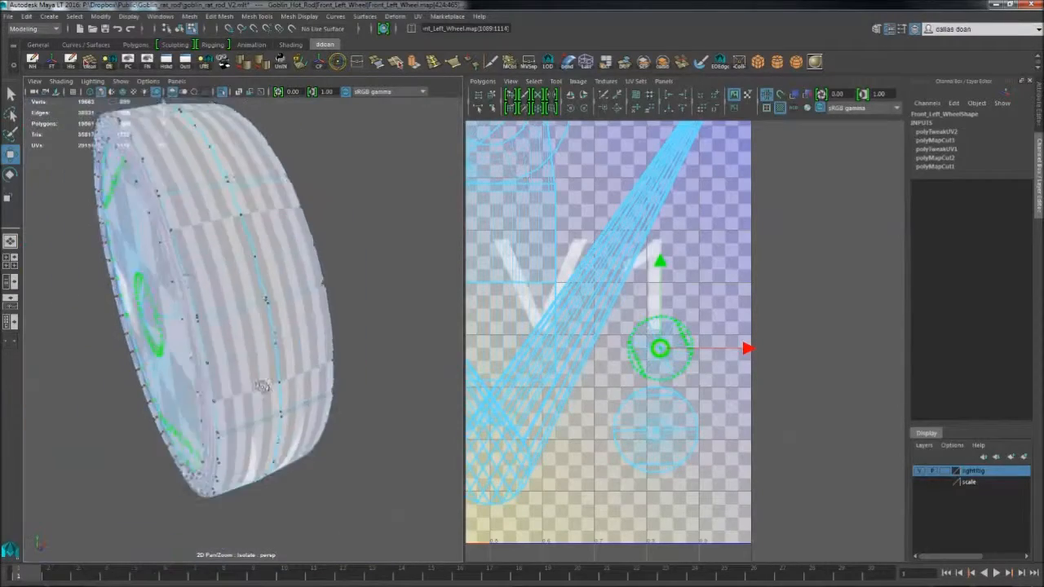
pyautogui.keyDown('alt'); pyautogui.moveTo(228, 283); pyautogui.dragTo(269, 309); pyautogui.keyUp('alt')
pyautogui.keyDown('shift'); pyautogui.moveTo(555, 242); pyautogui.dragTo(559, 217, button='right'); pyautogui.keyUp('shift')
# Step: Select the tyre's faces, convert them to UVs and move their shell to the lower-left part of the UV tile
pyautogui.keyDown('alt'); pyautogui.moveTo(286, 326); pyautogui.dragTo(332, 285); pyautogui.keyUp('alt')
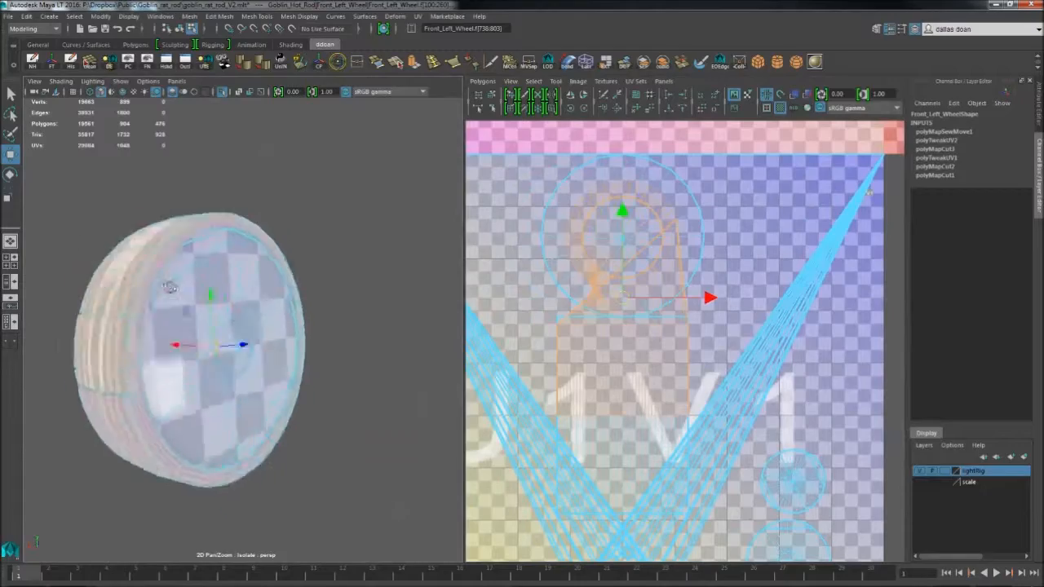
pyautogui.keyDown('shift'); pyautogui.moveTo(643, 236); pyautogui.dragTo(650, 238, button='right'); pyautogui.keyUp('shift')
pyautogui.keyDown('alt'); pyautogui.moveTo(635, 348); pyautogui.dragTo(699, 321, button='middle'); pyautogui.keyUp('alt')
pyautogui.scroll(-2, 698, 322)
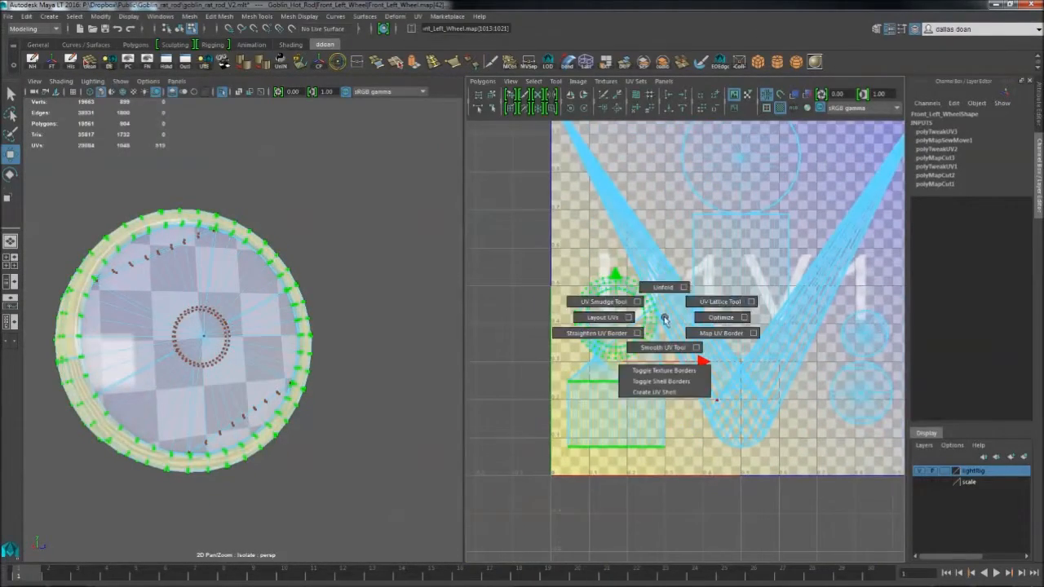
# Step: Select the edges running across the tyre's width and cut their UVs to open the ring
pyautogui.keyDown('alt'); pyautogui.moveTo(440, 294); pyautogui.dragTo(268, 274); pyautogui.keyUp('alt')
pyautogui.scroll(3, 302, 271)
pyautogui.scroll(3, 310, 343)
pyautogui.click(324, 315)
pyautogui.keyDown('alt'); pyautogui.moveTo(323, 315); pyautogui.dragTo(343, 363); pyautogui.keyUp('alt')
pyautogui.click(310, 269)
# Step: Rotate the tyre's UV strip upright and unfold it with the Horizontal constraint
pyautogui.press('f')
pyautogui.scroll(5, 671, 354)
pyautogui.press('e')
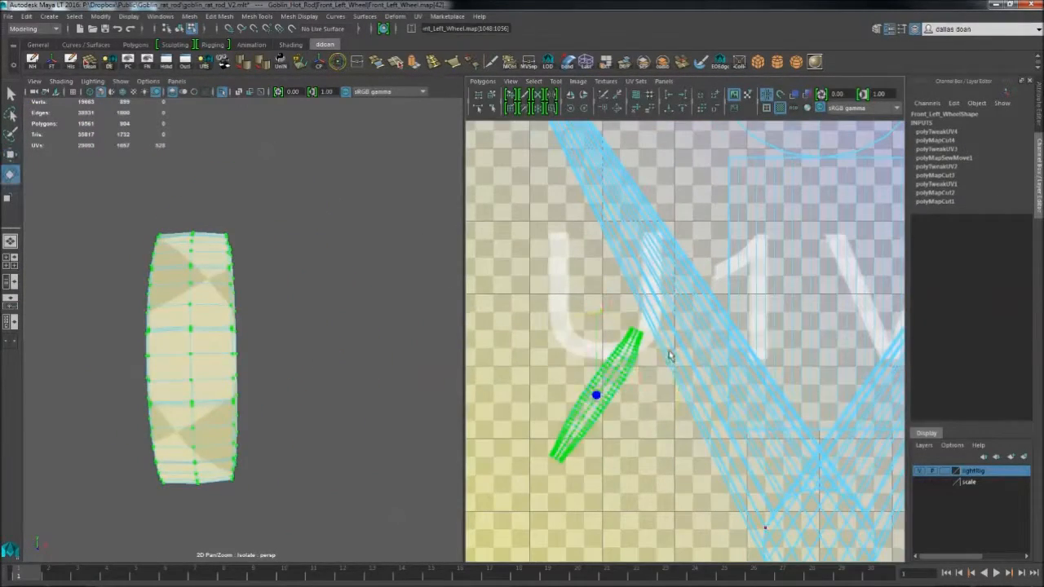
pyautogui.keyDown('shift'); pyautogui.moveTo(613, 360); pyautogui.dragTo(611, 407, button='right'); pyautogui.keyUp('shift')
pyautogui.scroll(-3, 214, 329)
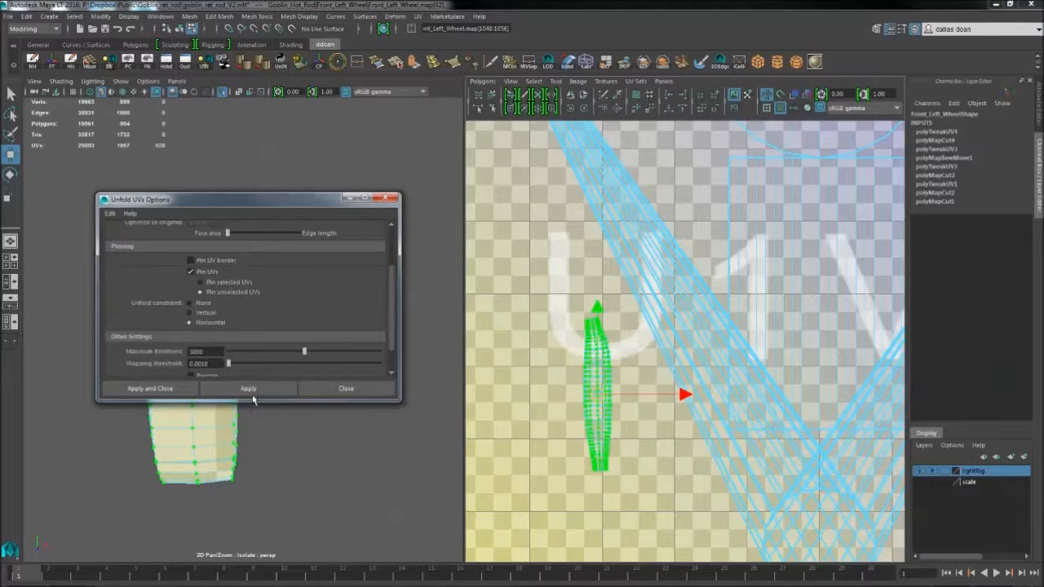
pyautogui.click(311, 388)
pyautogui.keyDown('alt'); pyautogui.moveTo(620, 391); pyautogui.dragTo(573, 391, button='middle'); pyautogui.keyUp('alt')
pyautogui.scroll(3, 576, 407)
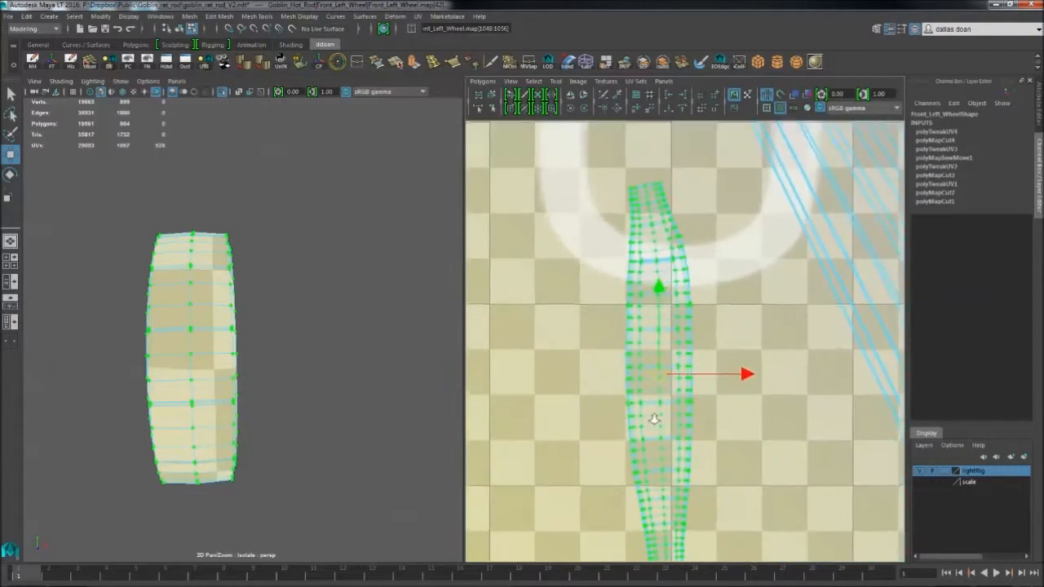
pyautogui.scroll(-4, 576, 408)
pyautogui.keyDown('shift'); pyautogui.moveTo(680, 361); pyautogui.dragTo(669, 363, button='right'); pyautogui.keyUp('shift')
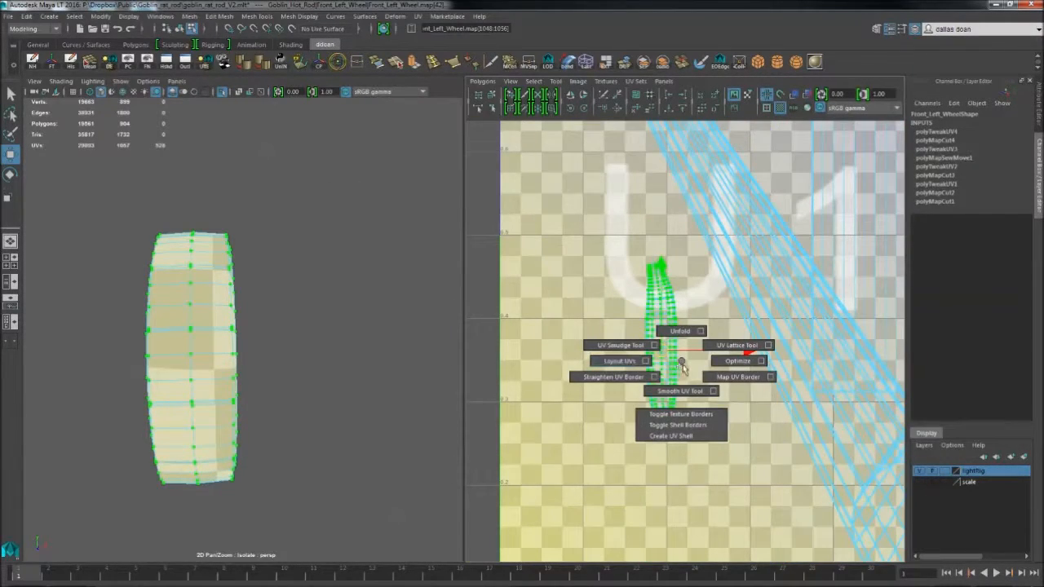
# Step: Try to unitize the UVs of the tyre's faces
pyautogui.keyDown('alt'); pyautogui.moveTo(683, 366); pyautogui.dragTo(683, 390, button='middle'); pyautogui.keyUp('alt')
pyautogui.click(483, 81)
pyautogui.click(558, 262)
pyautogui.keyDown('ctrl'); pyautogui.moveTo(667, 343); pyautogui.dragTo(717, 347, button='right'); pyautogui.keyUp('ctrl')
pyautogui.keyDown('shift'); pyautogui.rightClick(672, 333); pyautogui.keyUp('shift')
pyautogui.keyDown('ctrl'); pyautogui.rightClick(666, 326); pyautogui.keyUp('ctrl')
pyautogui.moveTo(666, 326)
pyautogui.keyDown('ctrl'); pyautogui.mouseDown(button='right')
pyautogui.moveTo(666, 356)
pyautogui.moveTo(669, 342)
pyautogui.mouseUp(button='right'); pyautogui.keyUp('ctrl')
# Step: Try to convert the unitized tyre faces to edges for sewing
pyautogui.keyDown('alt'); pyautogui.moveTo(261, 343); pyautogui.dragTo(214, 359); pyautogui.keyUp('alt')
pyautogui.keyDown('alt'); pyautogui.moveTo(746, 323); pyautogui.dragTo(559, 339, button='middle'); pyautogui.keyUp('alt')
pyautogui.scroll(-8, 559, 339)
pyautogui.scroll(3, 220, 358)
pyautogui.keyDown('ctrl'); pyautogui.rightClick(624, 274); pyautogui.keyUp('ctrl')
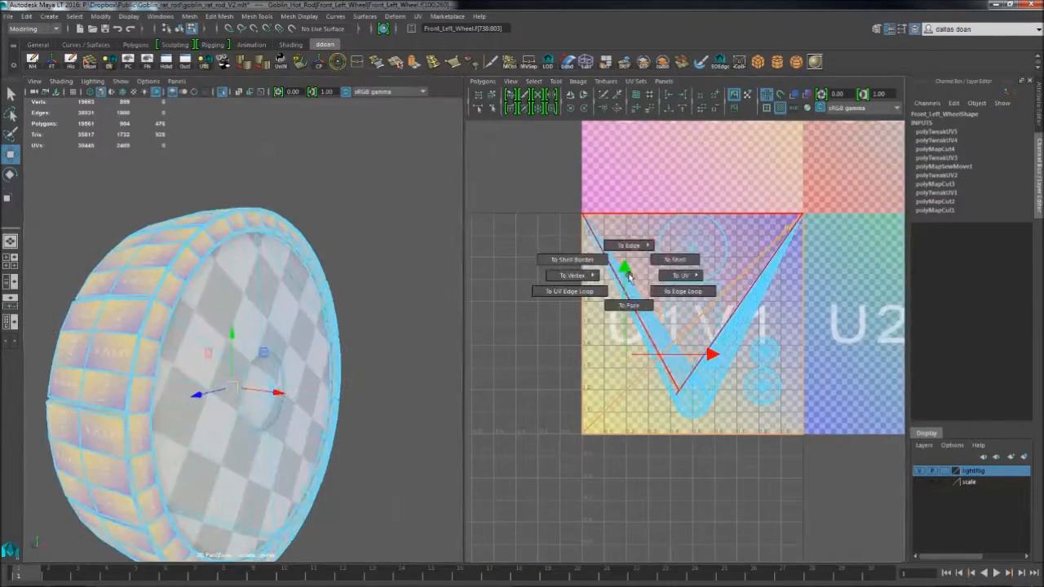
pyautogui.keyDown('ctrl'); pyautogui.moveTo(637, 230); pyautogui.dragTo(631, 268, button='right'); pyautogui.keyUp('ctrl')
pyautogui.keyDown('alt'); pyautogui.moveTo(265, 306); pyautogui.dragTo(207, 305); pyautogui.keyUp('alt')
pyautogui.scroll(3, 424, 310)
pyautogui.moveTo(407, 281)
pyautogui.keyDown('alt'); pyautogui.mouseDown()
pyautogui.moveTo(424, 310)
pyautogui.moveTo(401, 290)
pyautogui.mouseUp(); pyautogui.keyUp('alt')
pyautogui.keyDown('alt'); pyautogui.moveTo(645, 324); pyautogui.dragTo(650, 330, button='middle'); pyautogui.keyUp('alt')
pyautogui.hotkey('ctrl', 'z')
pyautogui.keyDown('ctrl'); pyautogui.moveTo(332, 206); pyautogui.dragTo(331, 228, button='right'); pyautogui.keyUp('ctrl')
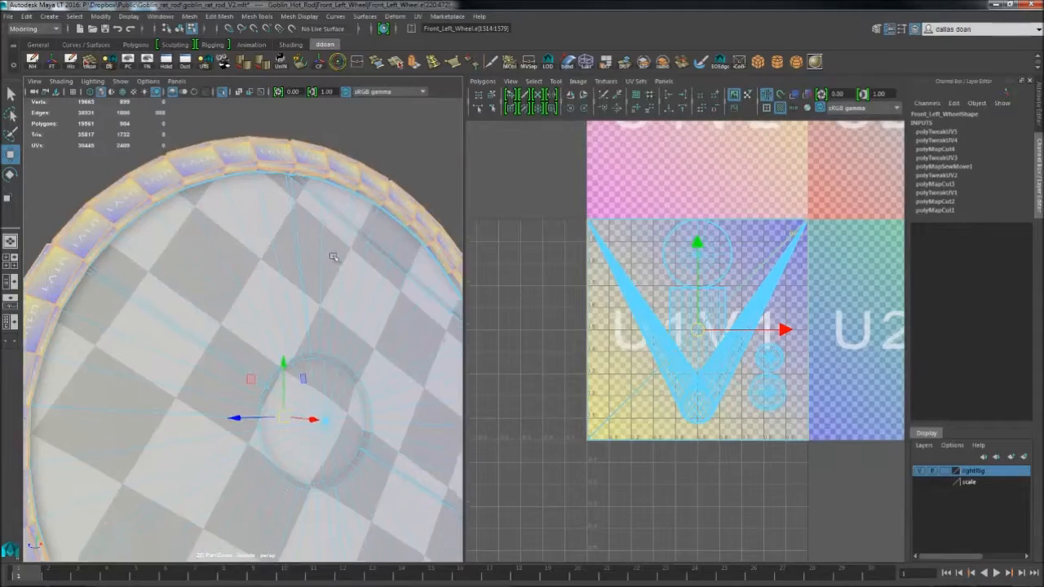
# Step: Try to move and sew the tyre's unitized UV edges, and undo the sew
pyautogui.hotkey('shift', 's')
pyautogui.keyDown('alt'); pyautogui.moveTo(299, 274); pyautogui.dragTo(375, 285); pyautogui.keyUp('alt')
pyautogui.keyDown('alt'); pyautogui.moveTo(599, 294); pyautogui.dragTo(536, 331, button='middle'); pyautogui.keyUp('alt')
pyautogui.scroll(-6, 624, 302)
pyautogui.scroll(-6, 624, 302)
pyautogui.keyDown('alt'); pyautogui.moveTo(247, 283); pyautogui.dragTo(369, 352); pyautogui.keyUp('alt')
pyautogui.hotkey('ctrl', 'z')
# Step: Deselect an edge loop on the tyre and try to move and sew the remaining UV edges
pyautogui.scroll(-4, 333, 318)
pyautogui.scroll(6, 303, 354)
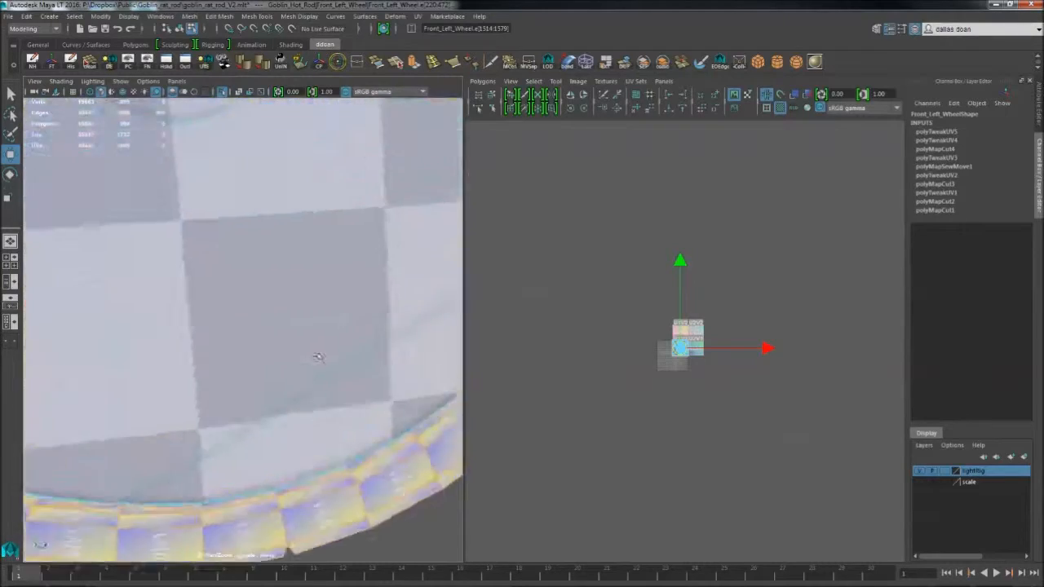
pyautogui.keyDown('alt'); pyautogui.moveTo(303, 353); pyautogui.dragTo(269, 304, button='middle'); pyautogui.keyUp('alt')
pyautogui.keyDown('alt'); pyautogui.moveTo(269, 304); pyautogui.dragTo(196, 321); pyautogui.keyUp('alt')
pyautogui.keyDown('ctrl'); pyautogui.doubleClick(210, 297); pyautogui.keyUp('ctrl')
pyautogui.scroll(4, 195, 322)
pyautogui.keyDown('alt'); pyautogui.moveTo(196, 322); pyautogui.dragTo(261, 395, button='middle'); pyautogui.keyUp('alt')
pyautogui.keyDown('alt'); pyautogui.moveTo(261, 394); pyautogui.dragTo(113, 356); pyautogui.keyUp('alt')
pyautogui.keyDown('shift'); pyautogui.moveTo(643, 350); pyautogui.dragTo(642, 318, button='right'); pyautogui.keyUp('shift')
pyautogui.keyDown('alt'); pyautogui.moveTo(261, 358); pyautogui.dragTo(339, 389); pyautogui.keyUp('alt')
pyautogui.scroll(-6, 221, 363)
# Step: Undo the sewing and unitizing of the tyre's UVs
pyautogui.hotkey('ctrl', 'z')
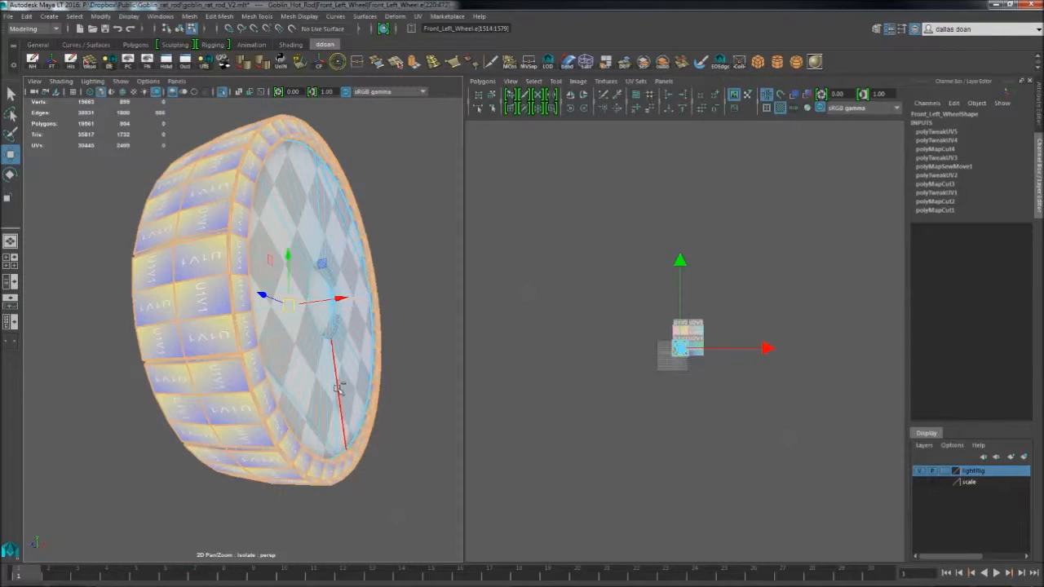
pyautogui.keyDown('alt'); pyautogui.moveTo(333, 382); pyautogui.dragTo(431, 368); pyautogui.keyUp('alt')
pyautogui.scroll(10, 647, 426)
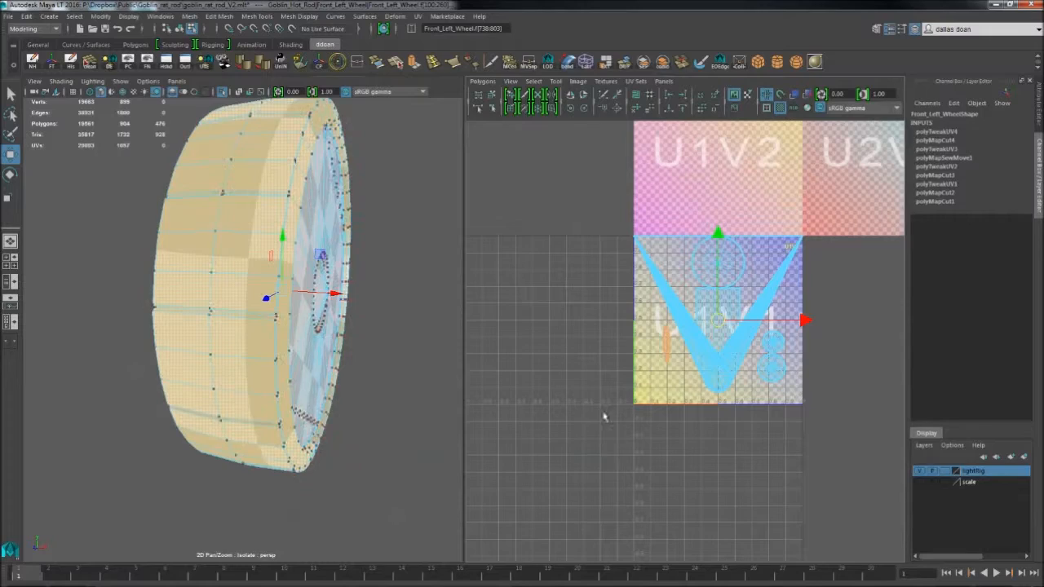
# Step: Clear the face selection and select all UVs of the narrow tyre shell
pyautogui.moveTo(346, 394); pyautogui.dragTo(375, 372, button='right')
pyautogui.moveTo(617, 340); pyautogui.dragTo(651, 339, button='right')
pyautogui.scroll(5, 668, 357)
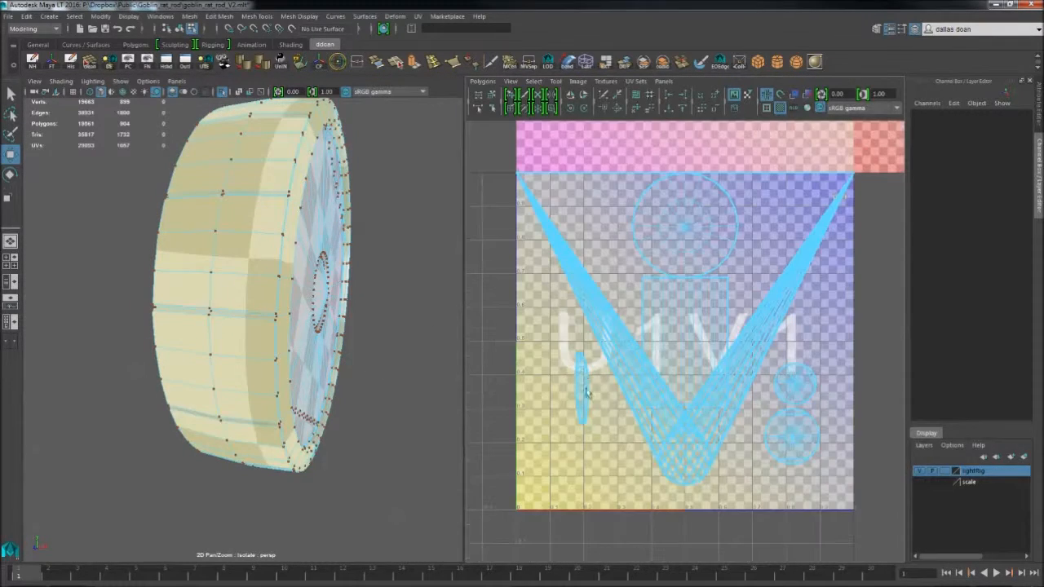
pyautogui.scroll(8, 563, 398)
pyautogui.keyDown('ctrl'); pyautogui.keyDown('shift'); pyautogui.moveTo(711, 192); pyautogui.dragTo(563, 366); pyautogui.keyUp('shift'); pyautogui.keyUp('ctrl')
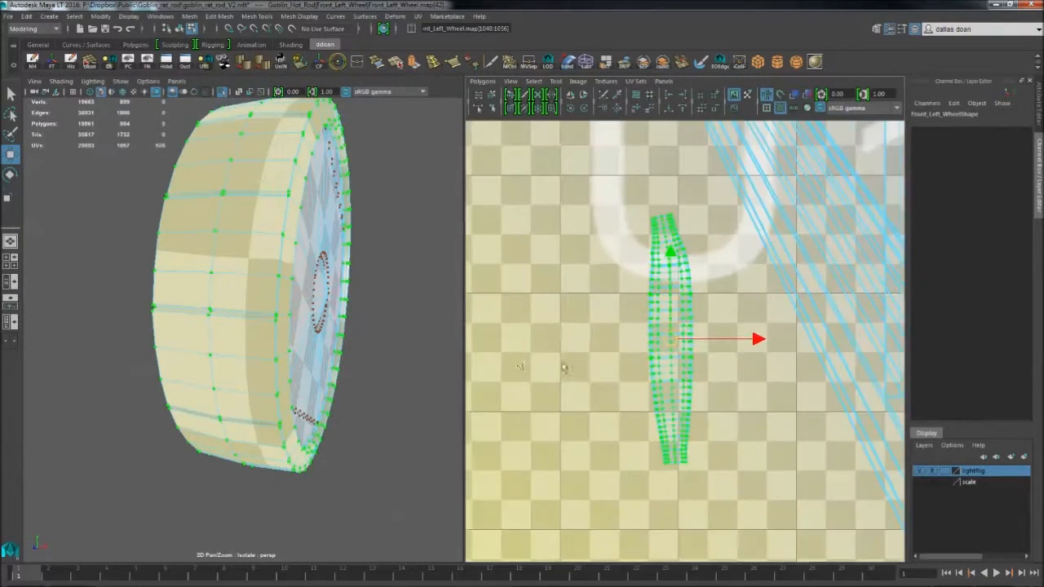
# Step: Return to object mode and toggle the wheel's isolation off and on to check it within the full model
pyautogui.scroll(-3, 391, 326)
pyautogui.keyDown('alt'); pyautogui.moveTo(432, 326); pyautogui.dragTo(367, 321); pyautogui.keyUp('alt')
pyautogui.scroll(-8, 498, 424)
pyautogui.keyDown('alt'); pyautogui.moveTo(179, 318); pyautogui.dragTo(270, 292); pyautogui.keyUp('alt')
pyautogui.moveTo(272, 288); pyautogui.dragTo(309, 273, button='right')
pyautogui.hotkey('ctrl', '1')
pyautogui.keyDown('alt'); pyautogui.moveTo(359, 332); pyautogui.dragTo(241, 329); pyautogui.keyUp('alt')
pyautogui.hotkey('ctrl', '1')
# Step: Select the faces of the wheel's axle shaft and apply a planar UV projection to them
pyautogui.moveTo(241, 330); pyautogui.dragTo(242, 349, button='right')
pyautogui.doubleClick(245, 332)
pyautogui.keyDown('alt'); pyautogui.moveTo(244, 332); pyautogui.dragTo(310, 326); pyautogui.keyUp('alt')
pyautogui.scroll(5, 310, 326)
pyautogui.keyDown('alt'); pyautogui.moveTo(571, 350); pyautogui.dragTo(594, 336, button='middle'); pyautogui.keyUp('alt')
pyautogui.keyDown('alt'); pyautogui.moveTo(367, 334); pyautogui.dragTo(338, 349); pyautogui.keyUp('alt')
pyautogui.keyDown('alt'); pyautogui.moveTo(617, 352); pyautogui.dragTo(644, 362, button='middle'); pyautogui.keyUp('alt')
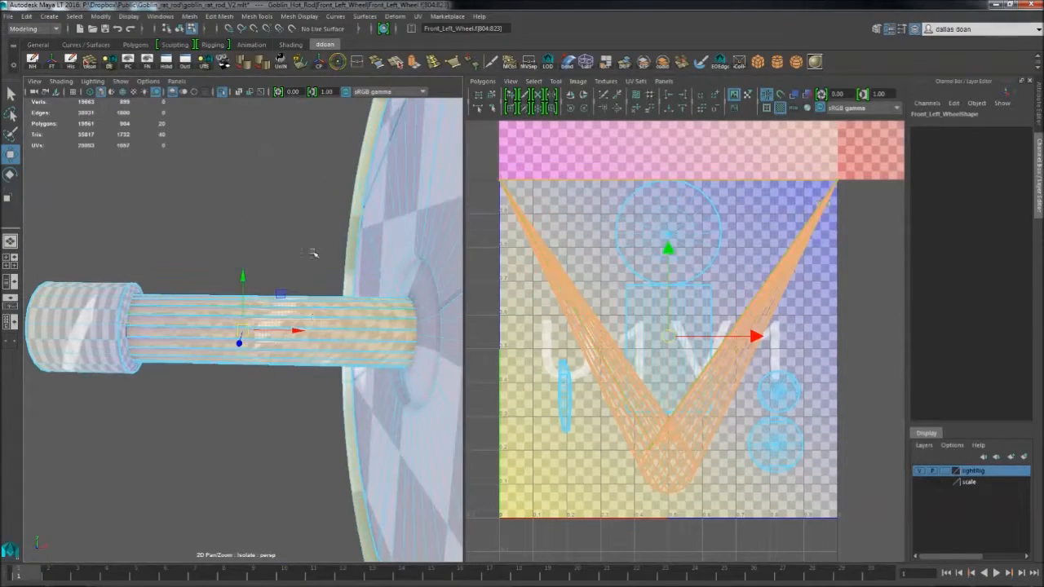
pyautogui.press('space')
pyautogui.click(417, 281)
pyautogui.click(479, 284)
pyautogui.hotkey('ctrl', '1')
pyautogui.moveTo(640, 361)
pyautogui.keyDown('alt'); pyautogui.mouseDown(button='middle')
pyautogui.moveTo(659, 377)
pyautogui.moveTo(635, 346)
pyautogui.mouseUp(button='middle'); pyautogui.keyUp('alt')
pyautogui.click(367, 398)
# Step: Select a lengthwise edge of the axle shaft and cut its UVs
pyautogui.moveTo(370, 315); pyautogui.dragTo(399, 288, button='right')
pyautogui.hotkey('ctrl', '1')
pyautogui.hotkey('ctrl', '1')
pyautogui.keyDown('alt'); pyautogui.moveTo(563, 407); pyautogui.dragTo(538, 368, button='middle'); pyautogui.keyUp('alt')
pyautogui.moveTo(534, 377); pyautogui.dragTo(575, 376, button='right')
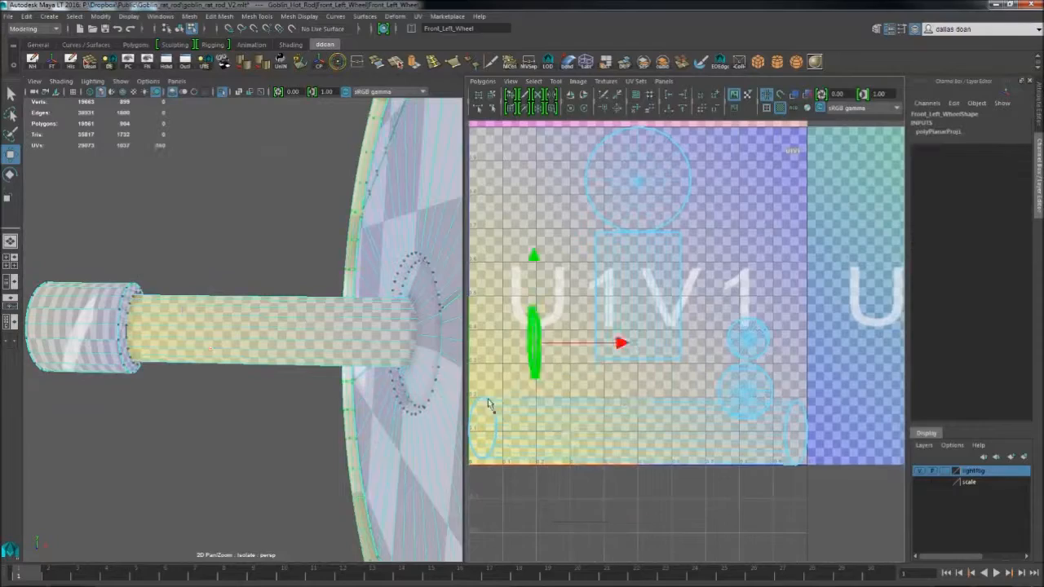
pyautogui.moveTo(488, 399); pyautogui.dragTo(471, 432)
pyautogui.keyDown('alt'); pyautogui.moveTo(583, 408); pyautogui.dragTo(608, 412, button='right'); pyautogui.keyUp('alt')
pyautogui.keyDown('alt'); pyautogui.moveTo(608, 412); pyautogui.dragTo(620, 419, button='middle'); pyautogui.keyUp('alt')
pyautogui.keyDown('alt'); pyautogui.moveTo(183, 285); pyautogui.dragTo(251, 254); pyautogui.keyUp('alt')
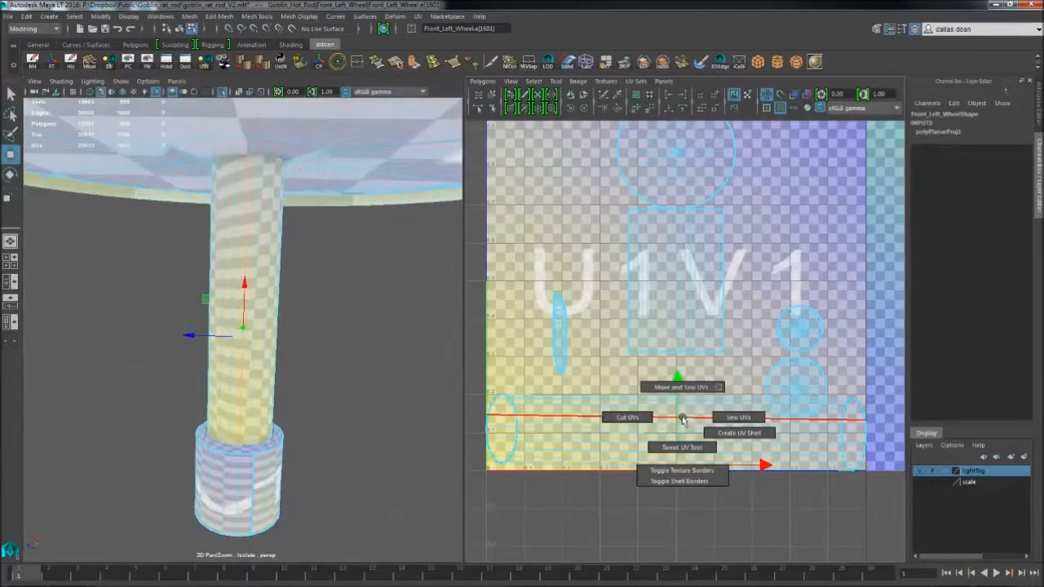
pyautogui.keyDown('shift'); pyautogui.moveTo(682, 420); pyautogui.dragTo(626, 417, button='right'); pyautogui.keyUp('shift')
# Step: Unfold the axle shaft's UV shell with the constraint set to None, declining the autosave
pyautogui.keyDown('alt'); pyautogui.moveTo(286, 358); pyautogui.dragTo(447, 391); pyautogui.keyUp('alt')
pyautogui.keyDown('ctrl'); pyautogui.moveTo(636, 400); pyautogui.dragTo(632, 371, button='right'); pyautogui.keyUp('ctrl')
pyautogui.keyDown('shift'); pyautogui.moveTo(629, 399); pyautogui.dragTo(629, 371, button='right'); pyautogui.keyUp('shift')
pyautogui.keyDown('shift'); pyautogui.moveTo(645, 399); pyautogui.dragTo(665, 370, button='right'); pyautogui.keyUp('shift')
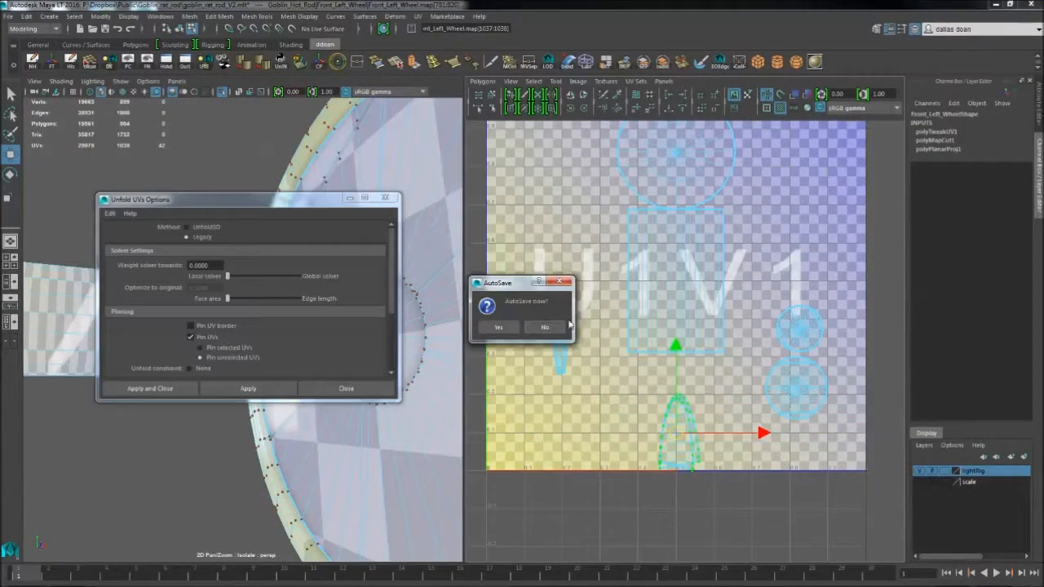
pyautogui.click(544, 326)
pyautogui.keyDown('alt'); pyautogui.moveTo(570, 389); pyautogui.dragTo(575, 385, button='middle'); pyautogui.keyUp('alt')
pyautogui.press('q')
pyautogui.click(196, 304)
pyautogui.click(245, 389)
pyautogui.click(345, 389)
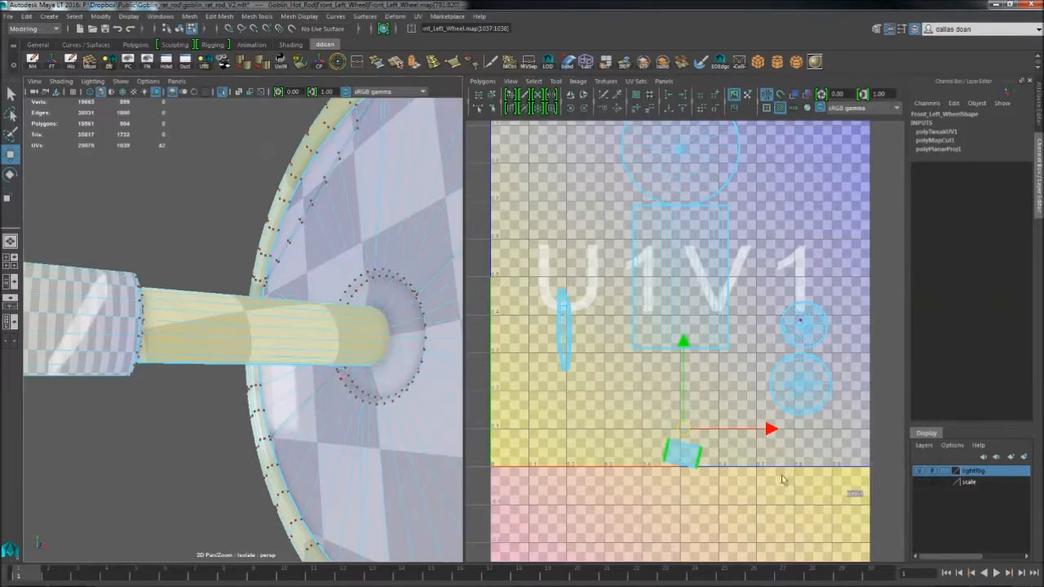
# Step: Rotate the shaft's UV shell straight and move it just below the large rectangular shell
pyautogui.keyDown('alt'); pyautogui.moveTo(702, 456); pyautogui.dragTo(662, 439, button='middle'); pyautogui.keyUp('alt')
pyautogui.moveTo(652, 423); pyautogui.dragTo(676, 449)
pyautogui.keyDown('ctrl'); pyautogui.moveTo(674, 448); pyautogui.dragTo(668, 422, button='right'); pyautogui.keyUp('ctrl')
pyautogui.moveTo(642, 433); pyautogui.dragTo(603, 357)
pyautogui.keyDown('alt'); pyautogui.moveTo(624, 391); pyautogui.dragTo(651, 412, button='right'); pyautogui.keyUp('alt')
pyautogui.press('w')
# Step: Select the faces of the cylindrical collar at the inner end of the wheel's axle and isolate them
pyautogui.keyDown('alt'); pyautogui.moveTo(188, 411); pyautogui.dragTo(326, 408); pyautogui.keyUp('alt')
pyautogui.keyDown('alt'); pyautogui.moveTo(188, 391); pyautogui.dragTo(253, 380, button='right'); pyautogui.keyUp('alt')
pyautogui.keyDown('alt'); pyautogui.moveTo(253, 380); pyautogui.dragTo(269, 428); pyautogui.keyUp('alt')
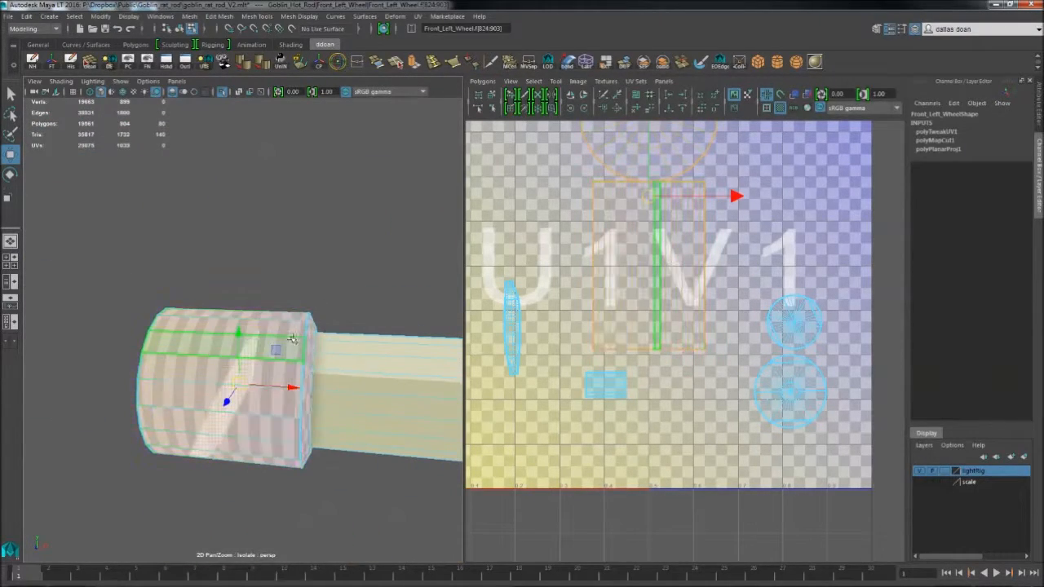
pyautogui.hotkey('ctrl', '1')
pyautogui.hotkey('ctrl', '1')
pyautogui.keyDown('alt'); pyautogui.moveTo(286, 366); pyautogui.dragTo(225, 375); pyautogui.keyUp('alt')
pyautogui.keyDown('alt'); pyautogui.moveTo(262, 322); pyautogui.dragTo(275, 363, button='right'); pyautogui.keyUp('alt')
pyautogui.keyDown('alt'); pyautogui.moveTo(275, 364); pyautogui.dragTo(377, 353); pyautogui.keyUp('alt')
pyautogui.keyDown('alt'); pyautogui.moveTo(241, 365); pyautogui.dragTo(268, 326); pyautogui.keyUp('alt')
pyautogui.press('F8')
pyautogui.hotkey('ctrl', '1')
pyautogui.moveTo(268, 326)
pyautogui.keyDown('alt'); pyautogui.mouseDown(button='right')
pyautogui.moveTo(317, 337)
pyautogui.moveTo(266, 340)
pyautogui.mouseUp(button='right'); pyautogui.keyUp('alt')
pyautogui.keyDown('alt'); pyautogui.moveTo(266, 340); pyautogui.dragTo(303, 334); pyautogui.keyUp('alt')
pyautogui.hotkey('ctrl', 'z')
pyautogui.hotkey('ctrl', 'z')
pyautogui.hotkey('ctrl', 'z')
pyautogui.keyDown('alt'); pyautogui.moveTo(571, 285); pyautogui.dragTo(626, 396, button='middle'); pyautogui.keyUp('alt')
# Step: Cut the collar's round recessed end disc into its own UV shell and move it out of the large circular shell
pyautogui.click(234, 298)
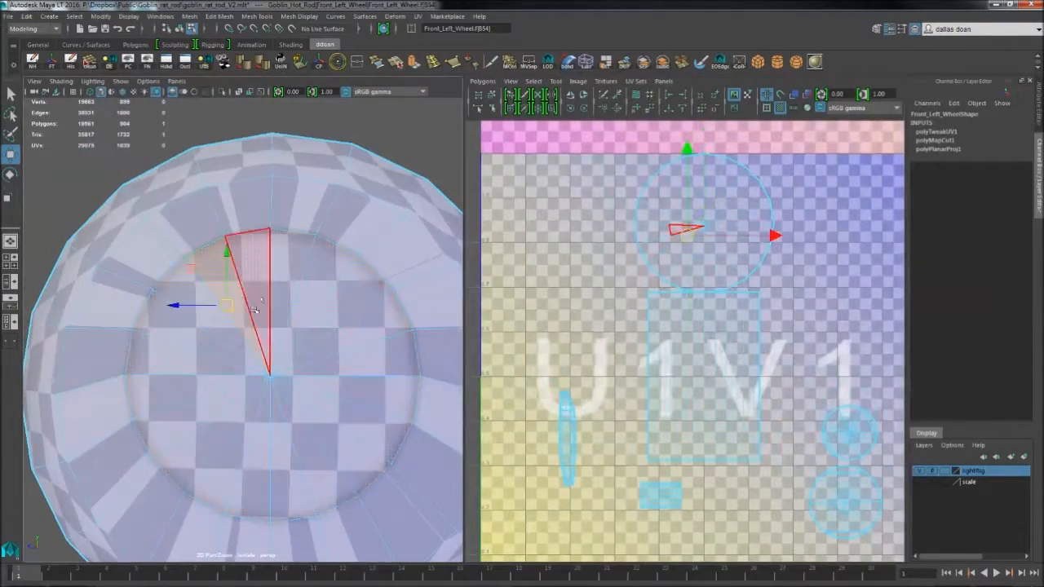
pyautogui.keyDown('alt'); pyautogui.moveTo(287, 313); pyautogui.dragTo(244, 302); pyautogui.keyUp('alt')
pyautogui.keyDown('shift'); pyautogui.moveTo(670, 235); pyautogui.dragTo(646, 233, button='right'); pyautogui.keyUp('shift')
pyautogui.moveTo(253, 261)
pyautogui.keyDown('alt'); pyautogui.mouseDown()
pyautogui.moveTo(318, 294)
pyautogui.moveTo(261, 245)
pyautogui.mouseUp(); pyautogui.keyUp('alt')
pyautogui.moveTo(261, 220); pyautogui.dragTo(261, 252, button='right')
pyautogui.click(261, 251)
pyautogui.keyDown('ctrl'); pyautogui.moveTo(786, 328); pyautogui.dragTo(720, 251, button='right'); pyautogui.keyUp('ctrl')
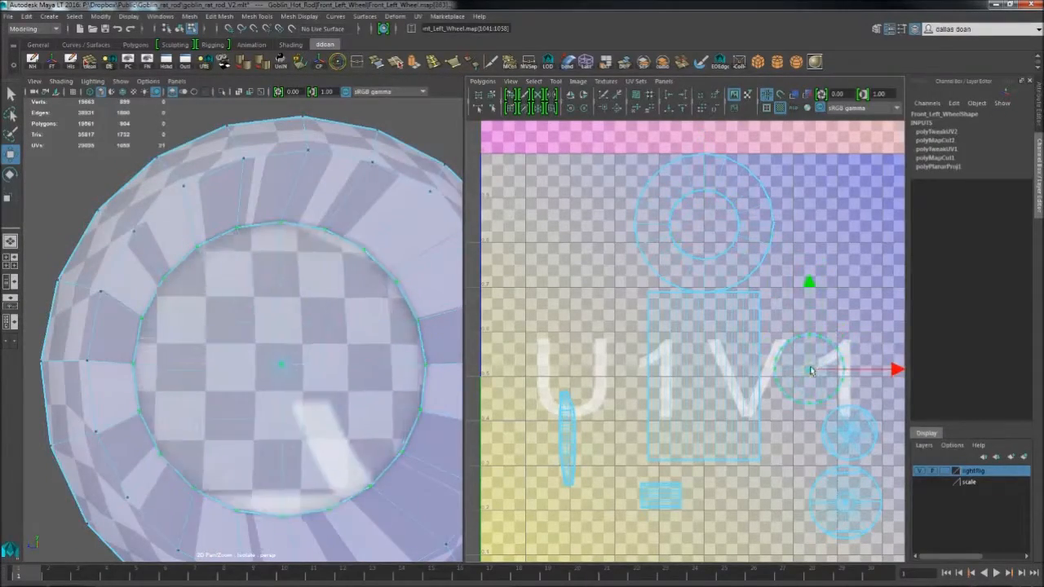
# Step: Move the remaining ring-shaped UV shell aside and unfold it with the unfold constraint set to None
pyautogui.keyDown('alt'); pyautogui.moveTo(388, 214); pyautogui.dragTo(342, 205, button='middle'); pyautogui.keyUp('alt')
pyautogui.moveTo(342, 205); pyautogui.dragTo(342, 237, button='right')
pyautogui.keyDown('alt'); pyautogui.moveTo(701, 350); pyautogui.dragTo(699, 358, button='middle'); pyautogui.keyUp('alt')
pyautogui.keyDown('alt'); pyautogui.moveTo(244, 204); pyautogui.dragTo(326, 269); pyautogui.keyUp('alt')
pyautogui.keyDown('alt'); pyautogui.moveTo(391, 277); pyautogui.dragTo(310, 212); pyautogui.keyUp('alt')
pyautogui.click(282, 182)
pyautogui.moveTo(333, 225); pyautogui.dragTo(367, 225, button='right')
pyautogui.click(282, 176)
pyautogui.keyDown('ctrl'); pyautogui.moveTo(590, 217); pyautogui.dragTo(640, 219, button='right'); pyautogui.keyUp('ctrl')
pyautogui.moveTo(702, 232); pyautogui.dragTo(644, 237)
pyautogui.keyDown('shift'); pyautogui.moveTo(644, 237); pyautogui.dragTo(603, 269, button='right'); pyautogui.keyUp('shift')
pyautogui.scroll(-1, 252, 326)
pyautogui.click(256, 386)
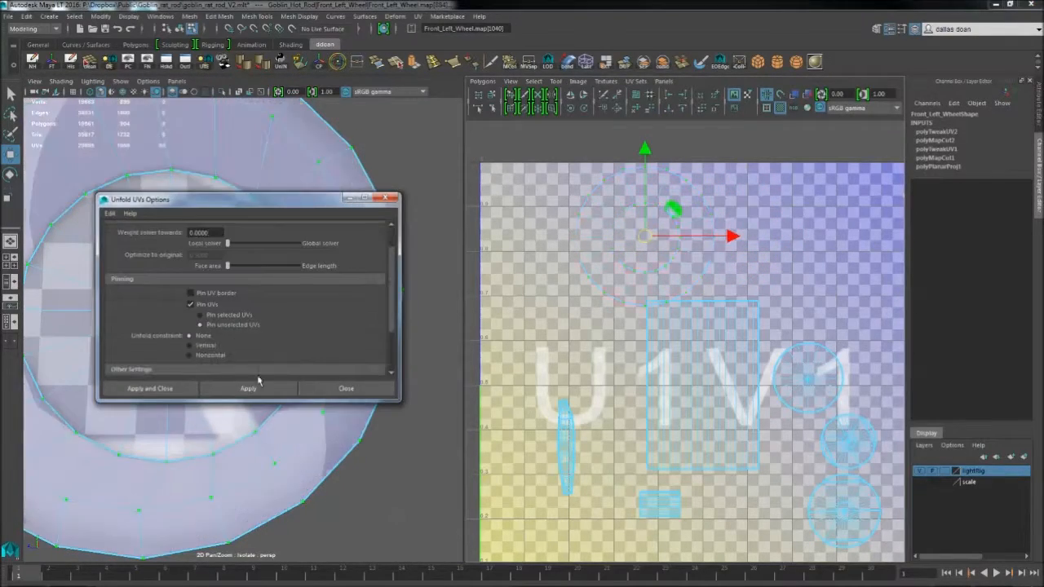
pyautogui.click(325, 388)
# Step: Cut the collar's recess wall faces into a separate UV shell, move it away from the rim ring and unfold it
pyautogui.keyDown('alt'); pyautogui.moveTo(314, 380); pyautogui.dragTo(294, 243); pyautogui.keyUp('alt')
pyautogui.keyDown('shift'); pyautogui.moveTo(553, 225); pyautogui.dragTo(550, 225, button='right'); pyautogui.keyUp('shift')
pyautogui.moveTo(571, 222); pyautogui.dragTo(624, 220, button='right')
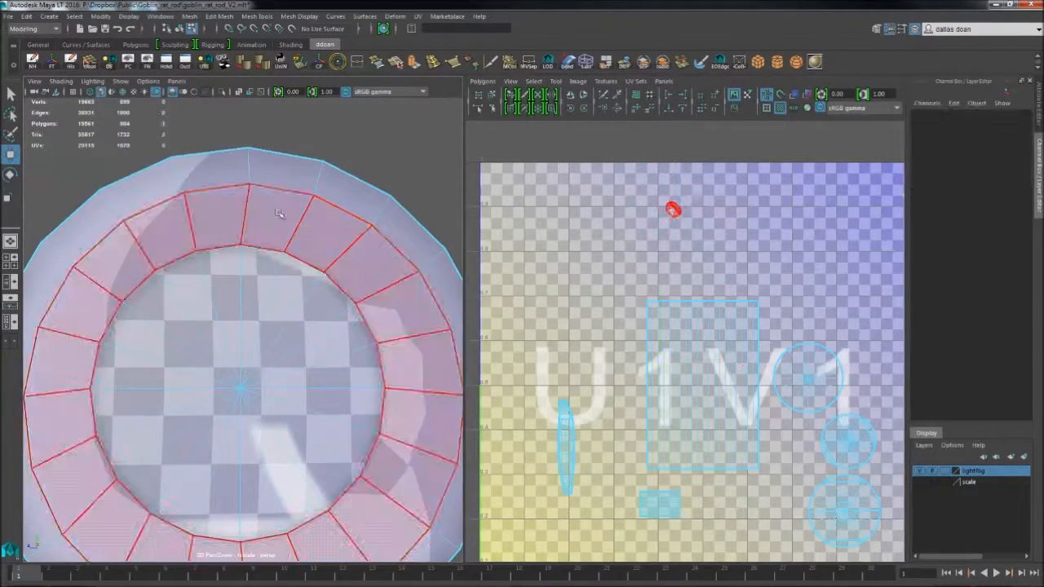
pyautogui.click(673, 209)
pyautogui.moveTo(673, 210); pyautogui.dragTo(634, 246)
pyautogui.keyDown('shift'); pyautogui.moveTo(636, 246); pyautogui.dragTo(645, 227, button='right'); pyautogui.keyUp('shift')
# Step: Cut one seam edge across the recess wall and unfold its UV shell into an open strip
pyautogui.keyDown('alt'); pyautogui.moveTo(281, 400); pyautogui.dragTo(286, 343); pyautogui.keyUp('alt')
pyautogui.moveTo(286, 342); pyautogui.dragTo(286, 310, button='right')
pyautogui.click(244, 507)
pyautogui.keyDown('shift'); pyautogui.moveTo(652, 350); pyautogui.dragTo(629, 350, button='right'); pyautogui.keyUp('shift')
pyautogui.rightClick(291, 202)
pyautogui.moveTo(291, 201); pyautogui.dragTo(291, 231, button='right')
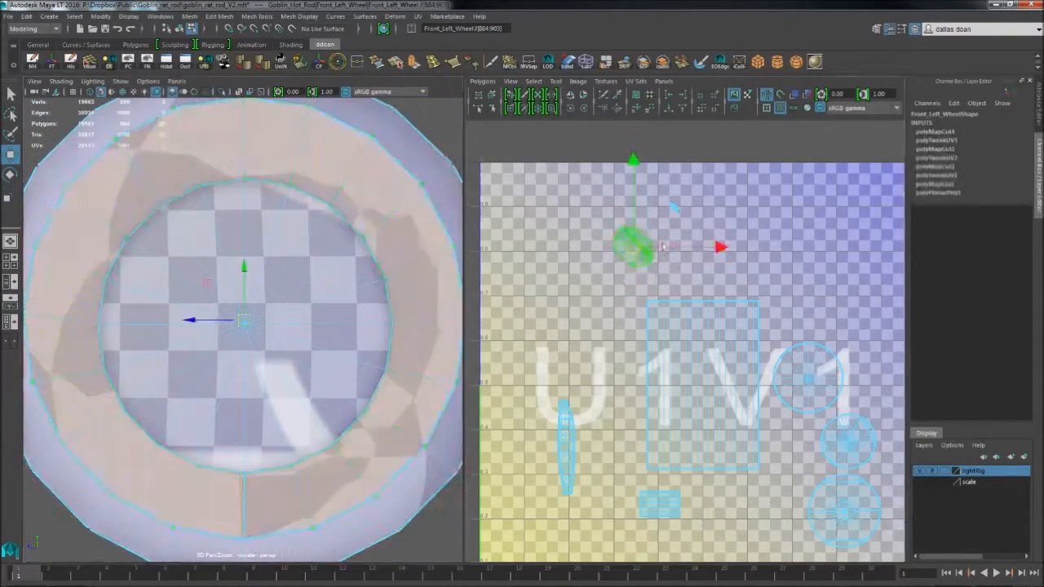
pyautogui.keyDown('shift'); pyautogui.moveTo(632, 217); pyautogui.dragTo(633, 212, button='right'); pyautogui.keyUp('shift')
# Step: Rotate the recess wall's UV strip straight and place it horizontally near the upper edge of the UV tile
pyautogui.press('e')
pyautogui.keyDown('alt'); pyautogui.moveTo(701, 233); pyautogui.dragTo(652, 200, button='right'); pyautogui.keyUp('alt')
pyautogui.moveTo(656, 188); pyautogui.dragTo(621, 153)
pyautogui.press('w')
pyautogui.moveTo(586, 229); pyautogui.dragTo(693, 326)
pyautogui.press('r')
pyautogui.press('w')
# Step: Sew the collar's rim ring to its outer wall, then cut a seam and unfold the combined UV shell
pyautogui.keyDown('alt'); pyautogui.moveTo(225, 245); pyautogui.dragTo(316, 236); pyautogui.keyUp('alt')
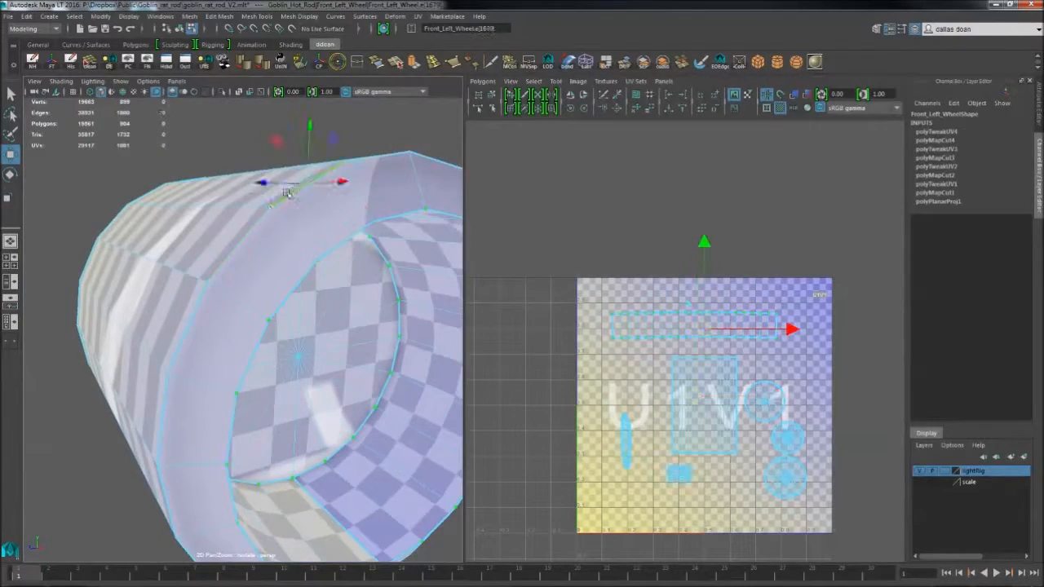
pyautogui.keyDown('alt'); pyautogui.moveTo(287, 193); pyautogui.dragTo(640, 256); pyautogui.keyUp('alt')
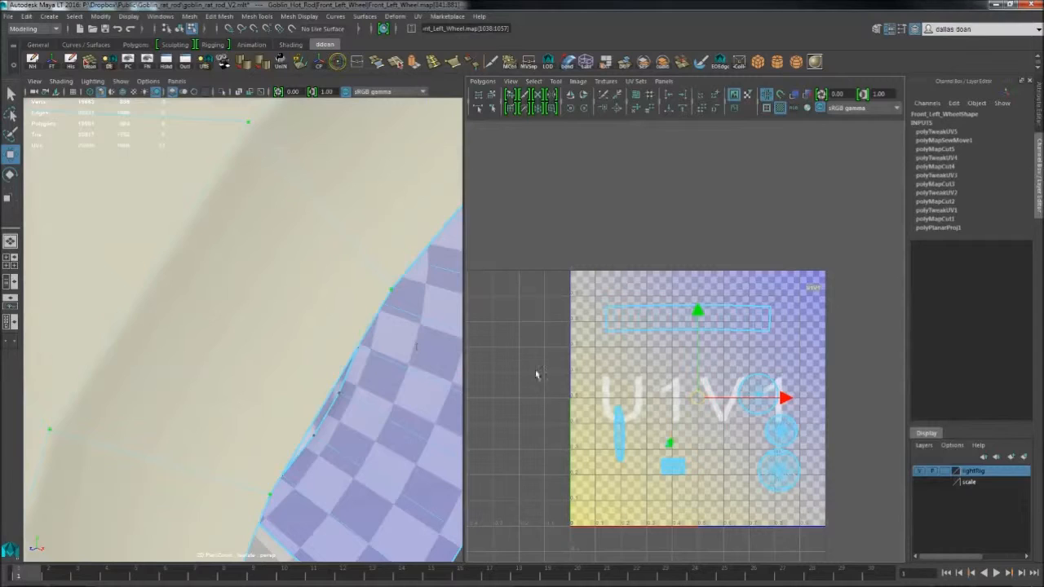
pyautogui.keyDown('alt'); pyautogui.moveTo(375, 359); pyautogui.dragTo(198, 329, button='right'); pyautogui.keyUp('alt')
pyautogui.keyDown('alt'); pyautogui.moveTo(198, 329); pyautogui.dragTo(281, 339); pyautogui.keyUp('alt')
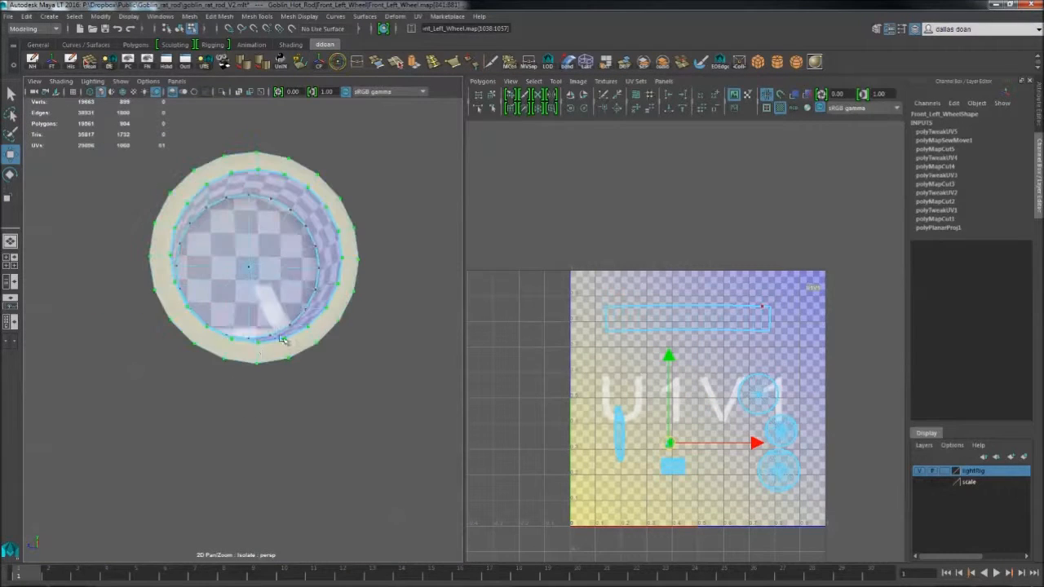
pyautogui.moveTo(657, 432); pyautogui.dragTo(683, 451)
pyautogui.keyDown('ctrl'); pyautogui.moveTo(624, 364); pyautogui.dragTo(785, 375, button='right'); pyautogui.keyUp('ctrl')
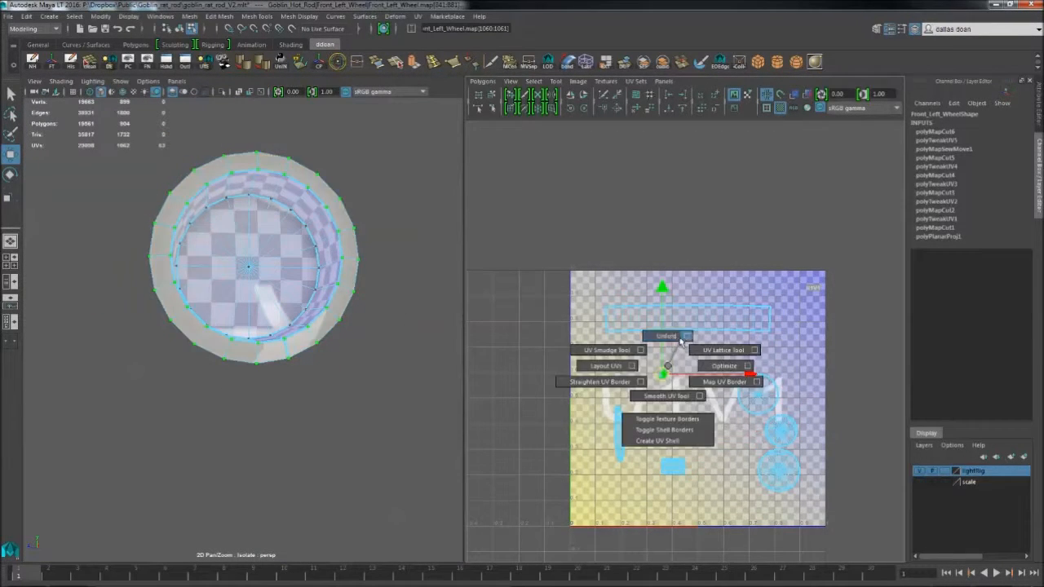
pyautogui.keyDown('ctrl'); pyautogui.moveTo(680, 341); pyautogui.dragTo(681, 341, button='right'); pyautogui.keyUp('ctrl')
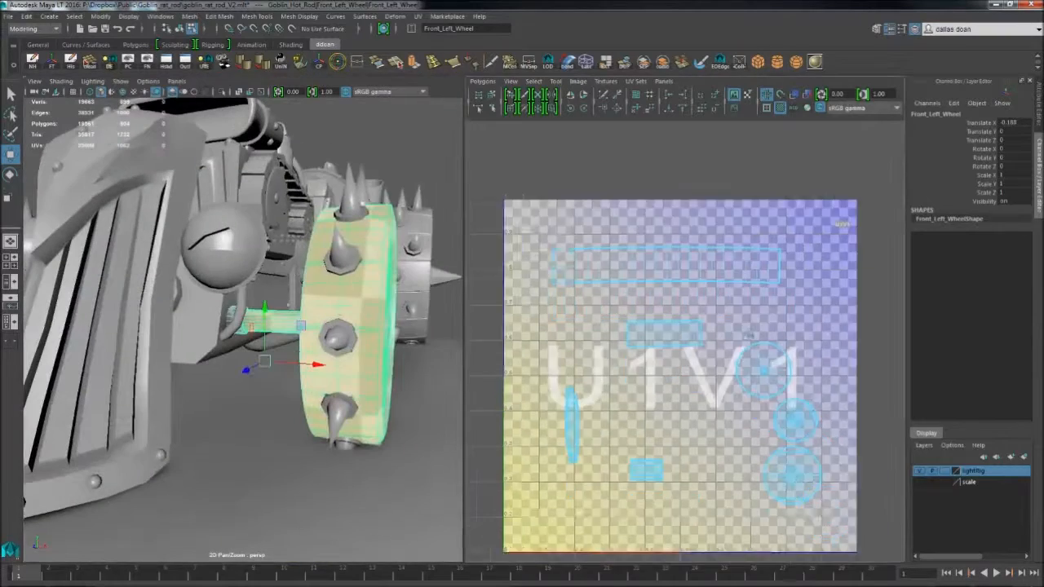
# Step: Select all UVs of the front left wheel and lay them out with the single or multiple objects (non-overlapping) option
pyautogui.keyDown('alt'); pyautogui.moveTo(749, 336); pyautogui.dragTo(701, 336, button='right'); pyautogui.keyUp('alt')
pyautogui.keyDown('alt'); pyautogui.moveTo(351, 343); pyautogui.dragTo(277, 349); pyautogui.keyUp('alt')
pyautogui.keyDown('ctrl'); pyautogui.moveTo(310, 343); pyautogui.dragTo(391, 346, button='right'); pyautogui.keyUp('ctrl')
pyautogui.keyDown('alt'); pyautogui.moveTo(722, 399); pyautogui.dragTo(728, 417, button='middle'); pyautogui.keyUp('alt')
pyautogui.click(482, 82)
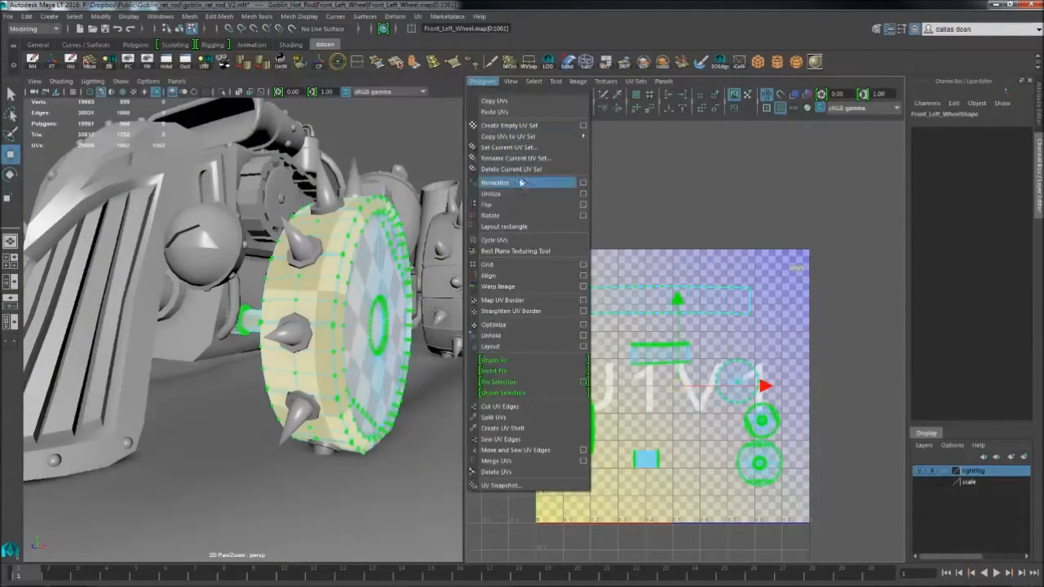
pyautogui.click(583, 347)
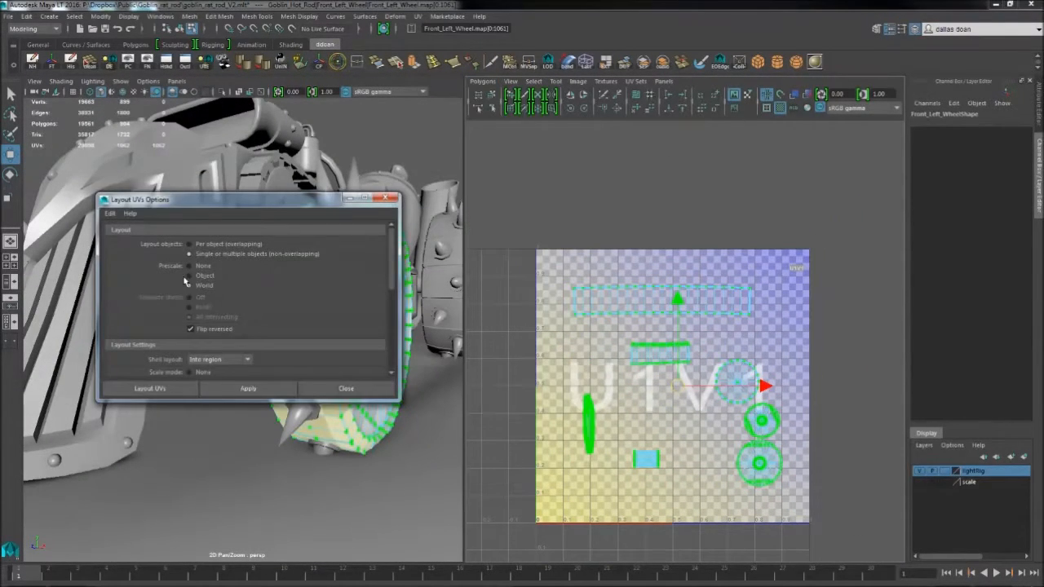
pyautogui.click(252, 392)
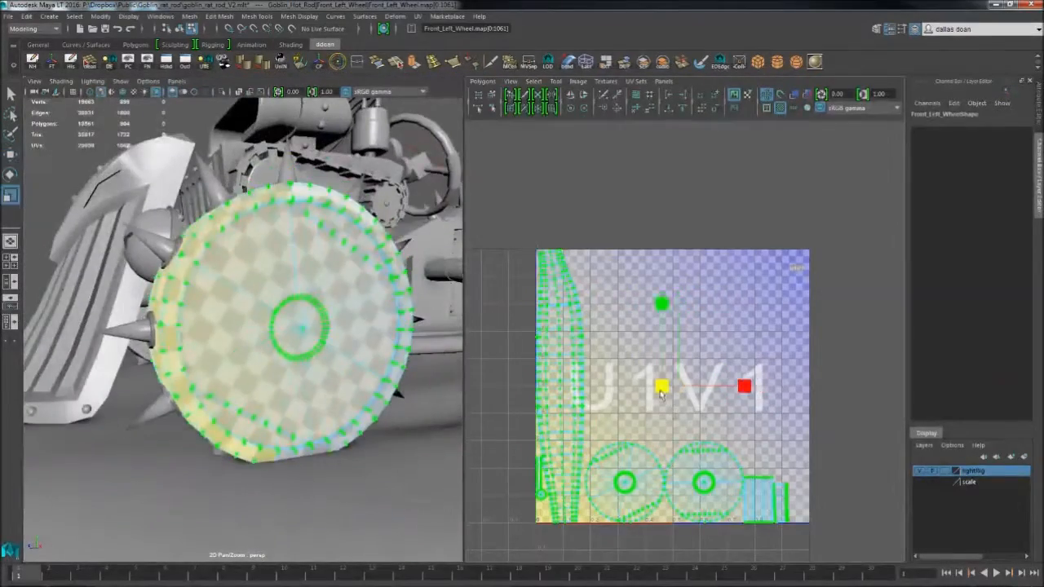
# Step: Scale the wheel's UV layout down to about half size, move it to the tile's lower-right corner and return to object mode
pyautogui.moveTo(719, 422); pyautogui.dragTo(743, 459)
pyautogui.keyDown('alt'); pyautogui.moveTo(269, 375); pyautogui.dragTo(322, 407); pyautogui.keyUp('alt')
pyautogui.moveTo(322, 408); pyautogui.dragTo(359, 371, button='right')
pyautogui.keyDown('alt'); pyautogui.moveTo(392, 326); pyautogui.dragTo(337, 326, button='right'); pyautogui.keyUp('alt')
pyautogui.click(351, 424)
pyautogui.keyDown('alt'); pyautogui.moveTo(337, 391); pyautogui.dragTo(301, 335); pyautogui.keyUp('alt')
pyautogui.keyDown('alt'); pyautogui.moveTo(407, 318); pyautogui.dragTo(306, 322, button='middle'); pyautogui.keyUp('alt')
pyautogui.moveTo(404, 290); pyautogui.dragTo(433, 316, button='right')
pyautogui.keyDown('alt'); pyautogui.moveTo(350, 322); pyautogui.dragTo(229, 309); pyautogui.keyUp('alt')
# Step: Select the bumper_SubD object, isolate it and turn on the texture border display in the UV editor
pyautogui.keyDown('alt'); pyautogui.moveTo(408, 337); pyautogui.dragTo(110, 315); pyautogui.keyUp('alt')
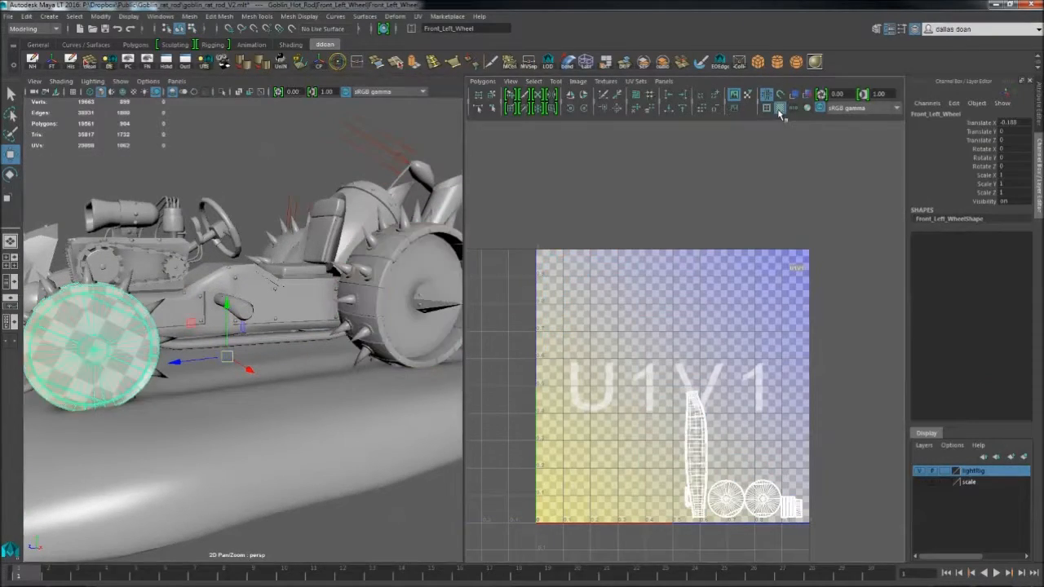
pyautogui.keyDown('alt'); pyautogui.moveTo(198, 318); pyautogui.dragTo(259, 371); pyautogui.keyUp('alt')
pyautogui.click(199, 379)
pyautogui.click(326, 432)
pyautogui.click(151, 338)
pyautogui.keyDown('alt'); pyautogui.moveTo(652, 367); pyautogui.dragTo(669, 360, button='middle'); pyautogui.keyUp('alt')
pyautogui.keyDown('alt'); pyautogui.moveTo(261, 335); pyautogui.dragTo(305, 347); pyautogui.keyUp('alt')
pyautogui.keyDown('alt'); pyautogui.moveTo(652, 359); pyautogui.dragTo(687, 359, button='middle'); pyautogui.keyUp('alt')
pyautogui.keyDown('alt'); pyautogui.moveTo(686, 359); pyautogui.dragTo(717, 359, button='right'); pyautogui.keyUp('alt')
pyautogui.keyDown('alt'); pyautogui.moveTo(717, 358); pyautogui.dragTo(684, 318, button='middle'); pyautogui.keyUp('alt')
pyautogui.keyDown('alt'); pyautogui.moveTo(320, 265); pyautogui.dragTo(326, 285); pyautogui.keyUp('alt')
pyautogui.keyDown('alt'); pyautogui.moveTo(154, 204); pyautogui.dragTo(253, 227); pyautogui.keyUp('alt')
pyautogui.hotkey('ctrl', '1')
pyautogui.click(777, 112)
# Step: Cut the UVs along the selected edges across the bumper's flat back plate
pyautogui.keyDown('alt'); pyautogui.moveTo(147, 214); pyautogui.dragTo(236, 200); pyautogui.keyUp('alt')
pyautogui.moveTo(236, 199); pyautogui.dragTo(237, 163, button='right')
pyautogui.click(213, 192)
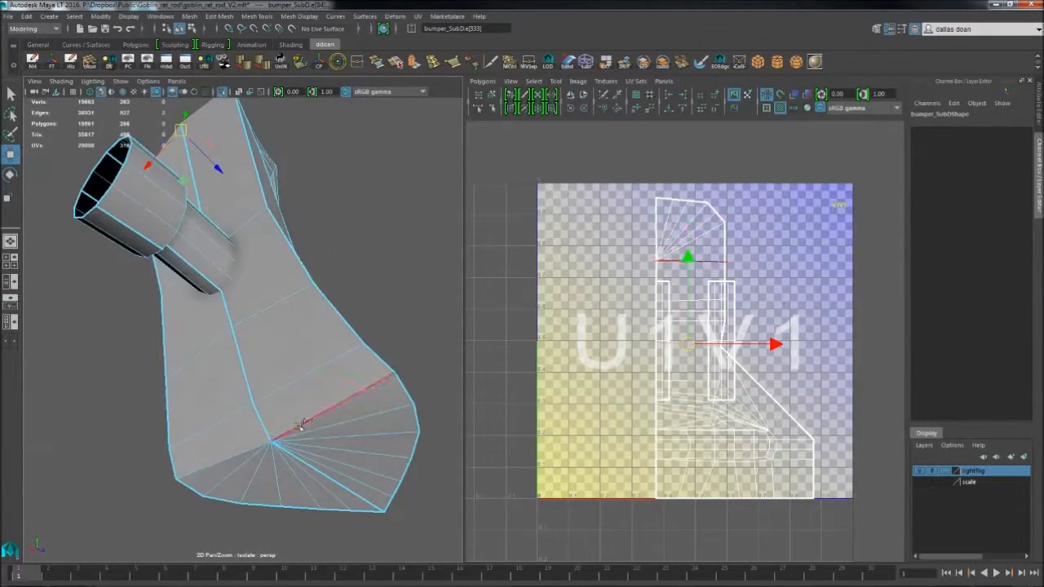
pyautogui.keyDown('alt'); pyautogui.moveTo(229, 438); pyautogui.dragTo(285, 402); pyautogui.keyUp('alt')
pyautogui.keyDown('shift'); pyautogui.click(291, 465); pyautogui.keyUp('shift')
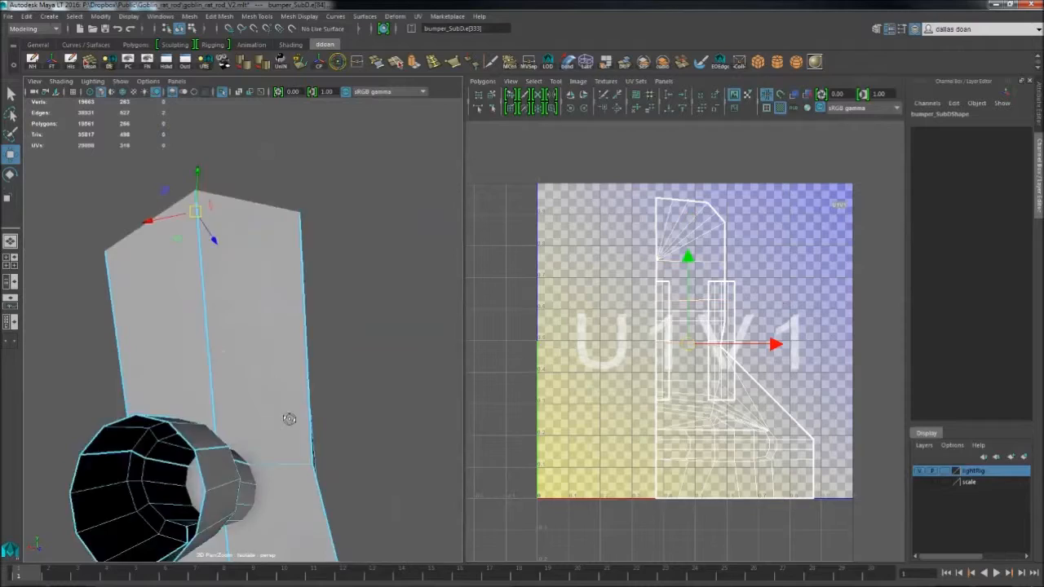
# Step: Isolate the back plate's faces and sew the UVs along its lengthwise centre edges
pyautogui.doubleClick(213, 306)
pyautogui.hotkey('ctrl', '1')
pyautogui.hotkey('ctrl', '1')
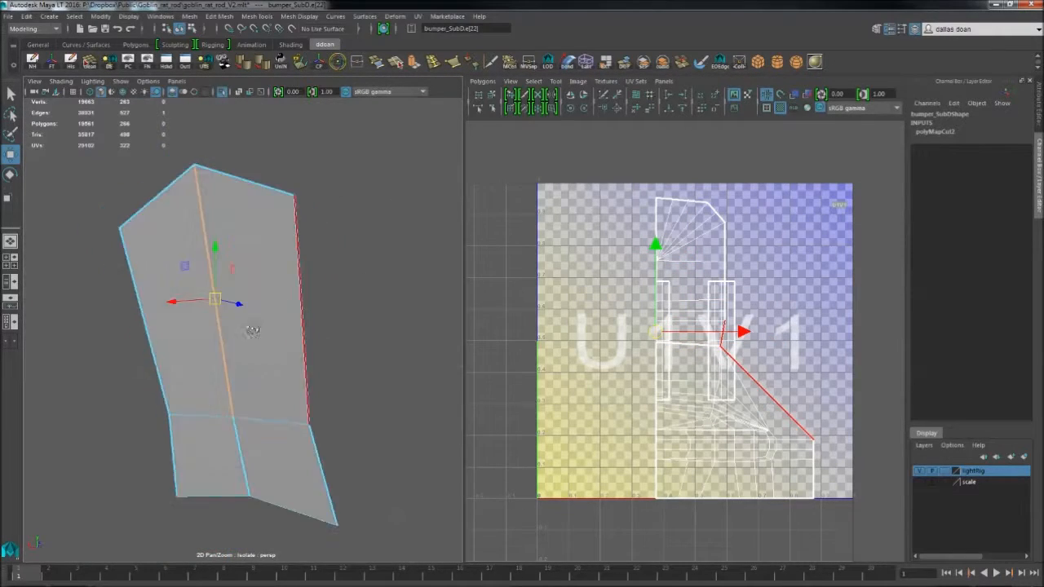
pyautogui.keyDown('alt'); pyautogui.moveTo(270, 352); pyautogui.dragTo(282, 387); pyautogui.keyUp('alt')
pyautogui.moveTo(282, 390); pyautogui.dragTo(305, 368, button='right')
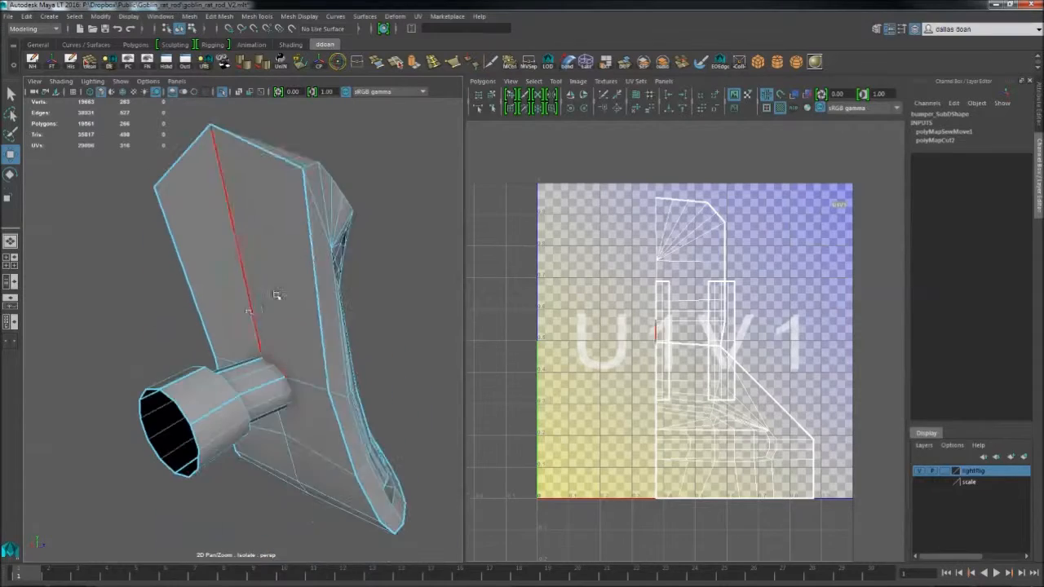
# Step: Move the back plate's UV shell to the tile's left edge and unfold it
pyautogui.hotkey('ctrl', 'F12')
pyautogui.keyDown('alt'); pyautogui.moveTo(690, 272); pyautogui.dragTo(651, 269, button='middle'); pyautogui.keyUp('alt')
pyautogui.moveTo(650, 269); pyautogui.dragTo(574, 287)
pyautogui.keyDown('shift'); pyautogui.moveTo(588, 260); pyautogui.dragTo(596, 233, button='right'); pyautogui.keyUp('shift')
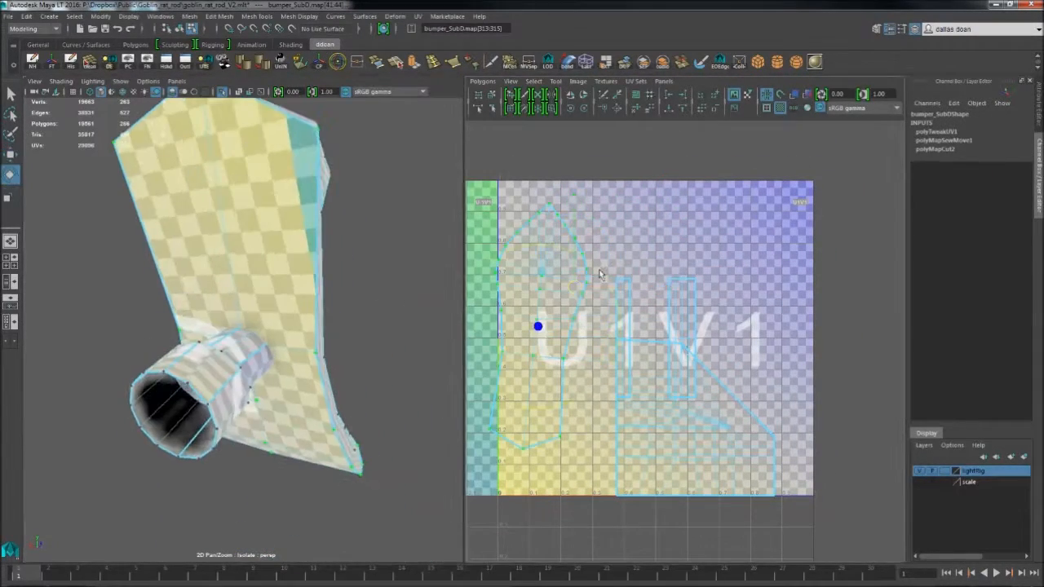
# Step: Select the split edges on the bumper's mounting pipe and sew their UVs together
pyautogui.keyDown('alt'); pyautogui.moveTo(269, 306); pyautogui.dragTo(122, 306); pyautogui.keyUp('alt')
pyautogui.press('F10')
pyautogui.click(240, 291)
pyautogui.press('g')
pyautogui.moveTo(240, 303); pyautogui.dragTo(240, 274, button='right')
pyautogui.click(245, 302)
pyautogui.keyDown('alt'); pyautogui.moveTo(245, 301); pyautogui.dragTo(324, 340); pyautogui.keyUp('alt')
pyautogui.keyDown('shift'); pyautogui.click(237, 323); pyautogui.keyUp('shift')
pyautogui.click(237, 324)
pyautogui.press('f')
pyautogui.scroll(-5, 261, 324)
pyautogui.keyDown('alt'); pyautogui.moveTo(214, 336); pyautogui.dragTo(256, 354); pyautogui.keyUp('alt')
pyautogui.click(256, 354)
# Step: Select the mounting pipe's UVs and unfold them into one shell
pyautogui.keyDown('alt'); pyautogui.moveTo(234, 286); pyautogui.dragTo(265, 261); pyautogui.keyUp('alt')
pyautogui.moveTo(266, 261); pyautogui.dragTo(267, 286, button='right')
pyautogui.keyDown('alt'); pyautogui.moveTo(268, 285); pyautogui.dragTo(296, 268); pyautogui.keyUp('alt')
pyautogui.doubleClick(306, 268)
pyautogui.keyDown('alt'); pyautogui.moveTo(679, 345); pyautogui.dragTo(626, 334, button='middle'); pyautogui.keyUp('alt')
pyautogui.keyDown('ctrl'); pyautogui.moveTo(720, 298); pyautogui.dragTo(738, 296, button='right'); pyautogui.keyUp('ctrl')
pyautogui.keyDown('shift'); pyautogui.moveTo(641, 254); pyautogui.dragTo(662, 226, button='right'); pyautogui.keyUp('shift')
pyautogui.click(250, 388)
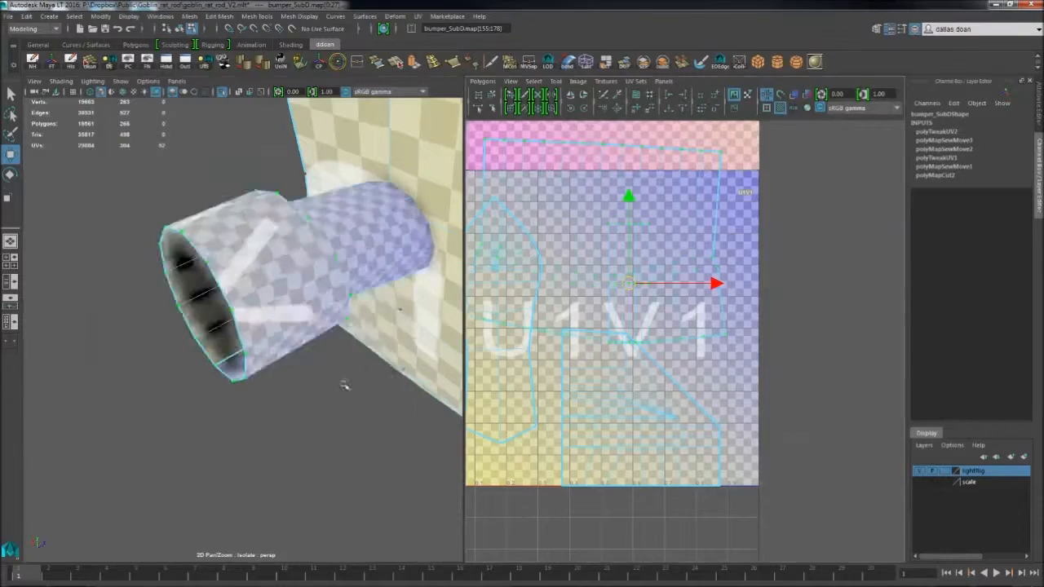
pyautogui.click(346, 389)
# Step: Scale the pipe and back plate UV shells down and arrange them side by side in the upper part of the tile
pyautogui.keyDown('alt'); pyautogui.moveTo(269, 302); pyautogui.dragTo(204, 290); pyautogui.keyUp('alt')
pyautogui.keyDown('alt'); pyautogui.moveTo(624, 285); pyautogui.dragTo(640, 314, button='middle'); pyautogui.keyUp('alt')
pyautogui.press('r')
pyautogui.moveTo(611, 267); pyautogui.dragTo(637, 296)
pyautogui.press('w')
pyautogui.keyDown('alt'); pyautogui.moveTo(273, 265); pyautogui.dragTo(333, 283); pyautogui.keyUp('alt')
pyautogui.moveTo(537, 271); pyautogui.dragTo(561, 275, button='right')
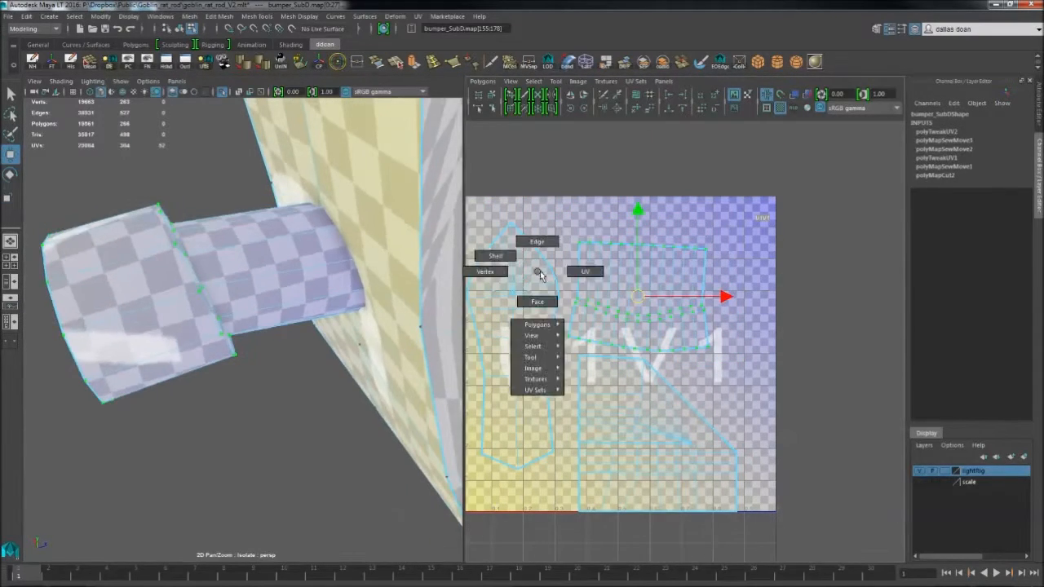
pyautogui.press('w')
pyautogui.keyDown('alt'); pyautogui.moveTo(530, 234); pyautogui.dragTo(597, 238, button='middle'); pyautogui.keyUp('alt')
pyautogui.moveTo(583, 354); pyautogui.dragTo(561, 356)
pyautogui.press('w')
pyautogui.moveTo(584, 351); pyautogui.dragTo(573, 292)
# Step: Select the centre edges running down the bumper's ribbed front and sew their UVs together
pyautogui.keyDown('alt'); pyautogui.moveTo(245, 301); pyautogui.dragTo(189, 231); pyautogui.keyUp('alt')
pyautogui.click(189, 231)
pyautogui.keyDown('shift'); pyautogui.click(244, 338); pyautogui.keyUp('shift')
pyautogui.keyDown('shift'); pyautogui.click(260, 393); pyautogui.keyUp('shift')
pyautogui.keyDown('alt'); pyautogui.moveTo(261, 393); pyautogui.dragTo(224, 326); pyautogui.keyUp('alt')
pyautogui.keyDown('shift'); pyautogui.click(226, 346); pyautogui.keyUp('shift')
pyautogui.keyDown('alt'); pyautogui.moveTo(228, 353); pyautogui.dragTo(197, 235, button='middle'); pyautogui.keyUp('alt')
pyautogui.keyDown('shift'); pyautogui.click(207, 408); pyautogui.keyUp('shift')
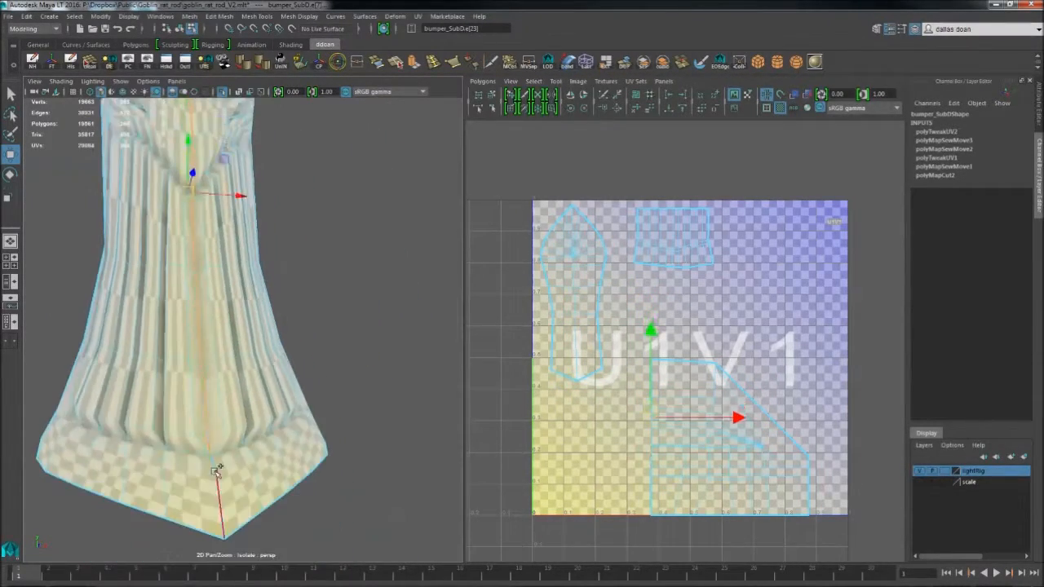
pyautogui.keyDown('shift'); pyautogui.click(220, 461); pyautogui.keyUp('shift')
pyautogui.keyDown('alt'); pyautogui.moveTo(220, 461); pyautogui.dragTo(262, 399); pyautogui.keyUp('alt')
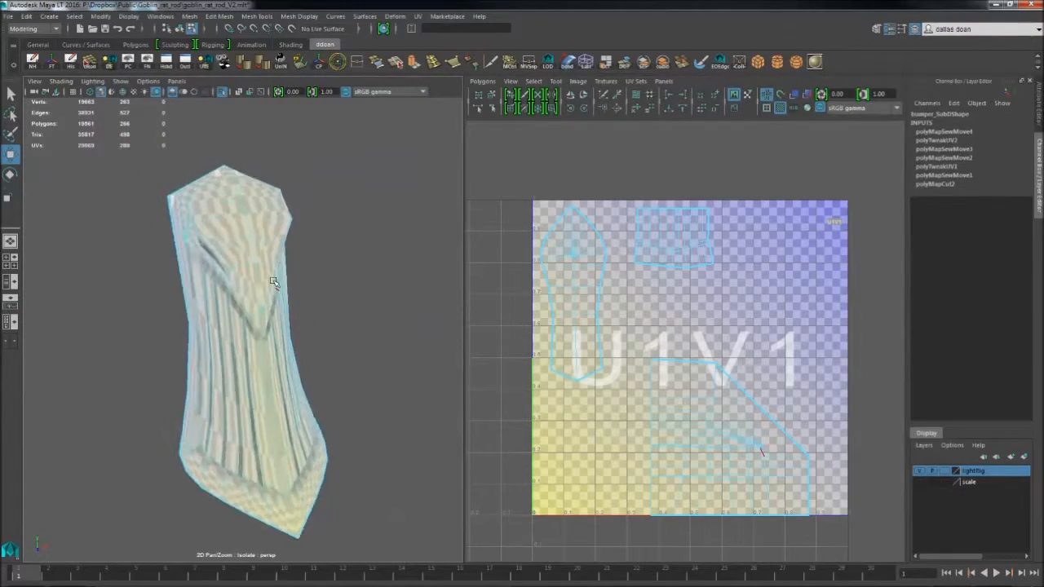
# Step: Convert the ribbed front selection to UVs, unfold them into one shell, and move it up the tile
pyautogui.keyDown('alt'); pyautogui.moveTo(241, 286); pyautogui.dragTo(265, 290); pyautogui.keyUp('alt')
pyautogui.keyDown('ctrl'); pyautogui.moveTo(265, 290); pyautogui.dragTo(343, 294, button='right'); pyautogui.keyUp('ctrl')
pyautogui.keyDown('alt'); pyautogui.moveTo(693, 399); pyautogui.dragTo(660, 339, button='middle'); pyautogui.keyUp('alt')
pyautogui.keyDown('alt'); pyautogui.moveTo(636, 339); pyautogui.dragTo(693, 339, button='right'); pyautogui.keyUp('alt')
pyautogui.moveTo(326, 269)
pyautogui.keyDown('alt'); pyautogui.mouseDown()
pyautogui.moveTo(150, 254)
pyautogui.moveTo(326, 285)
pyautogui.mouseUp(); pyautogui.keyUp('alt')
pyautogui.keyDown('alt'); pyautogui.moveTo(670, 340); pyautogui.dragTo(645, 359, button='right'); pyautogui.keyUp('alt')
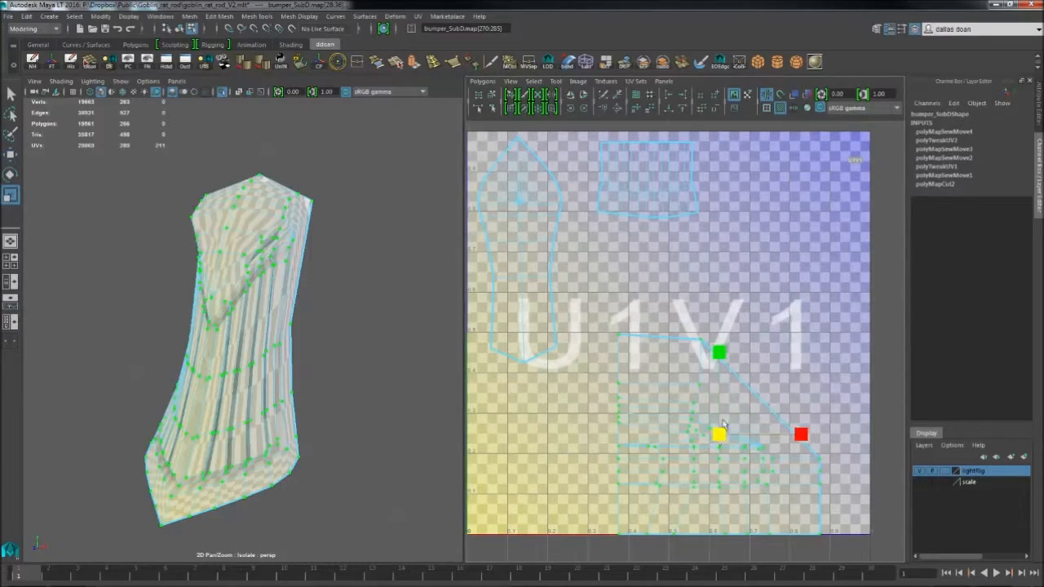
pyautogui.keyDown('shift'); pyautogui.moveTo(723, 424); pyautogui.dragTo(714, 460, button='right'); pyautogui.keyUp('shift')
pyautogui.keyDown('alt'); pyautogui.moveTo(711, 460); pyautogui.dragTo(699, 430, button='middle'); pyautogui.keyUp('alt')
pyautogui.press('w')
pyautogui.moveTo(700, 430); pyautogui.dragTo(668, 356, button='middle')
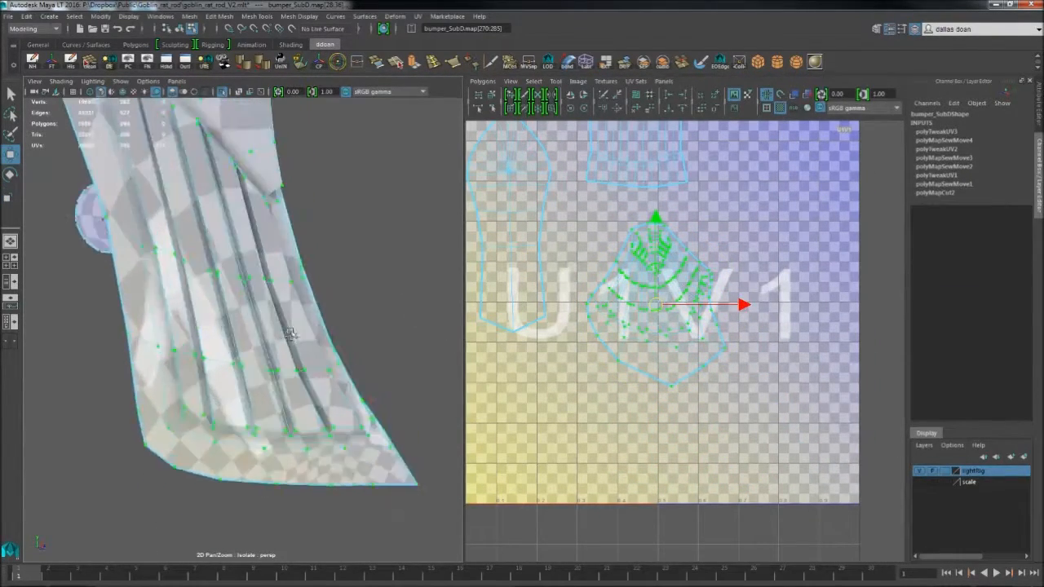
# Step: Cut the UVs along the border of the recessed ribbed panel and separate the panel's shell from the frame
pyautogui.keyDown('alt'); pyautogui.moveTo(235, 336); pyautogui.dragTo(281, 235); pyautogui.keyUp('alt')
pyautogui.click(271, 324)
pyautogui.click(238, 292)
pyautogui.keyDown('alt'); pyautogui.moveTo(281, 343); pyautogui.dragTo(261, 310); pyautogui.keyUp('alt')
pyautogui.keyDown('ctrl'); pyautogui.rightClick(601, 261); pyautogui.keyUp('ctrl')
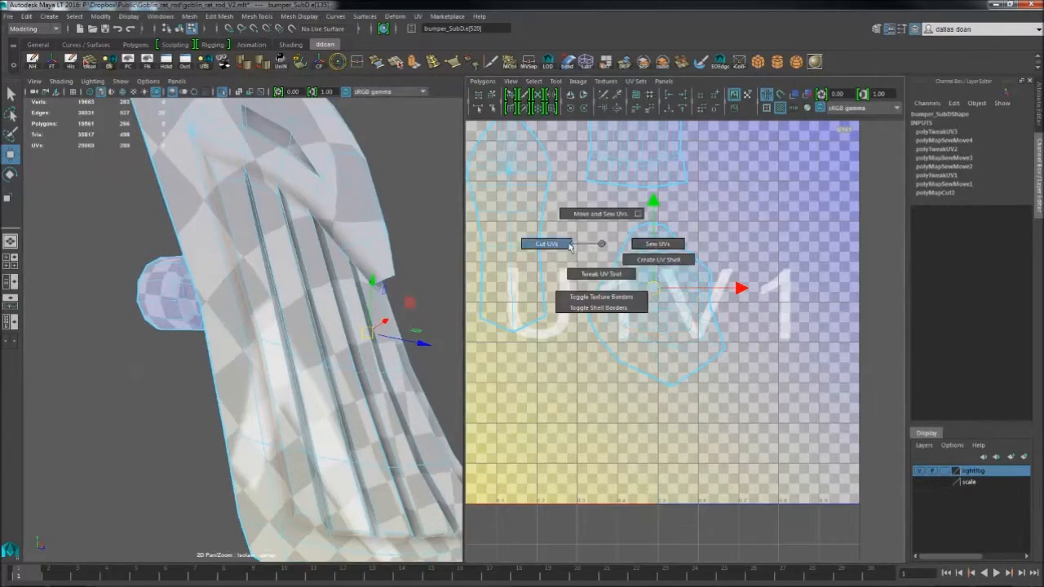
pyautogui.keyDown('shift'); pyautogui.rightClick(263, 296); pyautogui.keyUp('shift')
pyautogui.keyDown('ctrl'); pyautogui.rightClick(665, 281); pyautogui.keyUp('ctrl')
pyautogui.click(716, 279)
pyautogui.hotkey('shift', 'f')
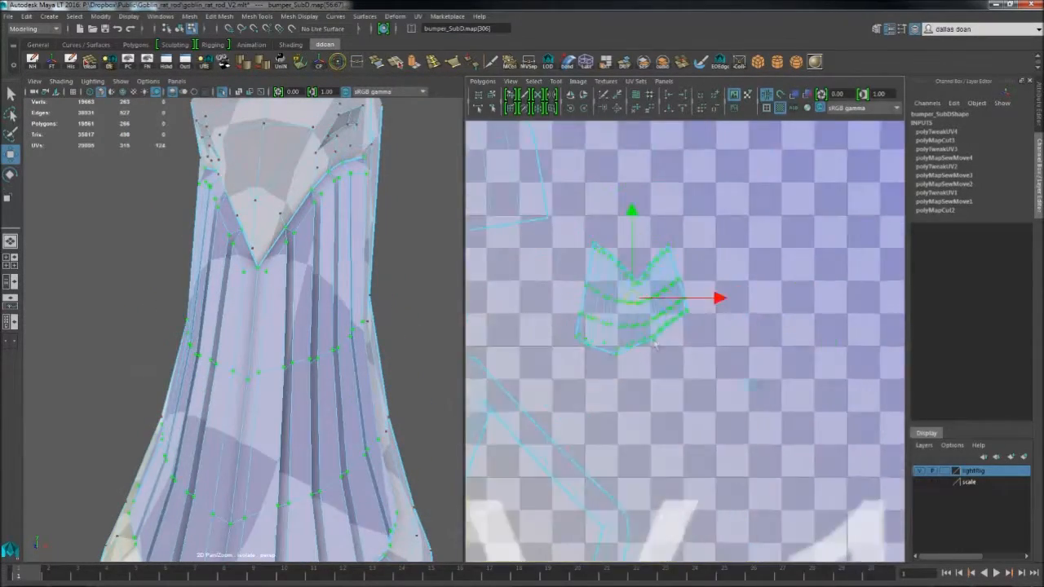
# Step: Unfold the ribbed panel's UVs with the Smooth UV Tool and place the shell beside the pipe shell
pyautogui.keyDown('shift'); pyautogui.rightClick(647, 297); pyautogui.keyUp('shift')
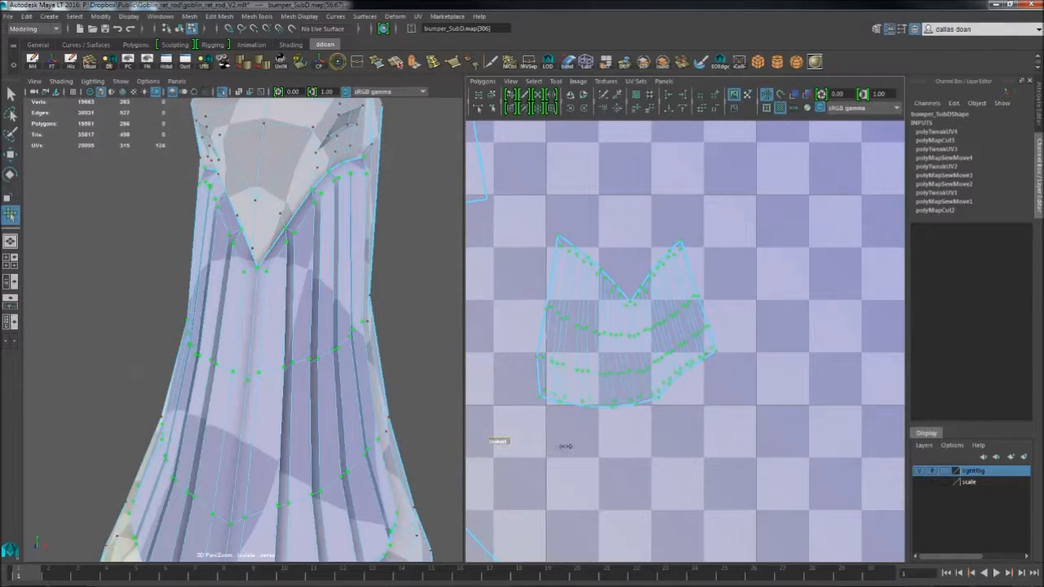
pyautogui.press('w')
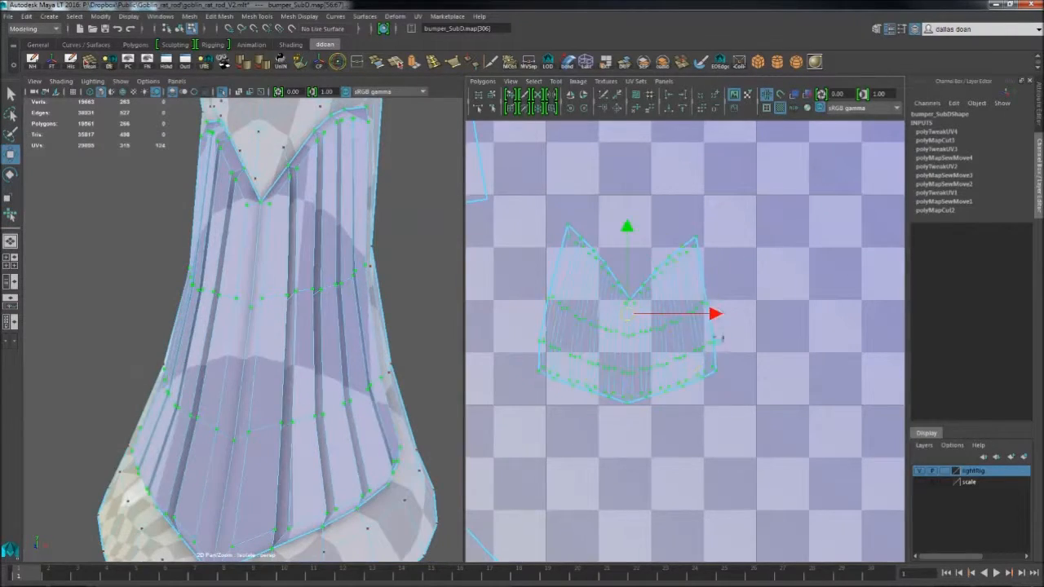
pyautogui.scroll(-8, 718, 342)
pyautogui.moveTo(668, 333); pyautogui.dragTo(649, 224)
# Step: Select the UVs of the frame surrounding the ribbed panel and activate the Smooth UV Tool on them
pyautogui.keyDown('alt'); pyautogui.moveTo(203, 366); pyautogui.dragTo(273, 354); pyautogui.keyUp('alt')
pyautogui.keyDown('alt'); pyautogui.moveTo(623, 429); pyautogui.dragTo(617, 372, button='middle'); pyautogui.keyUp('alt')
pyautogui.click(617, 373)
pyautogui.keyDown('shift'); pyautogui.rightClick(648, 337); pyautogui.keyUp('shift')
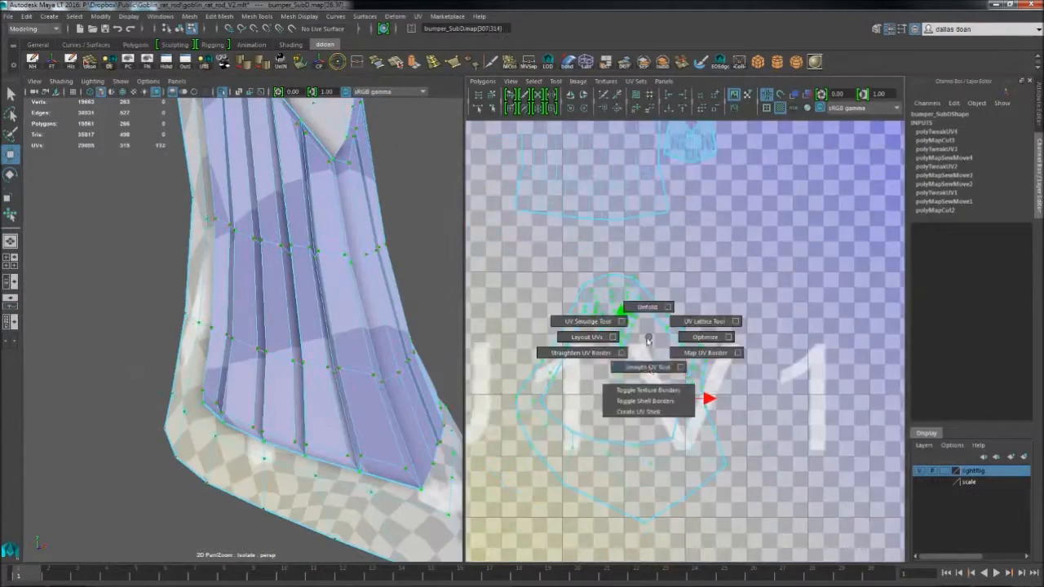
# Step: Cut the UVs along an edge loop on the bumper frame and convert the frame's faces to UVs
pyautogui.keyDown('alt'); pyautogui.moveTo(277, 294); pyautogui.dragTo(208, 302, button='right'); pyautogui.keyUp('alt')
pyautogui.keyDown('alt'); pyautogui.moveTo(208, 302); pyautogui.dragTo(281, 319); pyautogui.keyUp('alt')
pyautogui.keyDown('alt'); pyautogui.moveTo(244, 320); pyautogui.dragTo(275, 324, button='right'); pyautogui.keyUp('alt')
pyautogui.moveTo(276, 323)
pyautogui.keyDown('alt'); pyautogui.mouseDown()
pyautogui.moveTo(216, 320)
pyautogui.moveTo(256, 307)
pyautogui.moveTo(257, 319)
pyautogui.mouseUp(); pyautogui.keyUp('alt')
pyautogui.moveTo(269, 319); pyautogui.dragTo(282, 303, button='right')
pyautogui.doubleClick(257, 311)
pyautogui.keyDown('shift'); pyautogui.moveTo(587, 279); pyautogui.dragTo(522, 283, button='right'); pyautogui.keyUp('shift')
pyautogui.keyDown('alt'); pyautogui.moveTo(328, 279); pyautogui.dragTo(325, 253); pyautogui.keyUp('alt')
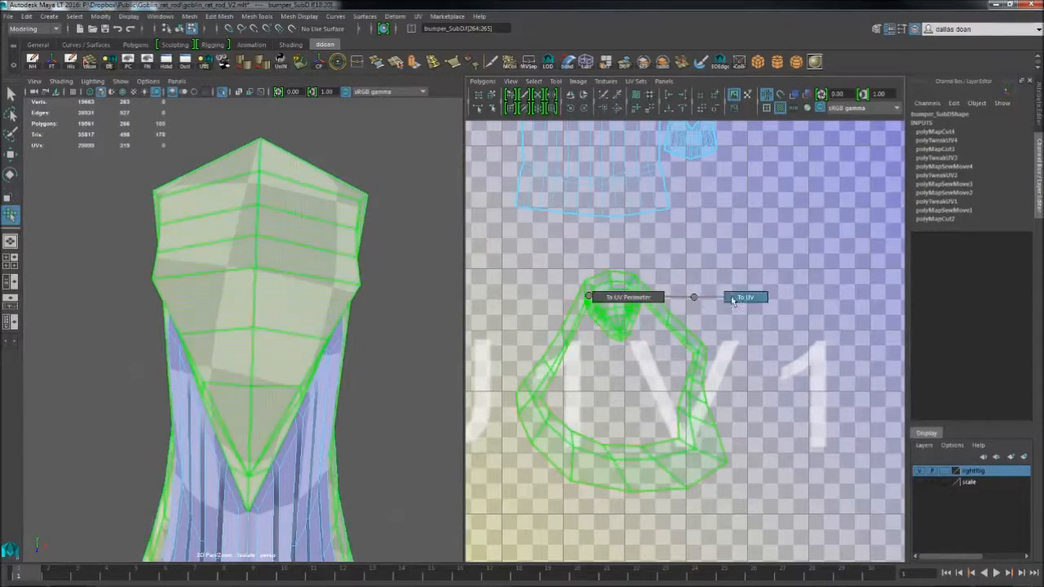
pyautogui.keyDown('shift'); pyautogui.moveTo(714, 301); pyautogui.dragTo(719, 298, button='right'); pyautogui.keyUp('shift')
# Step: Select the centre edges of the bumper frame and cut their UVs to split the frame into halves
pyautogui.keyDown('alt'); pyautogui.moveTo(196, 428); pyautogui.dragTo(279, 291); pyautogui.keyUp('alt')
pyautogui.moveTo(280, 291); pyautogui.dragTo(275, 262, button='right')
pyautogui.doubleClick(269, 257)
pyautogui.keyDown('alt'); pyautogui.moveTo(271, 259); pyautogui.dragTo(259, 204); pyautogui.keyUp('alt')
pyautogui.keyDown('shift'); pyautogui.click(283, 425); pyautogui.keyUp('shift')
pyautogui.keyDown('alt'); pyautogui.moveTo(284, 426); pyautogui.dragTo(281, 359); pyautogui.keyUp('alt')
pyautogui.keyDown('shift'); pyautogui.moveTo(591, 328); pyautogui.dragTo(582, 316, button='right'); pyautogui.keyUp('shift')
# Step: Select the UVs of each frame half in turn and unfold them with the Smooth UV Tool
pyautogui.keyDown('alt'); pyautogui.moveTo(281, 326); pyautogui.dragTo(285, 399); pyautogui.keyUp('alt')
pyautogui.keyDown('alt'); pyautogui.moveTo(627, 253); pyautogui.dragTo(607, 282, button='middle'); pyautogui.keyUp('alt')
pyautogui.moveTo(607, 283); pyautogui.dragTo(608, 286, button='right')
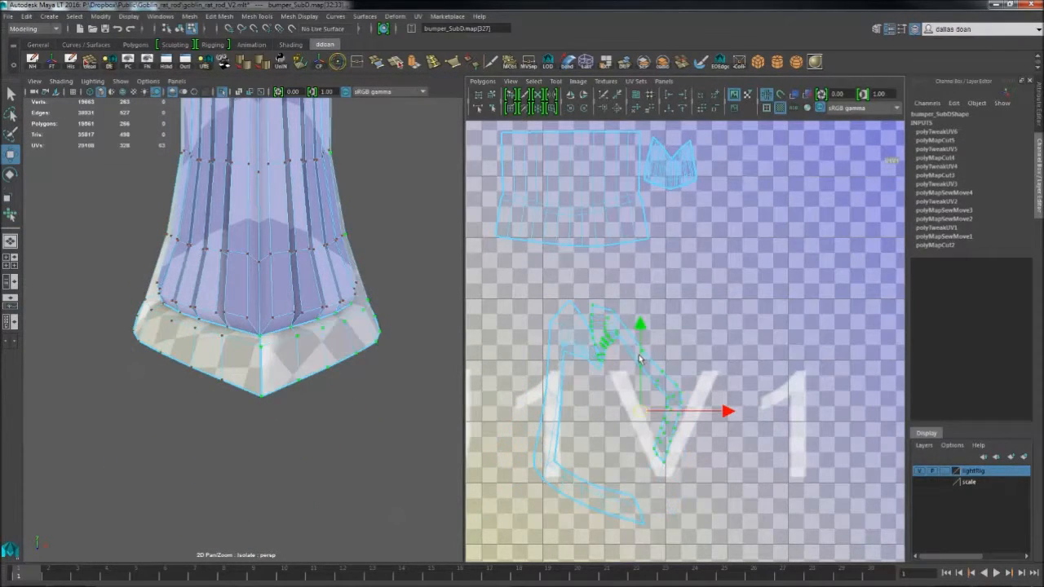
pyautogui.keyDown('shift'); pyautogui.moveTo(587, 326); pyautogui.dragTo(661, 308, button='right'); pyautogui.keyUp('shift')
pyautogui.scroll(-2, 277, 328)
pyautogui.click(348, 389)
pyautogui.keyDown('shift'); pyautogui.moveTo(596, 369); pyautogui.dragTo(595, 405, button='right'); pyautogui.keyUp('shift')
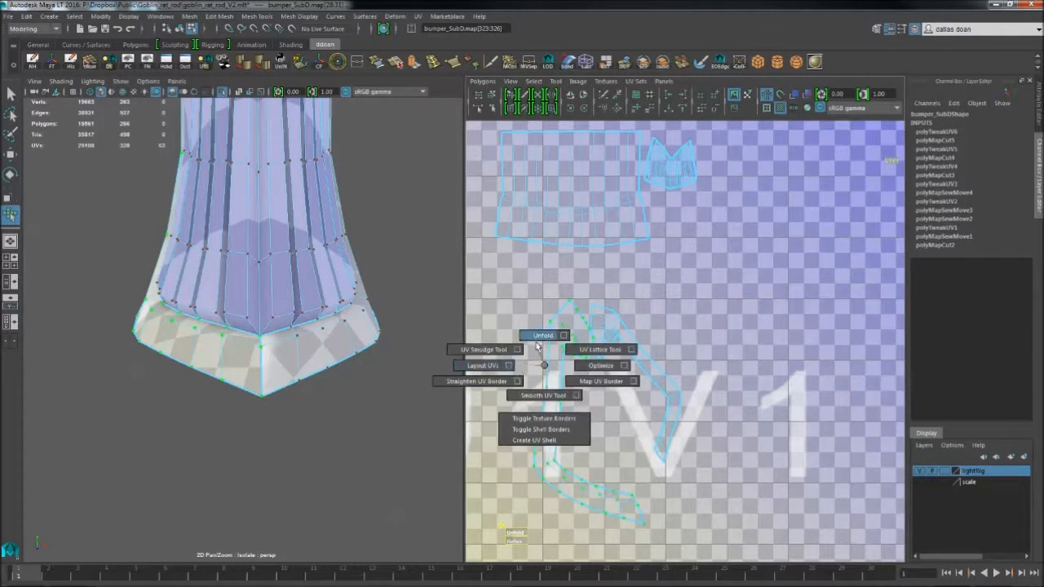
# Step: Select the centre edges of the frame's upper cap and move and sew their UVs to join the halves
pyautogui.press('w')
pyautogui.keyDown('alt'); pyautogui.moveTo(341, 196); pyautogui.dragTo(307, 237); pyautogui.keyUp('alt')
pyautogui.moveTo(304, 229); pyautogui.dragTo(307, 214, button='right')
pyautogui.click(280, 214)
pyautogui.keyDown('alt'); pyautogui.moveTo(371, 241); pyautogui.dragTo(318, 306); pyautogui.keyUp('alt')
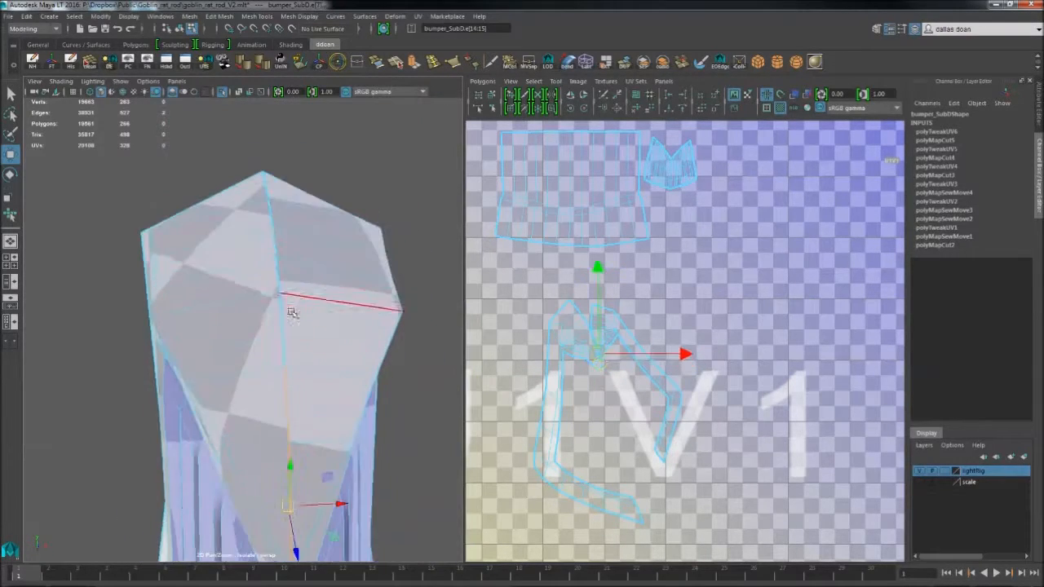
pyautogui.keyDown('shift'); pyautogui.moveTo(617, 268); pyautogui.dragTo(569, 260, button='right'); pyautogui.keyUp('shift')
pyautogui.keyDown('alt'); pyautogui.moveTo(317, 441); pyautogui.dragTo(273, 245); pyautogui.keyUp('alt')
pyautogui.click(243, 351)
pyautogui.keyDown('shift'); pyautogui.click(247, 378); pyautogui.keyUp('shift')
pyautogui.keyDown('shift'); pyautogui.moveTo(595, 305); pyautogui.dragTo(564, 276, button='right'); pyautogui.keyUp('shift')
pyautogui.keyDown('alt'); pyautogui.moveTo(326, 358); pyautogui.dragTo(334, 387); pyautogui.keyUp('alt')
# Step: Select the UVs of the joined frame and unfold them into one even shell
pyautogui.moveTo(606, 408); pyautogui.dragTo(644, 408, button='right')
pyautogui.moveTo(489, 281); pyautogui.dragTo(706, 542)
pyautogui.keyDown('shift'); pyautogui.moveTo(629, 367); pyautogui.dragTo(635, 377, button='right'); pyautogui.keyUp('shift')
pyautogui.keyDown('alt'); pyautogui.moveTo(424, 354); pyautogui.dragTo(368, 358, button='right'); pyautogui.keyUp('alt')
pyautogui.keyDown('alt'); pyautogui.moveTo(368, 359); pyautogui.dragTo(363, 440); pyautogui.keyUp('alt')
pyautogui.keyDown('shift'); pyautogui.moveTo(596, 428); pyautogui.dragTo(594, 462, button='right'); pyautogui.keyUp('shift')
pyautogui.moveTo(534, 532); pyautogui.dragTo(535, 531)
pyautogui.keyDown('alt'); pyautogui.moveTo(391, 501); pyautogui.dragTo(342, 504); pyautogui.keyUp('alt')
pyautogui.keyDown('shift'); pyautogui.moveTo(587, 408); pyautogui.dragTo(596, 416, button='right'); pyautogui.keyUp('shift')
# Step: Scale the unfolded frame shell and move it up the tile
pyautogui.keyDown('alt'); pyautogui.moveTo(342, 489); pyautogui.dragTo(407, 489); pyautogui.keyUp('alt')
pyautogui.press('r')
pyautogui.moveTo(571, 464); pyautogui.dragTo(688, 463)
pyautogui.press('w')
pyautogui.moveTo(570, 463); pyautogui.dragTo(569, 404)
pyautogui.keyDown('alt'); pyautogui.moveTo(174, 338); pyautogui.dragTo(204, 310); pyautogui.keyUp('alt')
pyautogui.keyDown('alt'); pyautogui.moveTo(204, 309); pyautogui.dragTo(286, 244, button='right'); pyautogui.keyUp('alt')
pyautogui.click(302, 234)
pyautogui.keyDown('alt'); pyautogui.moveTo(302, 236); pyautogui.dragTo(412, 244); pyautogui.keyUp('alt')
pyautogui.keyDown('shift'); pyautogui.click(240, 252); pyautogui.keyUp('shift')
pyautogui.keyDown('shift'); pyautogui.moveTo(591, 314); pyautogui.dragTo(623, 290, button='right'); pyautogui.keyUp('shift')
pyautogui.moveTo(277, 269)
pyautogui.keyDown('alt'); pyautogui.mouseDown()
pyautogui.moveTo(265, 265)
pyautogui.moveTo(306, 273)
pyautogui.moveTo(275, 255)
pyautogui.mouseUp(); pyautogui.keyUp('alt')
pyautogui.hotkey('ctrl', 'z')
# Step: Select the edges around the first slot in the upper cap and cut their UVs
pyautogui.keyDown('alt'); pyautogui.moveTo(274, 256); pyautogui.dragTo(326, 252, button='right'); pyautogui.keyUp('alt')
pyautogui.click(233, 233)
pyautogui.keyDown('alt'); pyautogui.moveTo(286, 261); pyautogui.dragTo(291, 251); pyautogui.keyUp('alt')
pyautogui.click(250, 228)
pyautogui.keyDown('shift'); pyautogui.click(318, 299); pyautogui.keyUp('shift')
pyautogui.keyDown('alt'); pyautogui.moveTo(326, 301); pyautogui.dragTo(351, 319); pyautogui.keyUp('alt')
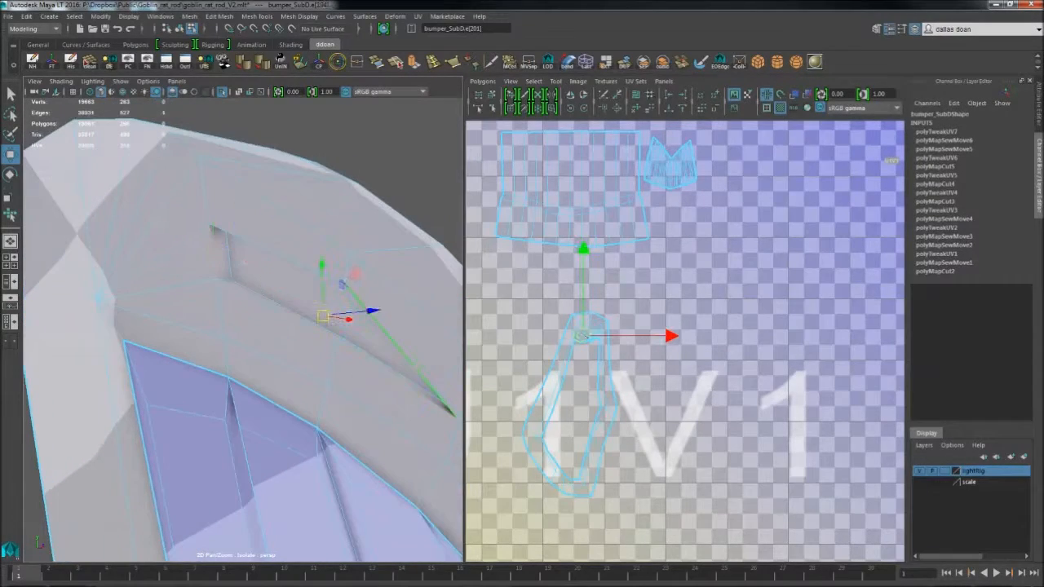
pyautogui.keyDown('shift'); pyautogui.moveTo(566, 308); pyautogui.dragTo(598, 284, button='right'); pyautogui.keyUp('shift')
# Step: Select the edges around the opposite slot in the upper cap and cut their UVs
pyautogui.keyDown('alt'); pyautogui.moveTo(416, 285); pyautogui.dragTo(326, 282); pyautogui.keyUp('alt')
pyautogui.click(335, 293)
pyautogui.keyDown('shift'); pyautogui.click(262, 346); pyautogui.keyUp('shift')
pyautogui.keyDown('alt'); pyautogui.moveTo(262, 346); pyautogui.dragTo(243, 359); pyautogui.keyUp('alt')
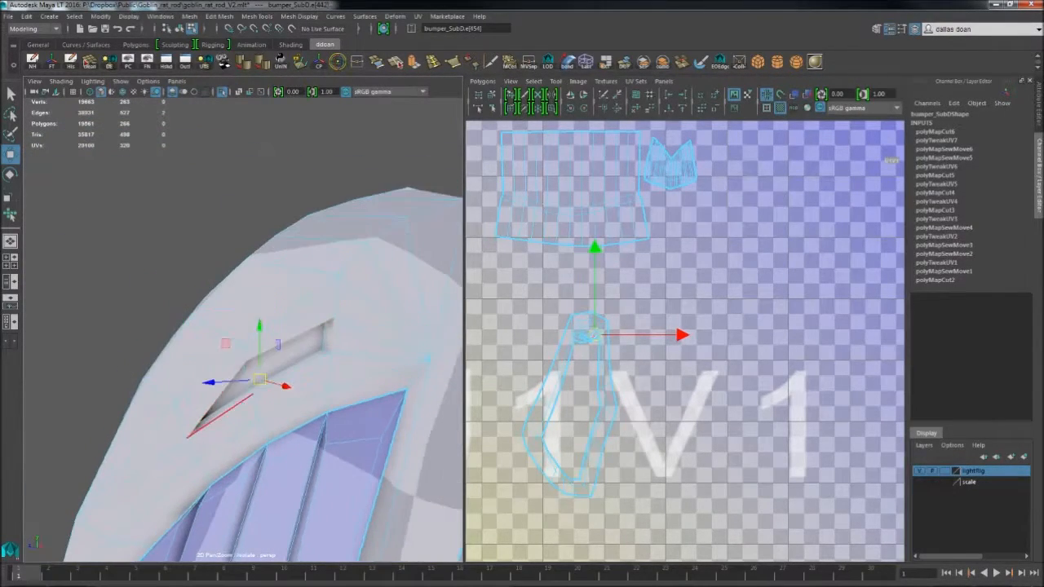
pyautogui.keyDown('shift'); pyautogui.moveTo(519, 357); pyautogui.dragTo(552, 333, button='right'); pyautogui.keyUp('shift')
# Step: Convert the bumper frame's faces to UVs and unfold its shell without the slot interiors
pyautogui.keyDown('alt'); pyautogui.moveTo(269, 326); pyautogui.dragTo(343, 314); pyautogui.keyUp('alt')
pyautogui.moveTo(207, 302); pyautogui.dragTo(207, 333, button='right')
pyautogui.doubleClick(212, 310)
pyautogui.keyDown('ctrl'); pyautogui.moveTo(696, 494); pyautogui.dragTo(733, 494, button='right'); pyautogui.keyUp('ctrl')
pyautogui.keyDown('shift'); pyautogui.moveTo(598, 315); pyautogui.dragTo(598, 317, button='right'); pyautogui.keyUp('shift')
pyautogui.keyDown('alt'); pyautogui.moveTo(644, 367); pyautogui.dragTo(725, 365, button='middle'); pyautogui.keyUp('alt')
pyautogui.keyDown('alt'); pyautogui.moveTo(632, 358); pyautogui.dragTo(669, 401, button='right'); pyautogui.keyUp('alt')
pyautogui.keyDown('alt'); pyautogui.moveTo(327, 383); pyautogui.dragTo(277, 375, button='right'); pyautogui.keyUp('alt')
pyautogui.keyDown('alt'); pyautogui.moveTo(278, 375); pyautogui.dragTo(232, 391); pyautogui.keyUp('alt')
pyautogui.keyDown('alt'); pyautogui.moveTo(233, 391); pyautogui.dragTo(196, 383, button='right'); pyautogui.keyUp('alt')
pyautogui.keyDown('shift'); pyautogui.moveTo(610, 340); pyautogui.dragTo(598, 372, button='right'); pyautogui.keyUp('shift')
pyautogui.press('w')
# Step: Move the frame shell into the upper part of the tile, just below and beside the ribbed panel shell
pyautogui.keyDown('alt'); pyautogui.moveTo(645, 317); pyautogui.dragTo(551, 401, button='right'); pyautogui.keyUp('alt')
pyautogui.keyDown('alt'); pyautogui.moveTo(551, 400); pyautogui.dragTo(522, 429, button='middle'); pyautogui.keyUp('alt')
pyautogui.keyDown('alt'); pyautogui.moveTo(521, 429); pyautogui.dragTo(503, 444, button='right'); pyautogui.keyUp('alt')
pyautogui.press('r')
pyautogui.press('w')
pyautogui.moveTo(656, 376); pyautogui.dragTo(731, 305)
# Step: Select the faces inside the cap's slots and convert them to UVs
pyautogui.keyDown('alt'); pyautogui.moveTo(175, 301); pyautogui.dragTo(244, 281, button='right'); pyautogui.keyUp('alt')
pyautogui.moveTo(216, 268); pyautogui.dragTo(216, 299, button='right')
pyautogui.keyDown('alt'); pyautogui.moveTo(305, 373); pyautogui.dragTo(196, 383); pyautogui.keyUp('alt')
pyautogui.keyDown('ctrl'); pyautogui.moveTo(660, 333); pyautogui.dragTo(692, 339, button='right'); pyautogui.keyUp('ctrl')
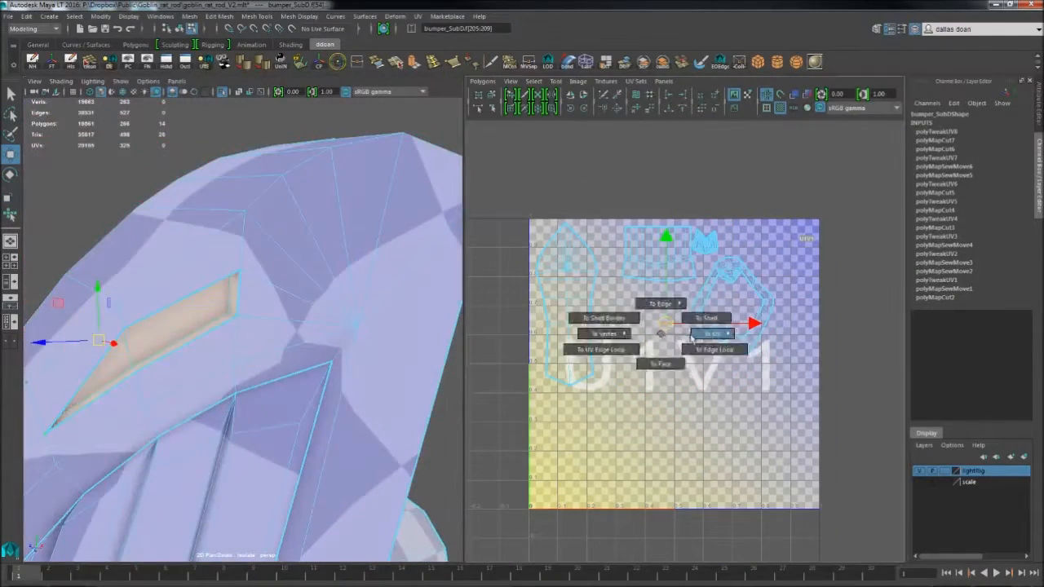
pyautogui.keyDown('alt'); pyautogui.moveTo(648, 378); pyautogui.dragTo(606, 315, button='right'); pyautogui.keyUp('alt')
# Step: Cut the inner corner edges of the first slot and convert the slot interior to UVs
pyautogui.keyDown('alt'); pyautogui.moveTo(275, 358); pyautogui.dragTo(272, 312); pyautogui.keyUp('alt')
pyautogui.keyDown('alt'); pyautogui.moveTo(273, 312); pyautogui.dragTo(302, 285, button='right'); pyautogui.keyUp('alt')
pyautogui.moveTo(272, 277); pyautogui.dragTo(273, 249, button='right')
pyautogui.keyDown('alt'); pyautogui.moveTo(273, 253); pyautogui.dragTo(280, 314); pyautogui.keyUp('alt')
pyautogui.click(281, 327)
pyautogui.keyDown('shift'); pyautogui.click(271, 406); pyautogui.keyUp('shift')
pyautogui.keyDown('alt'); pyautogui.moveTo(272, 406); pyautogui.dragTo(304, 393); pyautogui.keyUp('alt')
pyautogui.keyDown('alt'); pyautogui.moveTo(304, 394); pyautogui.dragTo(278, 412, button='right'); pyautogui.keyUp('alt')
pyautogui.click(699, 386)
pyautogui.hotkey('ctrl', 'z')
pyautogui.keyDown('ctrl'); pyautogui.moveTo(611, 356); pyautogui.dragTo(756, 357, button='right'); pyautogui.keyUp('ctrl')
# Step: Scale up and unfold the first slot's interior shell and move it to an empty spot below the frame
pyautogui.press('r')
pyautogui.moveTo(604, 362); pyautogui.dragTo(649, 362)
pyautogui.press('w')
pyautogui.keyDown('shift'); pyautogui.moveTo(658, 345); pyautogui.dragTo(659, 313, button='right'); pyautogui.keyUp('shift')
pyautogui.keyDown('alt'); pyautogui.moveTo(652, 326); pyautogui.dragTo(592, 406, button='right'); pyautogui.keyUp('alt')
pyautogui.moveTo(629, 371); pyautogui.dragTo(670, 360)
# Step: Locate the second slot's interior shell, select its inner corner edges, and cut their UVs
pyautogui.moveTo(545, 363); pyautogui.dragTo(528, 389)
pyautogui.press('f')
pyautogui.keyDown('alt'); pyautogui.moveTo(279, 351); pyautogui.dragTo(400, 372); pyautogui.keyUp('alt')
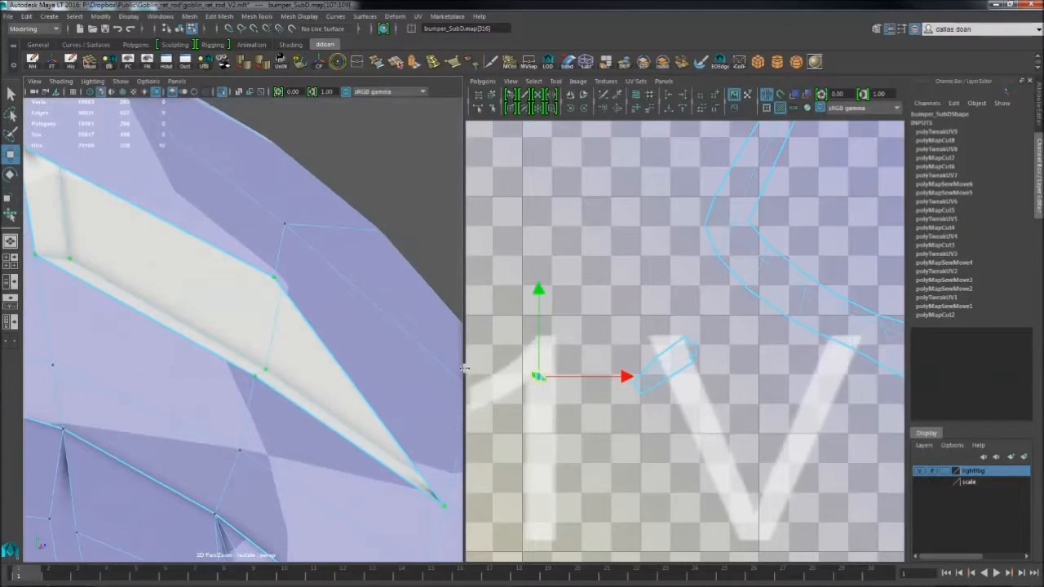
pyautogui.keyDown('alt'); pyautogui.moveTo(131, 196); pyautogui.dragTo(228, 359, button='middle'); pyautogui.keyUp('alt')
pyautogui.moveTo(216, 383); pyautogui.dragTo(214, 354, button='right')
pyautogui.click(203, 391)
pyautogui.moveTo(214, 375)
pyautogui.keyDown('alt'); pyautogui.mouseDown()
pyautogui.moveTo(240, 394)
pyautogui.moveTo(186, 425)
pyautogui.moveTo(228, 367)
pyautogui.mouseUp(); pyautogui.keyUp('alt')
pyautogui.keyDown('shift'); pyautogui.click(202, 440); pyautogui.keyUp('shift')
pyautogui.keyDown('shift'); pyautogui.click(203, 342); pyautogui.keyUp('shift')
pyautogui.keyDown('shift'); pyautogui.moveTo(610, 348); pyautogui.dragTo(665, 348, button='right'); pyautogui.keyUp('shift')
pyautogui.keyDown('alt'); pyautogui.moveTo(195, 334); pyautogui.dragTo(232, 350); pyautogui.keyUp('alt')
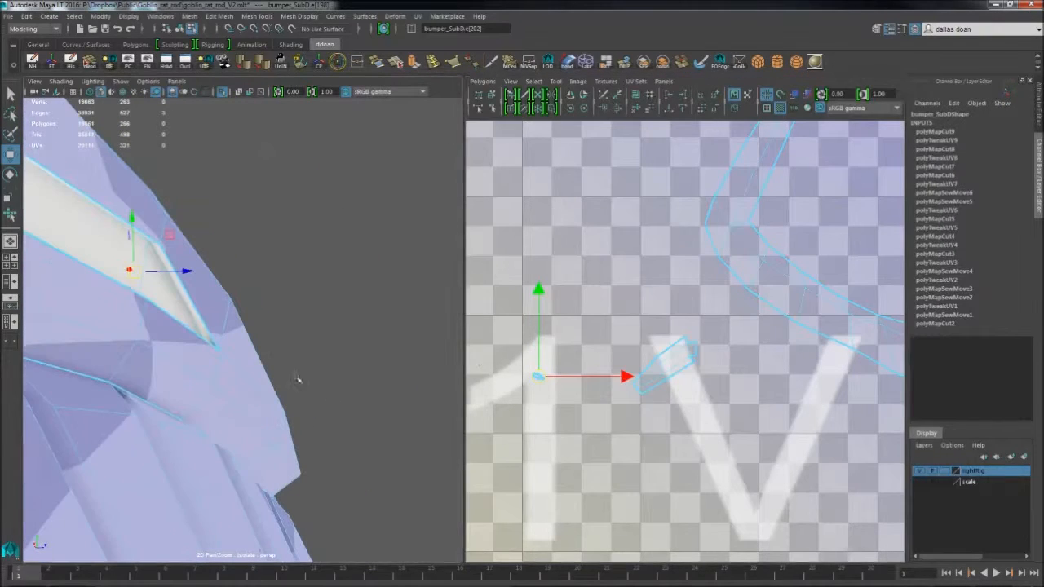
# Step: Unfold the second slot's interior UVs and place the shell beside the first slot's shell
pyautogui.moveTo(563, 363); pyautogui.dragTo(599, 364, button='right')
pyautogui.keyDown('alt'); pyautogui.moveTo(562, 364); pyautogui.dragTo(545, 375, button='middle'); pyautogui.keyUp('alt')
pyautogui.moveTo(537, 371); pyautogui.dragTo(507, 410)
pyautogui.keyDown('shift'); pyautogui.moveTo(518, 398); pyautogui.dragTo(526, 369, button='right'); pyautogui.keyUp('shift')
pyautogui.press('w')
pyautogui.moveTo(519, 389); pyautogui.dragTo(579, 381)
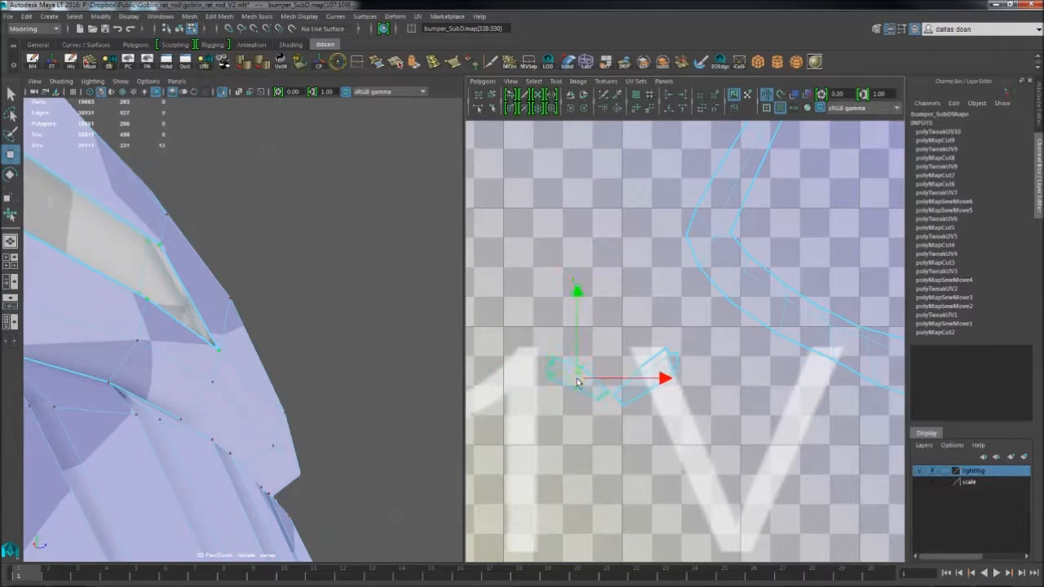
# Step: Delete the bumper's construction history and check the whole bumper and its UV layout
pyautogui.keyDown('alt'); pyautogui.moveTo(326, 351); pyautogui.dragTo(273, 306, button='right'); pyautogui.keyUp('alt')
pyautogui.keyDown('alt'); pyautogui.moveTo(273, 342); pyautogui.dragTo(155, 366); pyautogui.keyUp('alt')
pyautogui.hotkey('alt', 'shift', 'd')
pyautogui.keyDown('alt'); pyautogui.moveTo(587, 351); pyautogui.dragTo(481, 347, button='right'); pyautogui.keyUp('alt')
pyautogui.keyDown('alt'); pyautogui.moveTo(641, 301); pyautogui.dragTo(717, 297, button='right'); pyautogui.keyUp('alt')
pyautogui.keyDown('alt'); pyautogui.moveTo(734, 285); pyautogui.dragTo(668, 319, button='middle'); pyautogui.keyUp('alt')
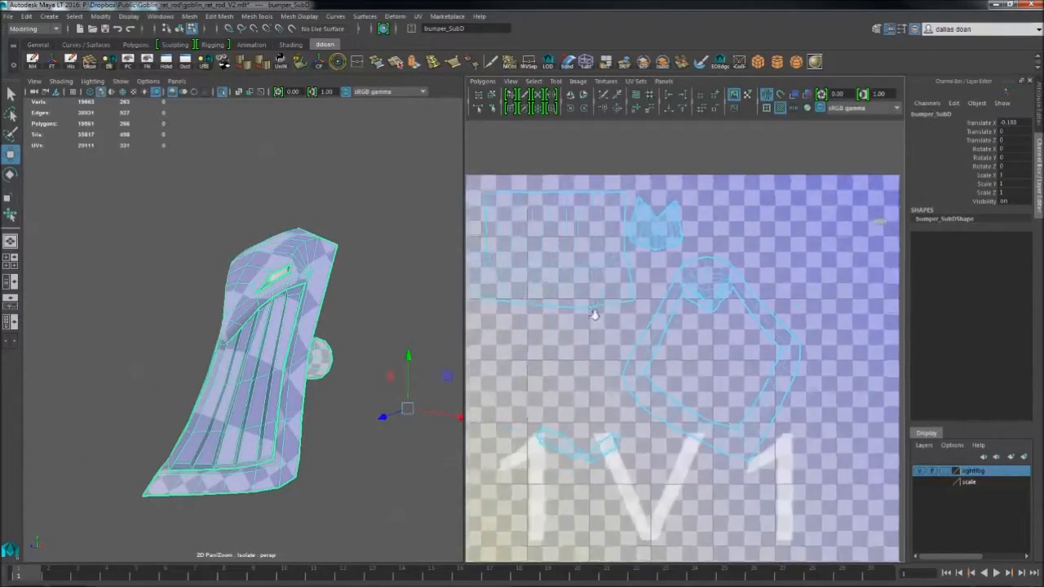
# Step: Convert the whole bumper selection to UVs and lay out all its shells across the 0–1 UV space
pyautogui.keyDown('alt'); pyautogui.moveTo(244, 351); pyautogui.dragTo(314, 354); pyautogui.keyUp('alt')
pyautogui.keyDown('alt'); pyautogui.moveTo(562, 326); pyautogui.dragTo(636, 323, button='middle'); pyautogui.keyUp('alt')
pyautogui.keyDown('alt'); pyautogui.moveTo(635, 323); pyautogui.dragTo(588, 326, button='right'); pyautogui.keyUp('alt')
pyautogui.hotkey('ctrl', 'F12')
pyautogui.keyDown('alt'); pyautogui.moveTo(225, 383); pyautogui.dragTo(292, 391); pyautogui.keyUp('alt')
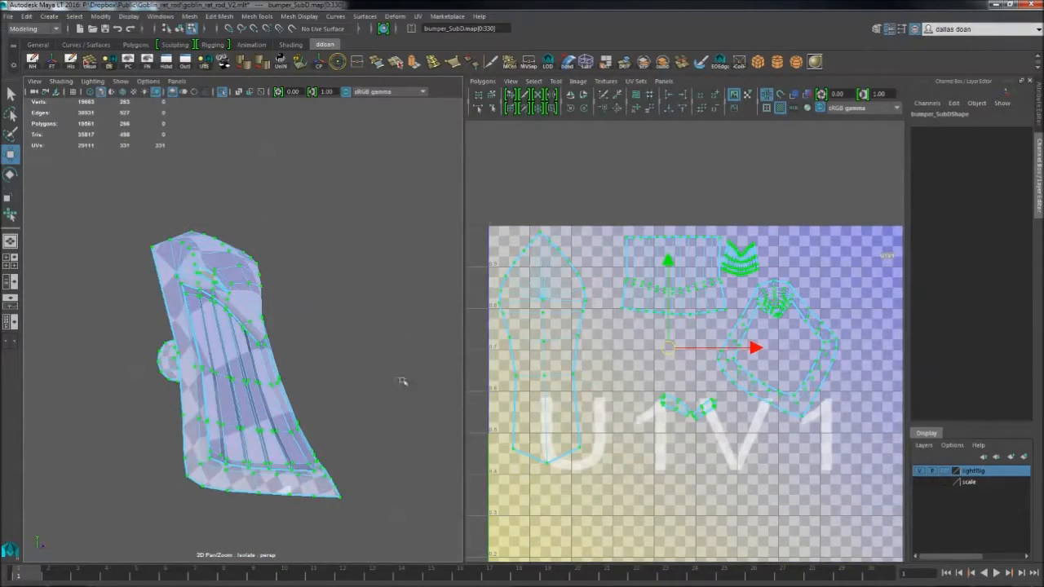
pyautogui.keyDown('alt'); pyautogui.moveTo(530, 326); pyautogui.dragTo(559, 318, button='middle'); pyautogui.keyUp('alt')
pyautogui.click(483, 82)
pyautogui.click(584, 348)
pyautogui.click(265, 389)
pyautogui.click(347, 390)
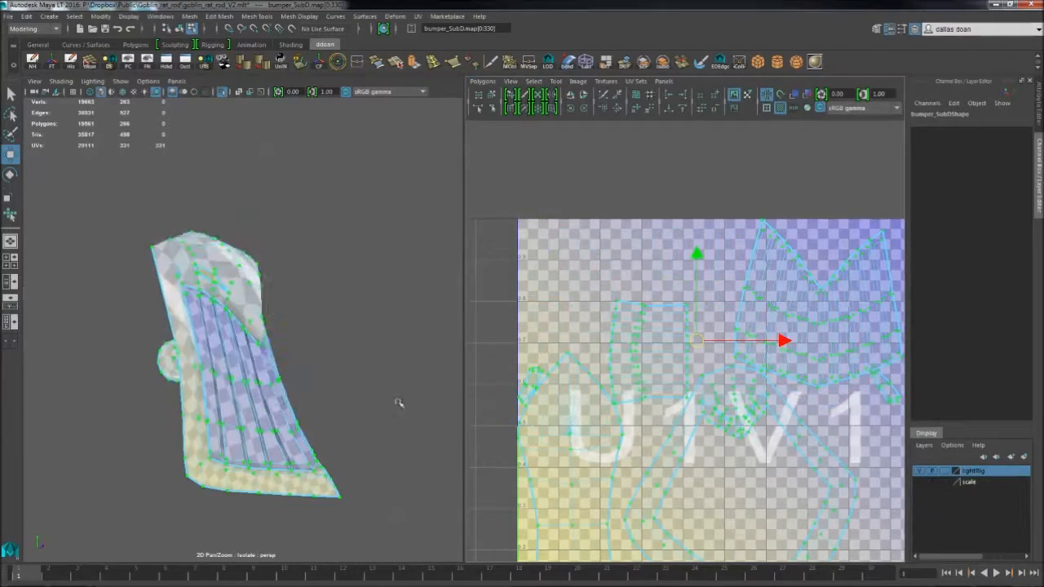
# Step: Check the bumper's packed UV layout, return it to object selection, and end isolation to show the whole hot rod
pyautogui.keyDown('alt'); pyautogui.moveTo(399, 403); pyautogui.dragTo(397, 358, button='middle'); pyautogui.keyUp('alt')
pyautogui.keyDown('alt'); pyautogui.moveTo(570, 367); pyautogui.dragTo(572, 311, button='middle'); pyautogui.keyUp('alt')
pyautogui.keyDown('alt'); pyautogui.moveTo(267, 376); pyautogui.dragTo(330, 371); pyautogui.keyUp('alt')
pyautogui.keyDown('alt'); pyautogui.moveTo(624, 417); pyautogui.dragTo(574, 393, button='middle'); pyautogui.keyUp('alt')
pyautogui.keyDown('alt'); pyautogui.moveTo(285, 330); pyautogui.dragTo(355, 328); pyautogui.keyUp('alt')
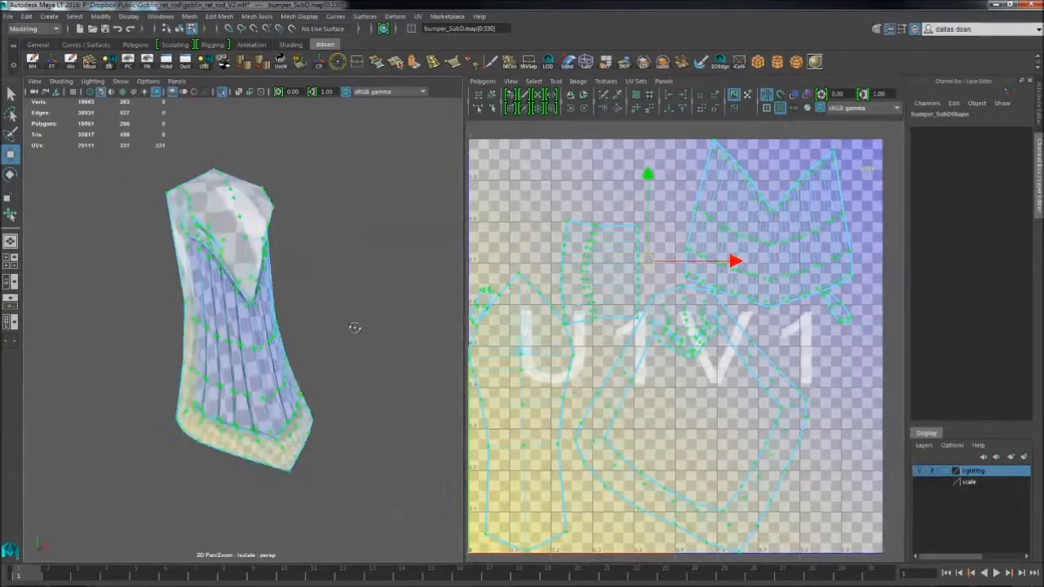
pyautogui.keyDown('alt'); pyautogui.moveTo(294, 353); pyautogui.dragTo(365, 346); pyautogui.keyUp('alt')
pyautogui.press('f')
pyautogui.moveTo(261, 245); pyautogui.dragTo(262, 311, button='right')
pyautogui.hotkey('ctrl', '1')
pyautogui.keyDown('alt'); pyautogui.moveTo(342, 269); pyautogui.dragTo(259, 261); pyautogui.keyUp('alt')
pyautogui.click(384, 159)
pyautogui.moveTo(260, 261); pyautogui.dragTo(298, 224, button='right')
pyautogui.keyDown('alt'); pyautogui.moveTo(326, 326); pyautogui.dragTo(257, 298, button='middle'); pyautogui.keyUp('alt')
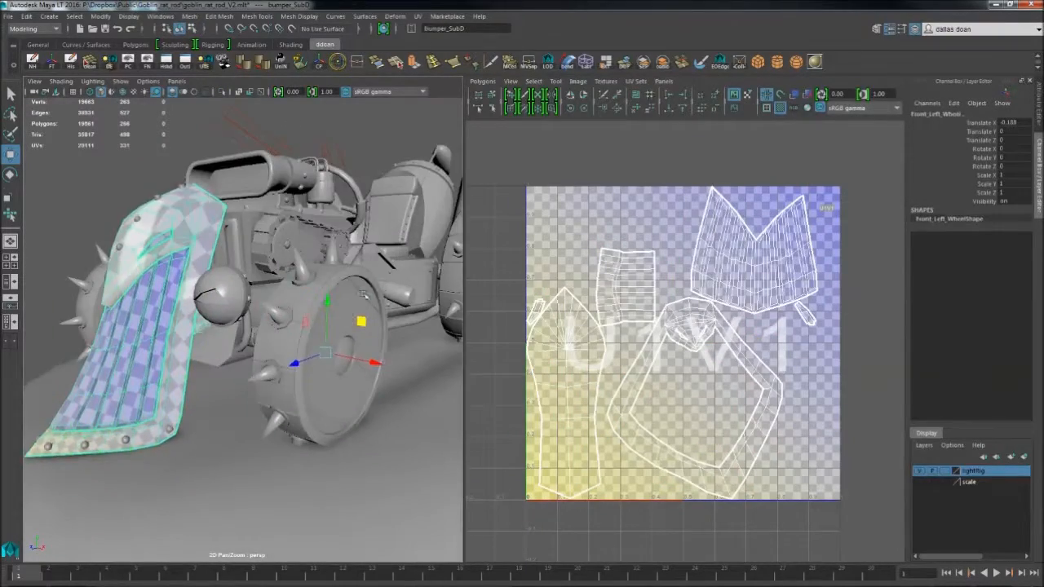
# Step: Select the bumper, the front left wheel and the rear left wheel together
pyautogui.keyDown('alt'); pyautogui.moveTo(318, 326); pyautogui.dragTo(236, 326, button='right'); pyautogui.keyUp('alt')
pyautogui.keyDown('shift'); pyautogui.click(255, 366); pyautogui.keyUp('shift')
pyautogui.keyDown('shift'); pyautogui.click(393, 294); pyautogui.keyUp('shift')
pyautogui.click(163, 326)
pyautogui.click(241, 347)
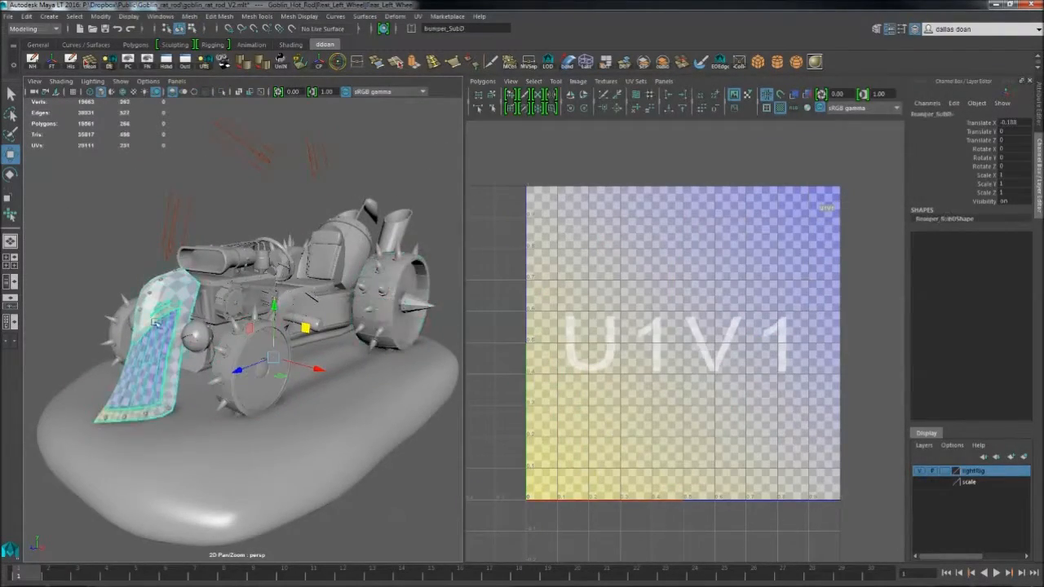
pyautogui.keyDown('alt'); pyautogui.moveTo(155, 324); pyautogui.dragTo(139, 326); pyautogui.keyUp('alt')
pyautogui.keyDown('shift'); pyautogui.click(244, 359); pyautogui.keyUp('shift')
pyautogui.keyDown('shift'); pyautogui.click(396, 297); pyautogui.keyUp('shift')
pyautogui.keyDown('alt'); pyautogui.moveTo(359, 302); pyautogui.dragTo(407, 304, button='right'); pyautogui.keyUp('alt')
pyautogui.keyDown('alt'); pyautogui.moveTo(408, 303); pyautogui.dragTo(387, 281); pyautogui.keyUp('alt')
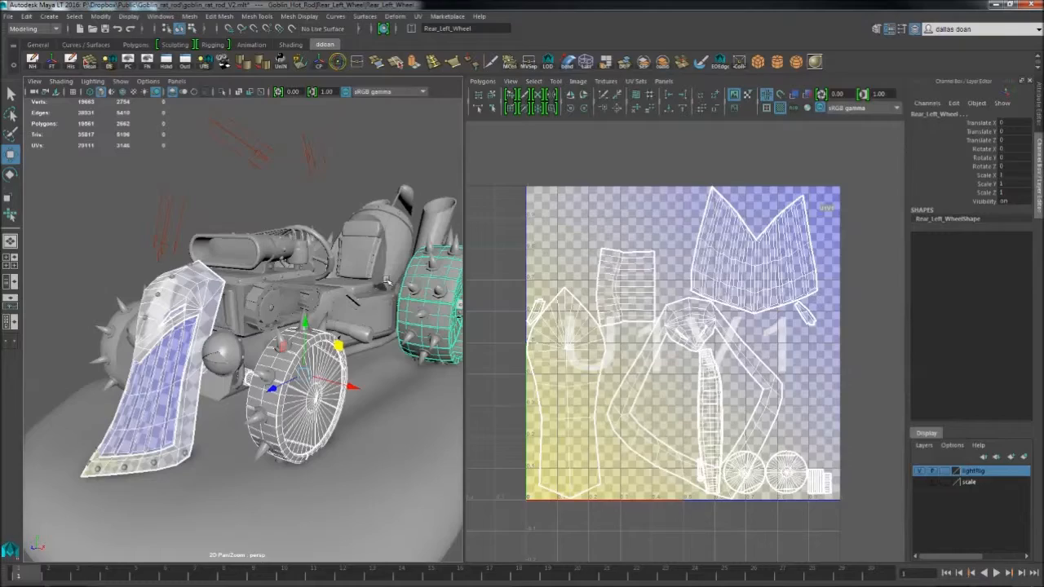
# Step: Hide the checker image and lay out the UVs of the bumper and both wheels together, non-overlapping with World prescale
pyautogui.click(779, 109)
pyautogui.keyDown('alt'); pyautogui.moveTo(367, 342); pyautogui.dragTo(297, 310); pyautogui.keyUp('alt')
pyautogui.keyDown('alt'); pyautogui.moveTo(298, 310); pyautogui.dragTo(240, 287, button='right'); pyautogui.keyUp('alt')
pyautogui.moveTo(552, 275); pyautogui.dragTo(603, 277, button='right')
pyautogui.click(482, 81)
pyautogui.click(581, 204)
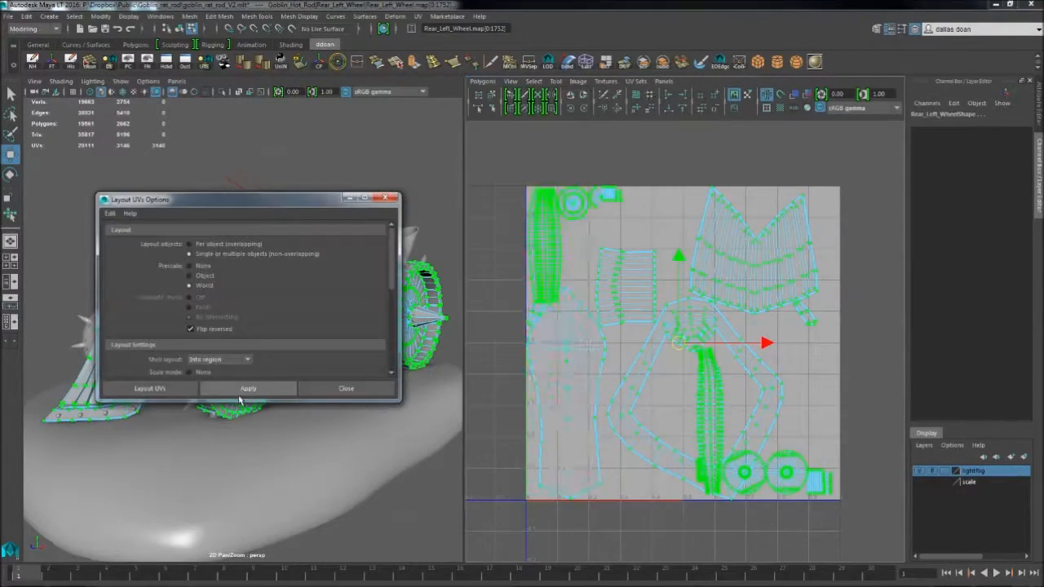
pyautogui.click(343, 391)
# Step: Examine the combined layout and the individual wheels' share of the UV space
pyautogui.keyDown('alt'); pyautogui.moveTo(326, 385); pyautogui.dragTo(289, 402); pyautogui.keyUp('alt')
pyautogui.keyDown('alt'); pyautogui.moveTo(289, 403); pyautogui.dragTo(327, 410, button='right'); pyautogui.keyUp('alt')
pyautogui.moveTo(326, 409)
pyautogui.keyDown('alt'); pyautogui.mouseDown()
pyautogui.moveTo(270, 403)
pyautogui.moveTo(326, 392)
pyautogui.mouseUp(); pyautogui.keyUp('alt')
pyautogui.click(780, 110)
pyautogui.click(781, 109)
pyautogui.keyDown('alt'); pyautogui.moveTo(343, 375); pyautogui.dragTo(318, 354, button='right'); pyautogui.keyUp('alt')
pyautogui.click(281, 383)
pyautogui.keyDown('alt'); pyautogui.moveTo(302, 375); pyautogui.dragTo(253, 379); pyautogui.keyUp('alt')
pyautogui.click(399, 318)
pyautogui.keyDown('alt'); pyautogui.moveTo(342, 367); pyautogui.dragTo(314, 375); pyautogui.keyUp('alt')
# Step: Export the front left wheel as an OBJ named Front_Left_Wheel_LP into the bakeAssets folder
pyautogui.click(245, 383)
pyautogui.keyDown('alt'); pyautogui.moveTo(245, 383); pyautogui.dragTo(302, 380, button='right'); pyautogui.keyUp('alt')
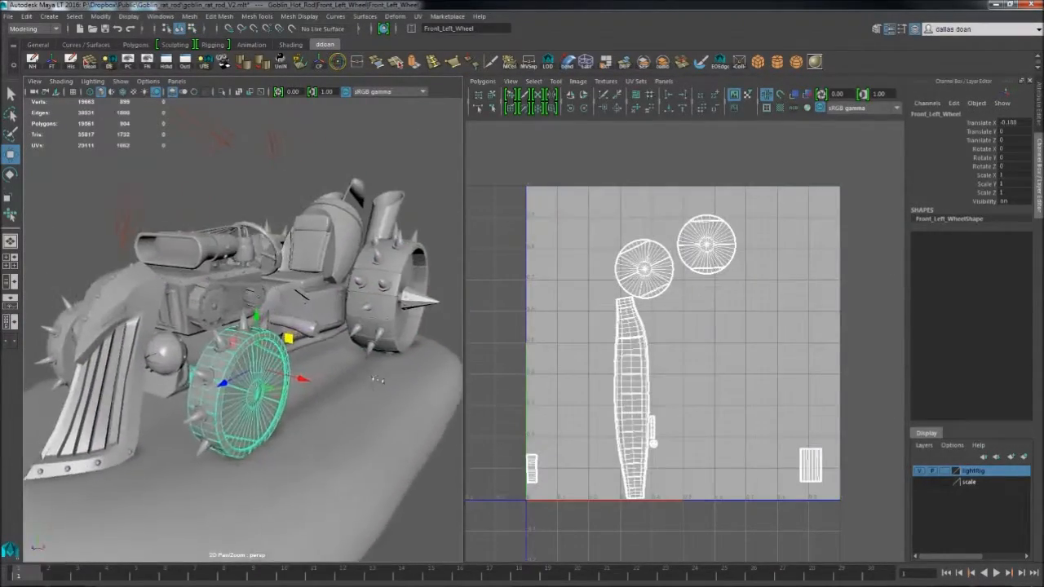
pyautogui.keyDown('alt'); pyautogui.moveTo(302, 379); pyautogui.dragTo(273, 371); pyautogui.keyUp('alt')
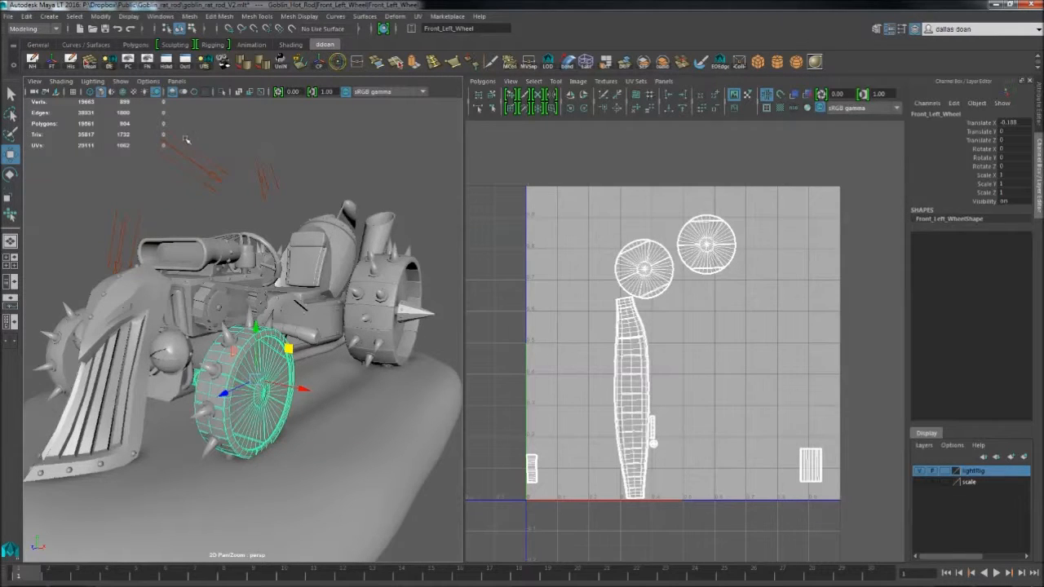
pyautogui.keyDown('alt'); pyautogui.moveTo(258, 375); pyautogui.dragTo(281, 372); pyautogui.keyUp('alt')
pyautogui.click(8, 16)
pyautogui.click(41, 139)
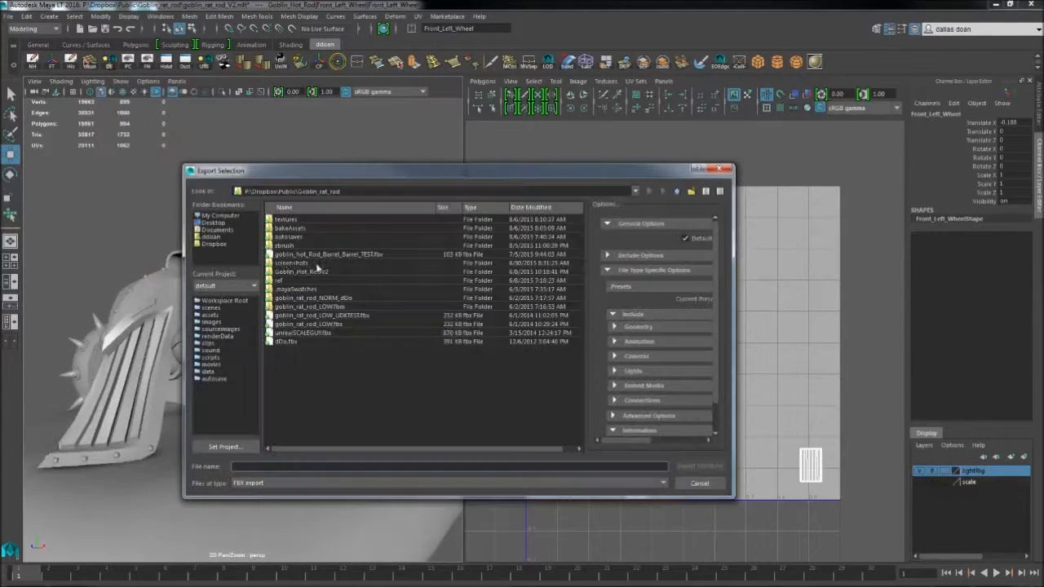
pyautogui.doubleClick(285, 228)
pyautogui.click(279, 482)
pyautogui.click(277, 504)
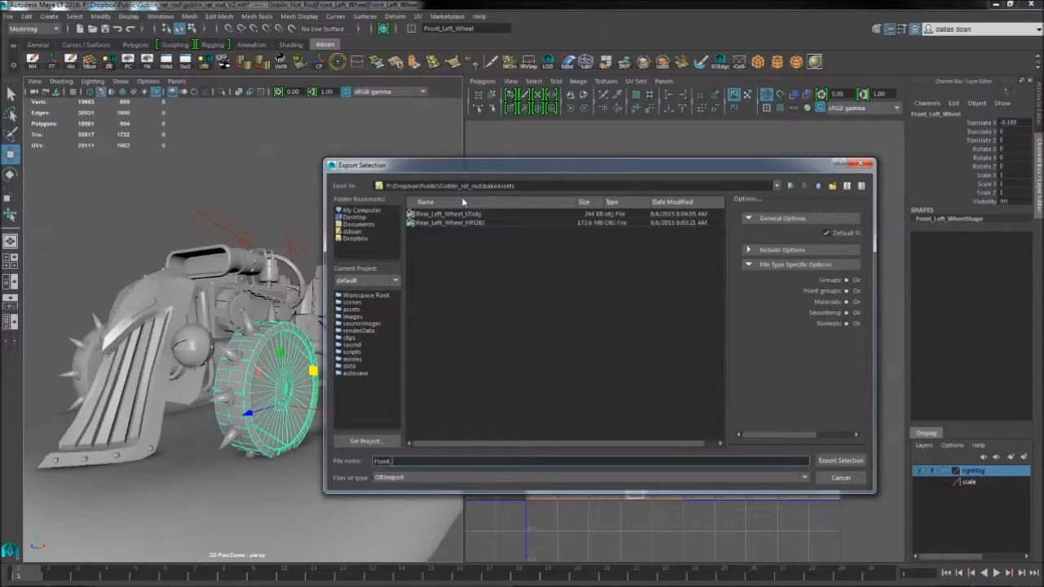
pyautogui.click(839, 461)
# Step: Find the bumper meshes inside the Bumper group in the Outliner and delete the redundant one
pyautogui.click(80, 271)
pyautogui.scroll(-3, 92, 286)
pyautogui.click(92, 293)
pyautogui.keyDown('alt'); pyautogui.moveTo(301, 358); pyautogui.dragTo(366, 294); pyautogui.keyUp('alt')
pyautogui.click(155, 315)
pyautogui.click(158, 324)
pyautogui.click(154, 314)
pyautogui.click(157, 324)
pyautogui.doubleClick(161, 325)
pyautogui.click(156, 316)
pyautogui.press('Delete')
# Step: Rename the remaining bumper_SubD mesh as bumper
pyautogui.doubleClick(154, 315)
pyautogui.click(170, 316)
pyautogui.press('BackSpace')
pyautogui.press('Return')
pyautogui.keyDown('alt'); pyautogui.moveTo(273, 350); pyautogui.dragTo(302, 397); pyautogui.keyUp('alt')
# Step: Export the bumper as an OBJ named Bumper_LP into bakeAssets and put the Outliner away
pyautogui.click(13, 17)
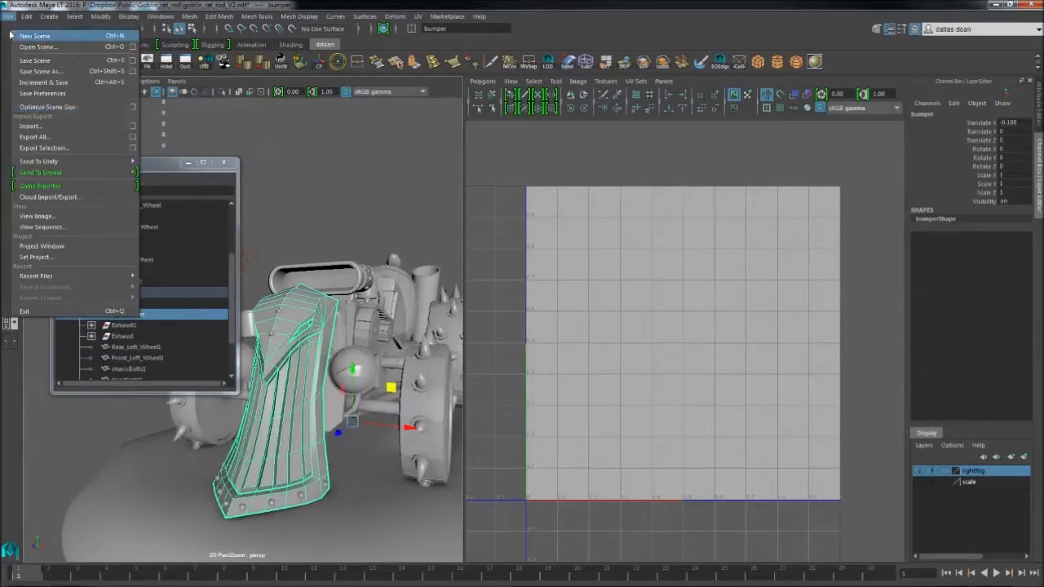
pyautogui.click(123, 169)
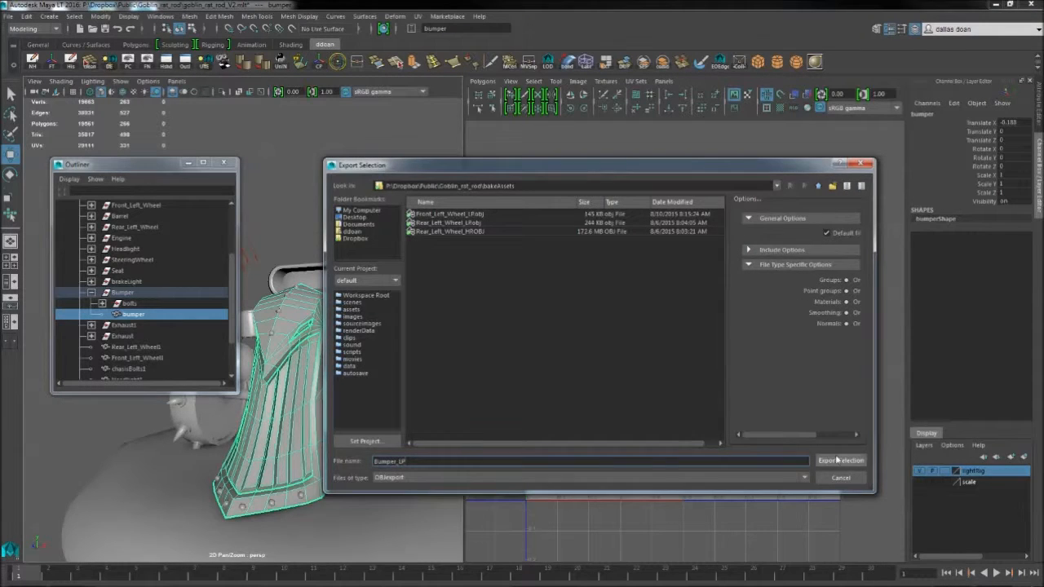
pyautogui.click(836, 460)
pyautogui.keyDown('alt'); pyautogui.moveTo(359, 407); pyautogui.dragTo(285, 414); pyautogui.keyUp('alt')
pyautogui.keyDown('alt'); pyautogui.moveTo(358, 424); pyautogui.dragTo(285, 414, button='right'); pyautogui.keyUp('alt')
pyautogui.keyDown('alt'); pyautogui.moveTo(285, 414); pyautogui.dragTo(357, 428); pyautogui.keyUp('alt')
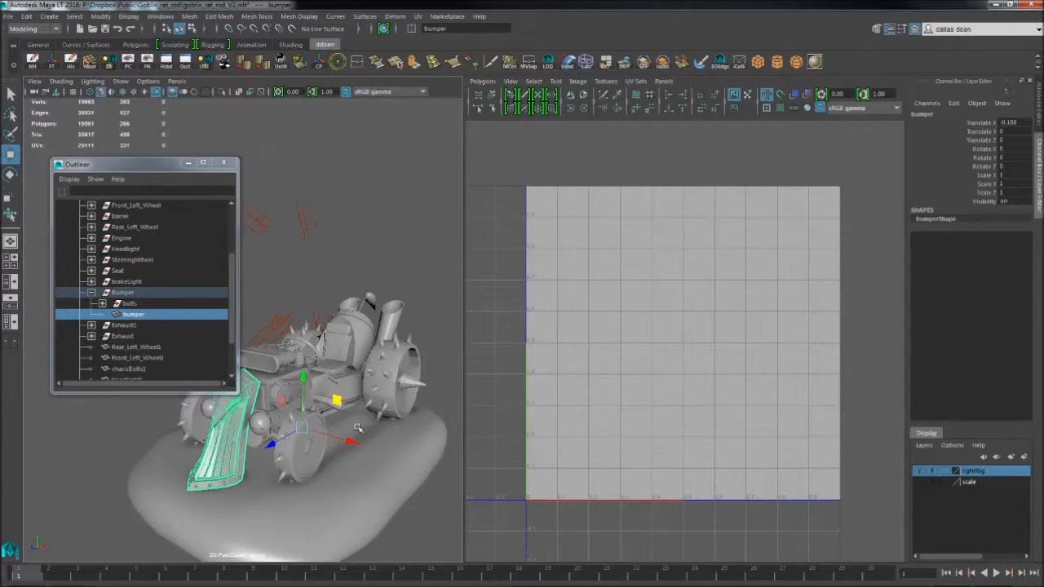
pyautogui.keyDown('alt'); pyautogui.moveTo(432, 276); pyautogui.dragTo(379, 265); pyautogui.keyUp('alt')
pyautogui.click(188, 163)
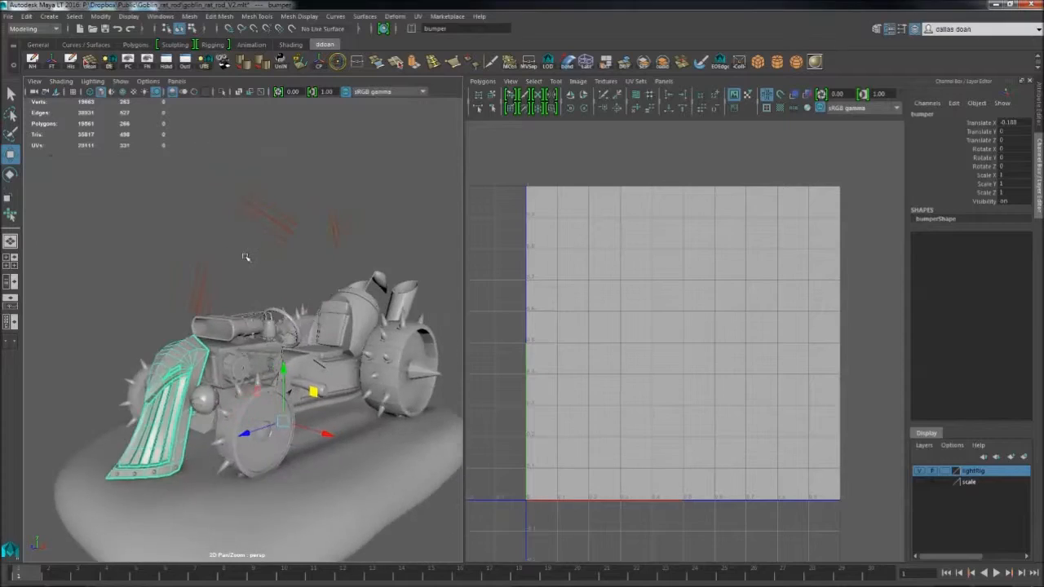
# Step: Turn on scene lighting and examine the whole hot rod and its parts from several angles
pyautogui.press('7')
pyautogui.keyDown('alt'); pyautogui.moveTo(244, 257); pyautogui.dragTo(327, 269, button='right'); pyautogui.keyUp('alt')
pyautogui.keyDown('alt'); pyautogui.moveTo(326, 269); pyautogui.dragTo(301, 261); pyautogui.keyUp('alt')
pyautogui.click(384, 327)
pyautogui.click(407, 179)
pyautogui.keyDown('alt'); pyautogui.moveTo(359, 269); pyautogui.dragTo(408, 281, button='right'); pyautogui.keyUp('alt')
pyautogui.click(321, 295)
pyautogui.click(408, 179)
pyautogui.moveTo(359, 269)
pyautogui.keyDown('alt'); pyautogui.mouseDown()
pyautogui.moveTo(391, 278)
pyautogui.moveTo(359, 314)
pyautogui.moveTo(350, 277)
pyautogui.mouseUp(); pyautogui.keyUp('alt')
pyautogui.click(148, 82)
pyautogui.click(368, 309)
pyautogui.click(408, 196)
pyautogui.press('7')
pyautogui.click(347, 342)
pyautogui.click(407, 196)
pyautogui.keyDown('alt'); pyautogui.moveTo(347, 347); pyautogui.dragTo(277, 339, button='right'); pyautogui.keyUp('alt')
pyautogui.keyDown('alt'); pyautogui.moveTo(277, 338); pyautogui.dragTo(260, 343); pyautogui.keyUp('alt')
pyautogui.keyDown('alt'); pyautogui.moveTo(260, 344); pyautogui.dragTo(285, 347, button='right'); pyautogui.keyUp('alt')
pyautogui.moveTo(285, 346)
pyautogui.keyDown('alt'); pyautogui.mouseDown()
pyautogui.moveTo(273, 355)
pyautogui.moveTo(298, 351)
pyautogui.mouseUp(); pyautogui.keyUp('alt')
# Step: Switch to ZBrush and browse for a tool to load in Dropbox > Public > Goblin_rat_rod
pyautogui.click(113, 408)
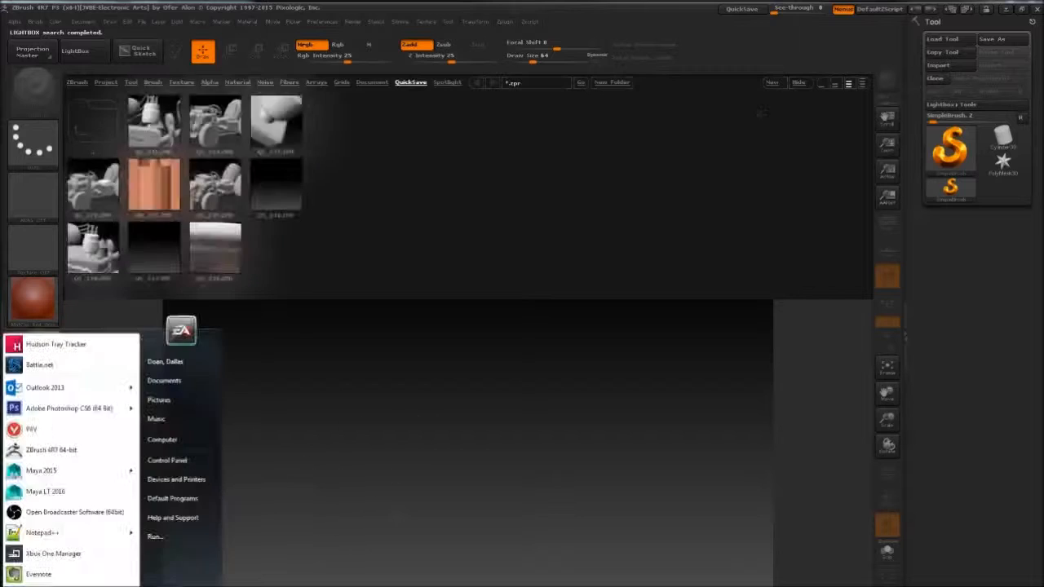
pyautogui.click(941, 38)
pyautogui.click(122, 170)
pyautogui.moveTo(170, 207); pyautogui.dragTo(170, 177)
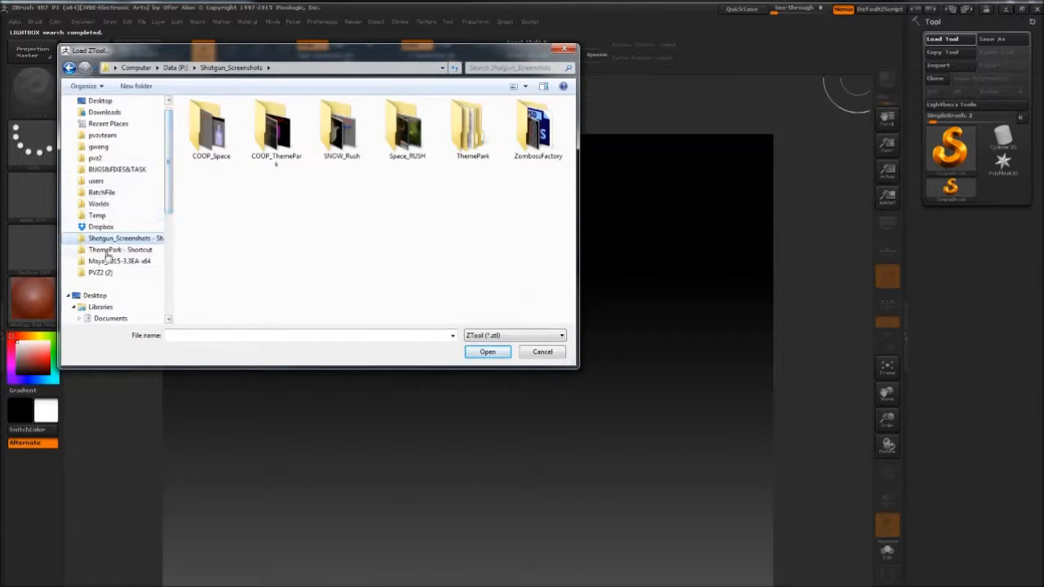
pyautogui.click(106, 272)
pyautogui.click(113, 261)
pyautogui.click(117, 240)
pyautogui.click(108, 227)
pyautogui.doubleClick(228, 145)
pyautogui.click(69, 67)
pyautogui.doubleClick(228, 150)
pyautogui.doubleClick(276, 194)
pyautogui.click(209, 153)
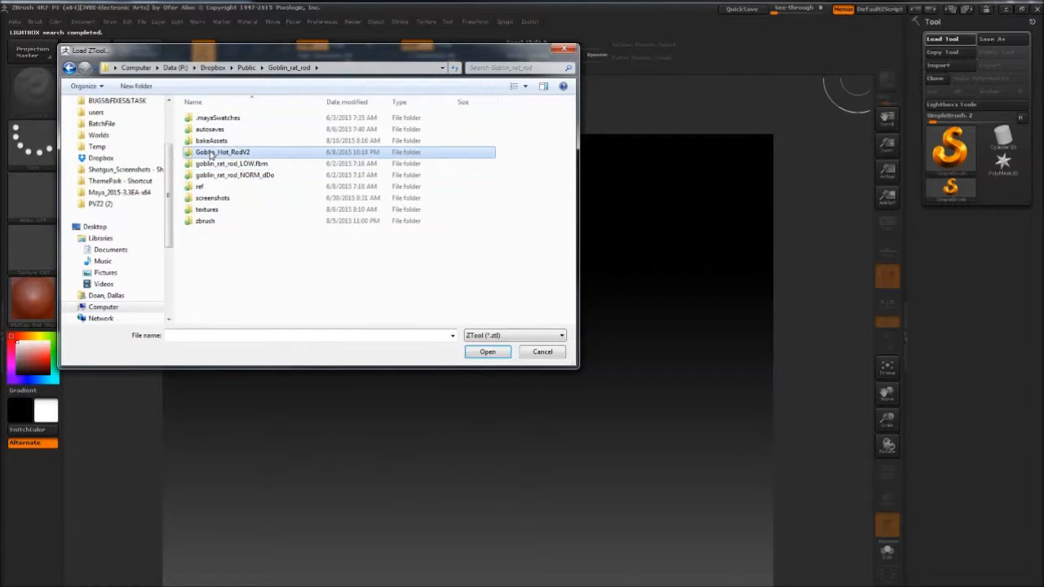
# Step: Load the hot rod tool from the zbrush folder, draw it on a cleared canvas in edit mode, and frame it
pyautogui.doubleClick(211, 221)
pyautogui.doubleClick(220, 126)
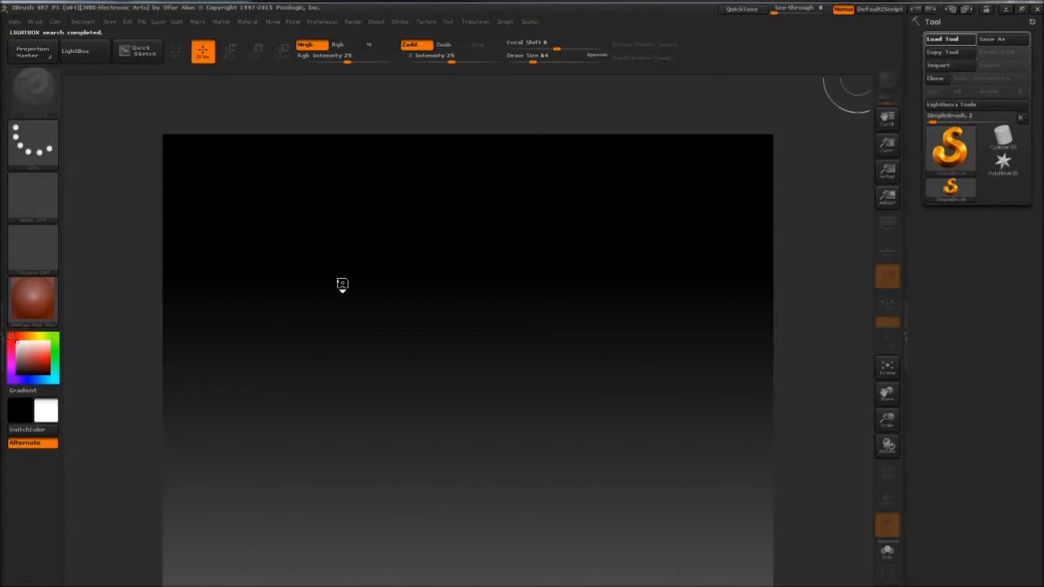
pyautogui.moveTo(574, 203); pyautogui.dragTo(620, 237)
pyautogui.hotkey('ctrl', 'n')
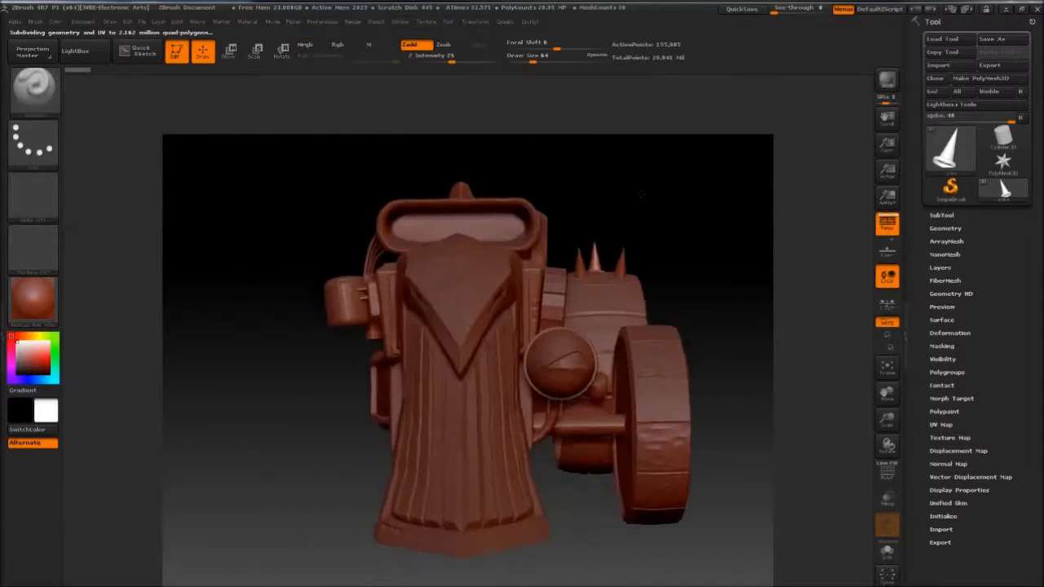
pyautogui.moveTo(489, 212)
pyautogui.mouseDown()
pyautogui.moveTo(658, 213)
pyautogui.moveTo(900, 122)
pyautogui.mouseUp()
pyautogui.press('f')
# Step: Make FrontBumper the active subtool and delete all the other subtools
pyautogui.click(941, 214)
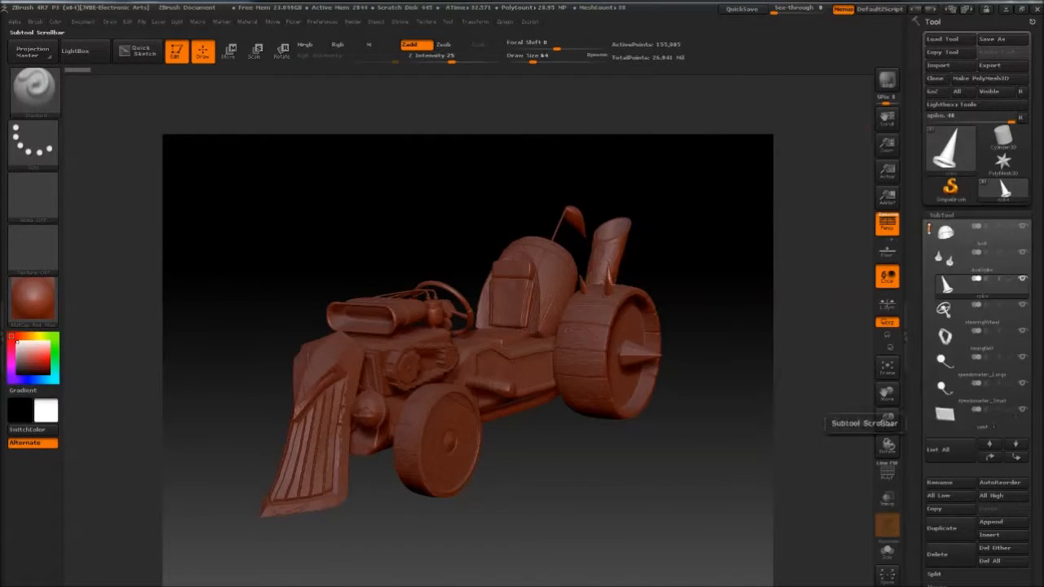
pyautogui.click(962, 314)
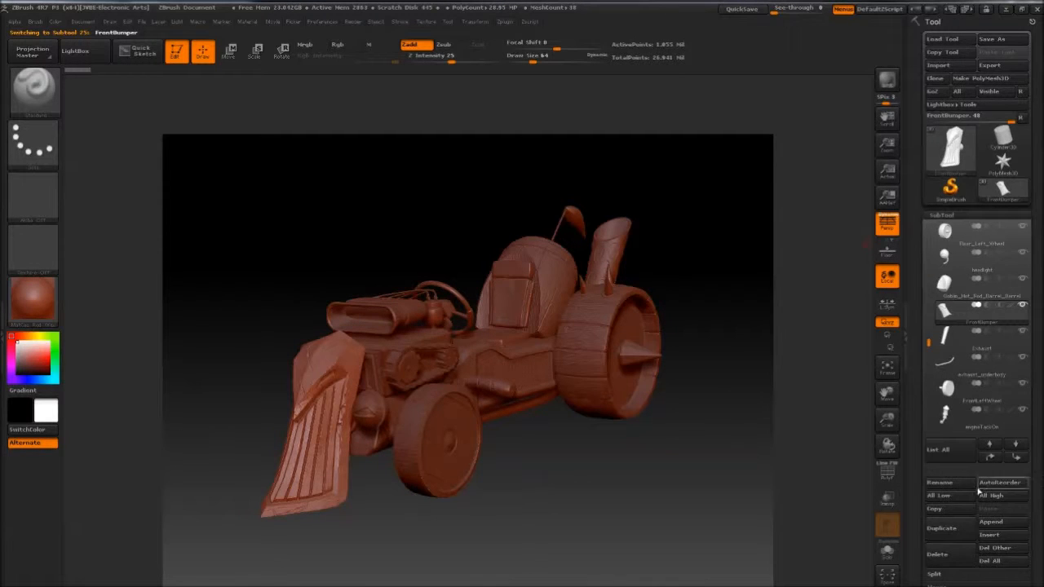
pyautogui.click(1001, 562)
pyautogui.click(823, 571)
# Step: Export the high-poly bumper as Bumper_HP.obj into the bakeAssets folder
pyautogui.click(989, 64)
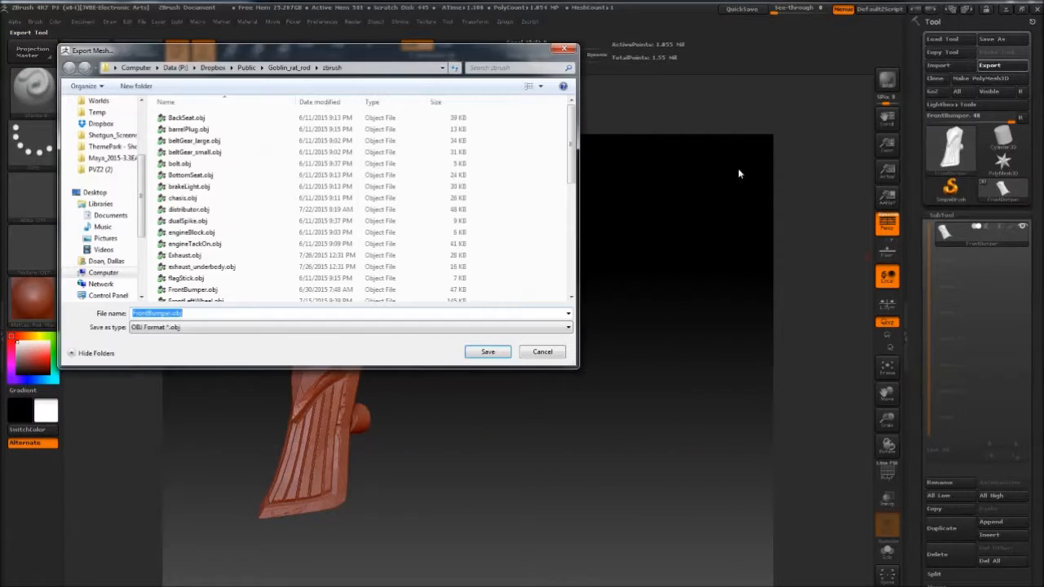
pyautogui.doubleClick(197, 141)
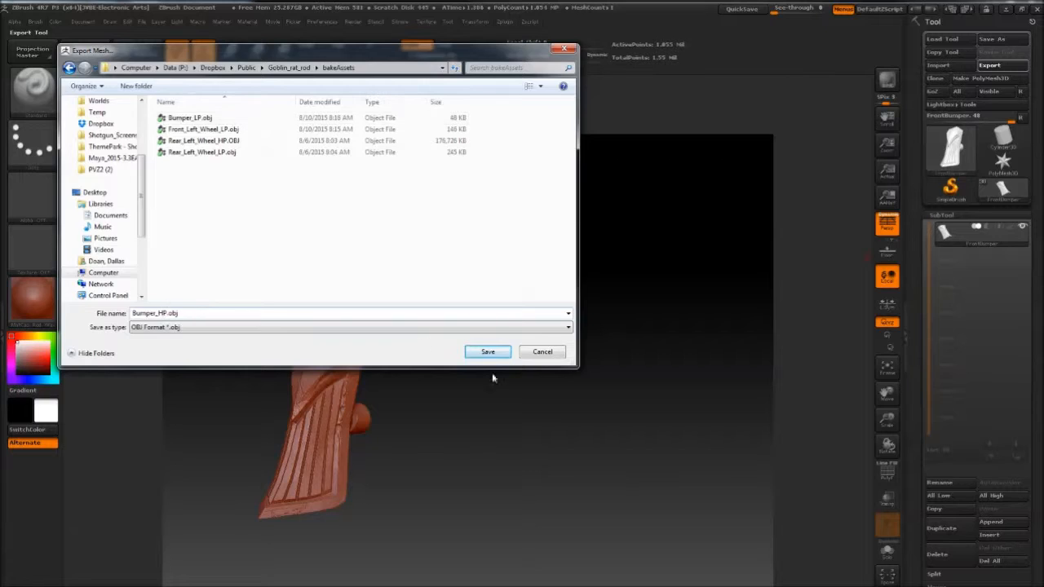
pyautogui.click(493, 351)
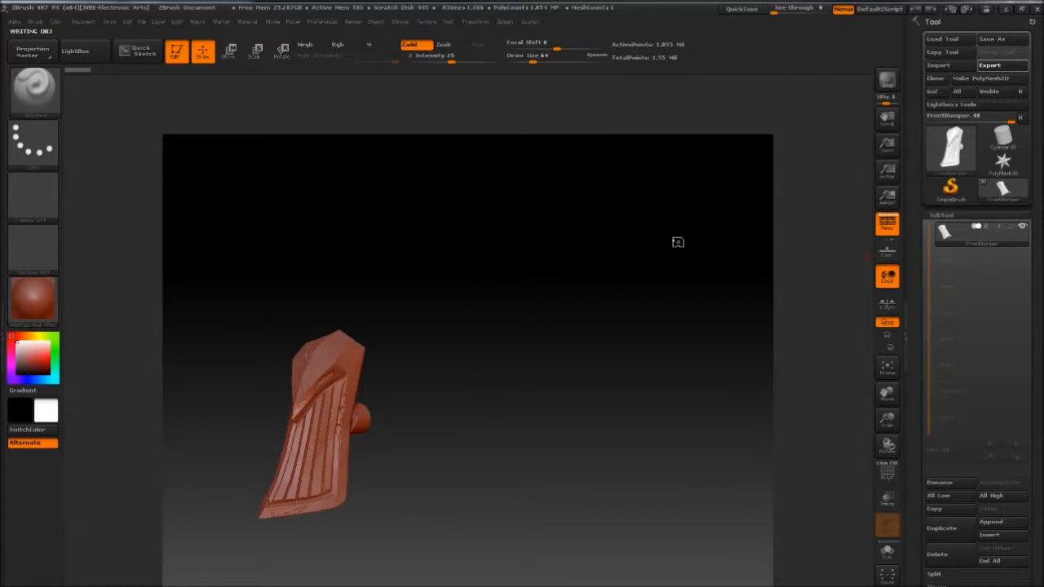
# Step: Reload the full hot rod tool and delete every subtool except FrontLeftWheel
pyautogui.click(942, 38)
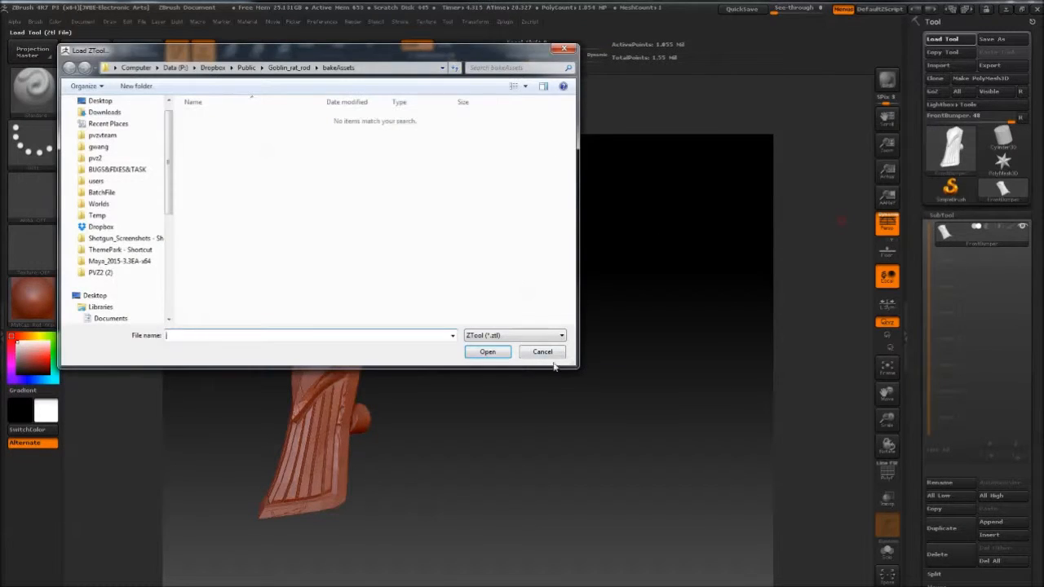
pyautogui.click(308, 66)
pyautogui.press('Escape')
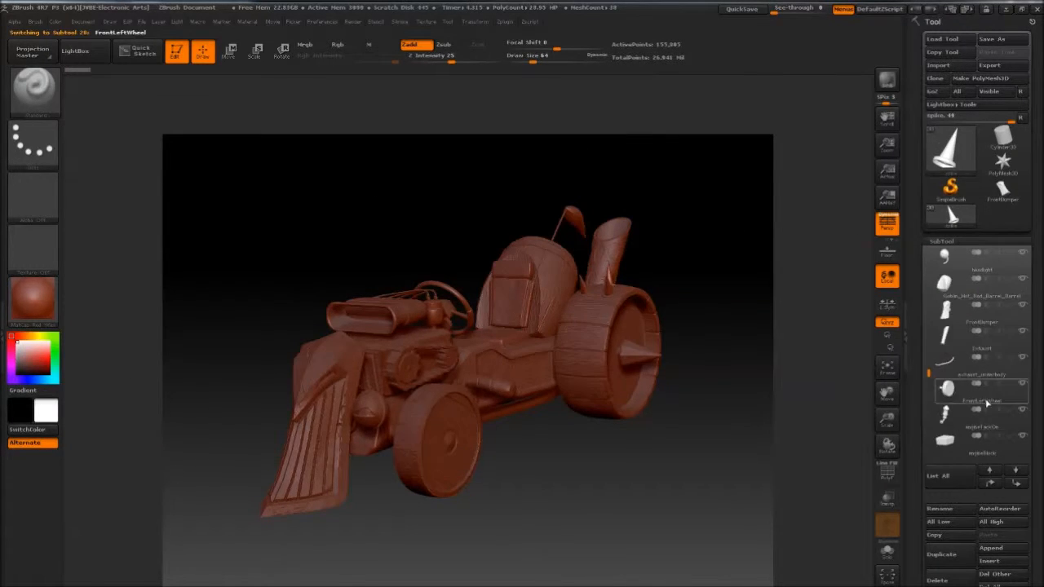
pyautogui.click(982, 401)
pyautogui.click(1003, 577)
pyautogui.moveTo(762, 475); pyautogui.dragTo(783, 469)
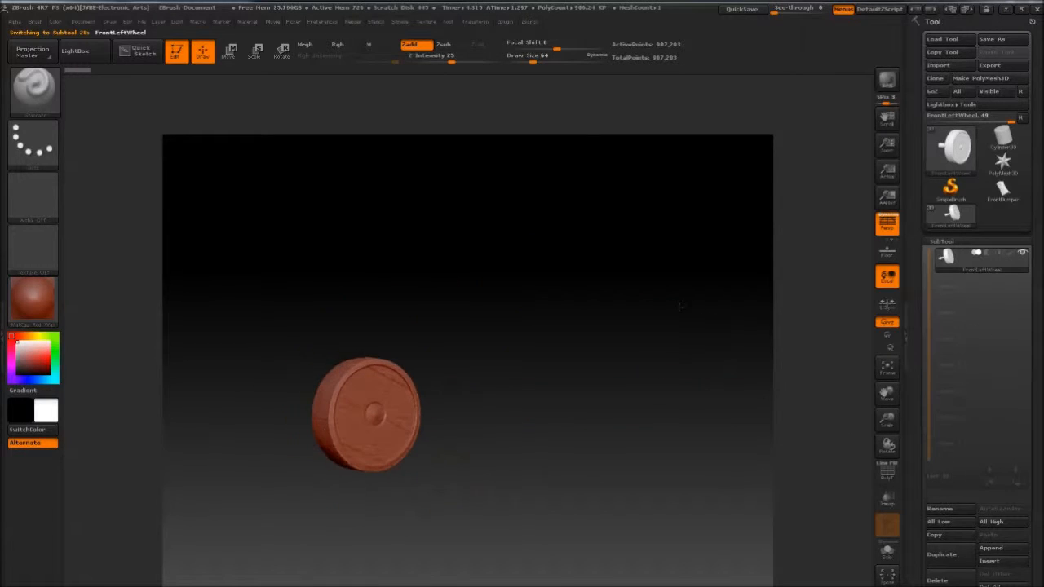
# Step: Export the high-poly front left wheel as Front_Left_Wheel_HP in OBJ format into bakeAssets
pyautogui.click(989, 65)
pyautogui.doubleClick(184, 140)
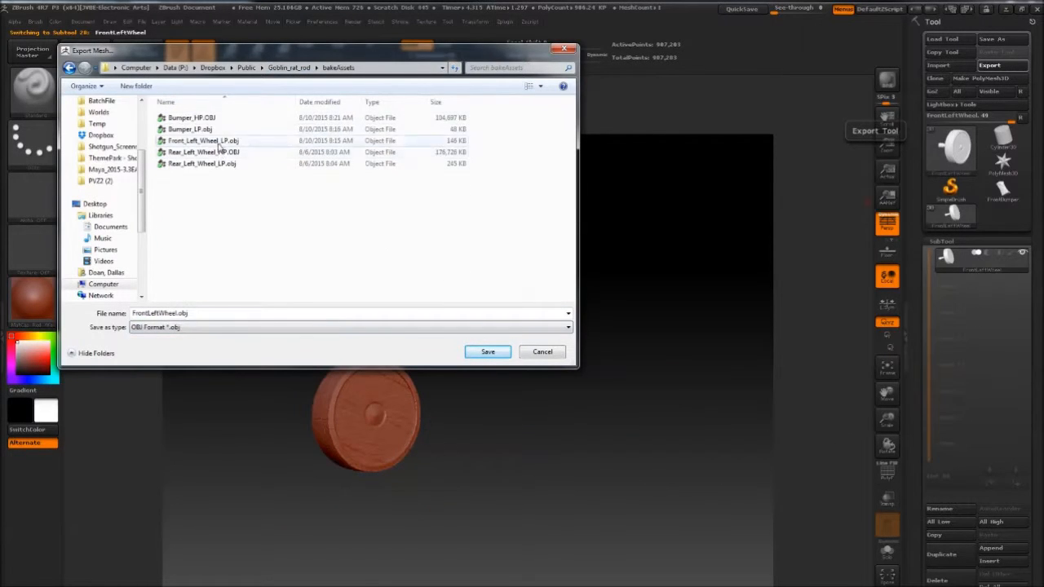
pyautogui.click(486, 352)
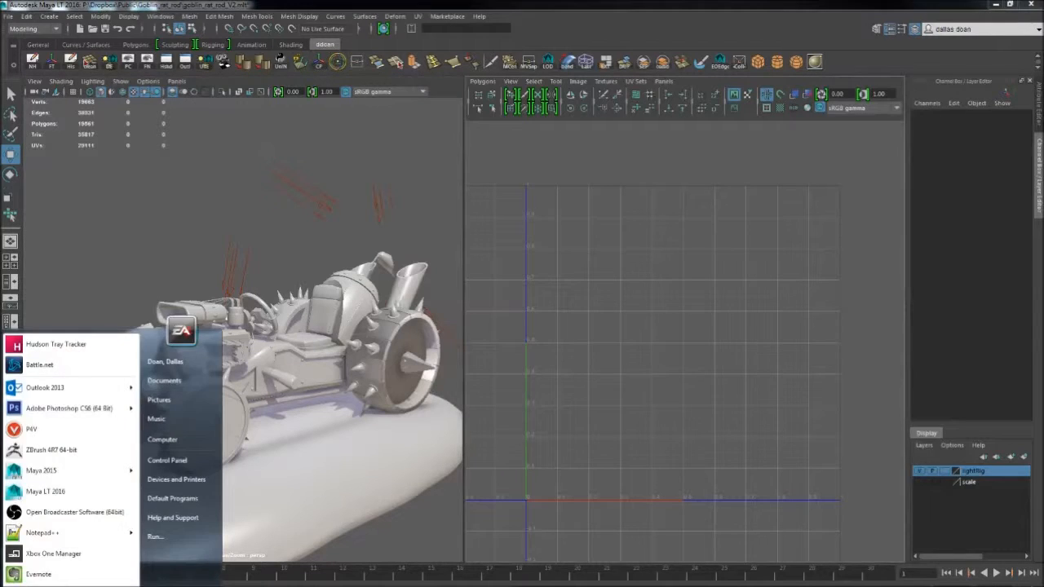
# Step: Launch xNormal, clear its high and low definition mesh lists, and return to the high definition list
pyautogui.write('xnormal')
pyautogui.press('Return')
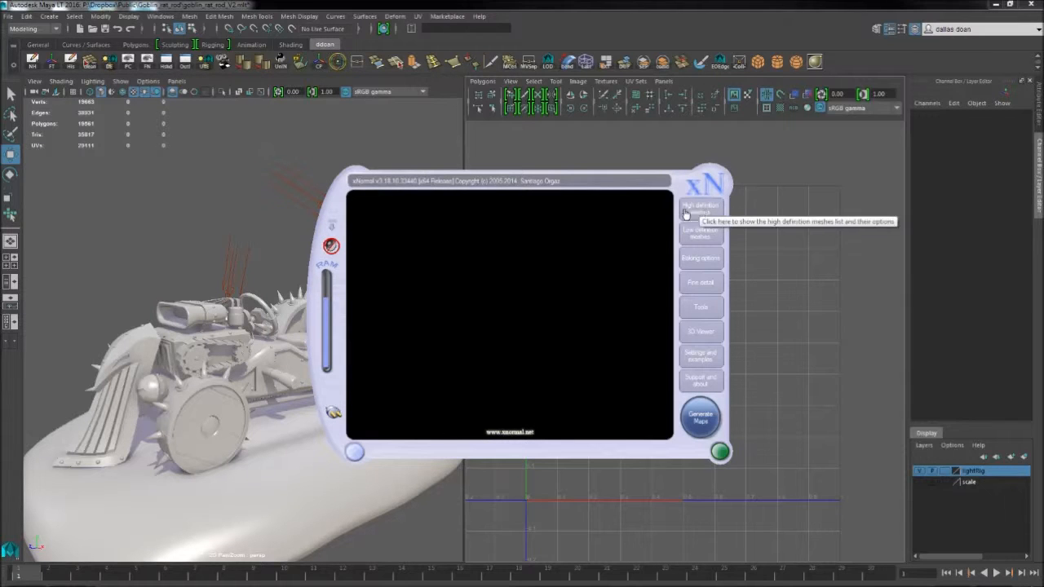
pyautogui.click(700, 210)
pyautogui.click(595, 408)
pyautogui.click(700, 235)
pyautogui.click(597, 410)
pyautogui.click(704, 210)
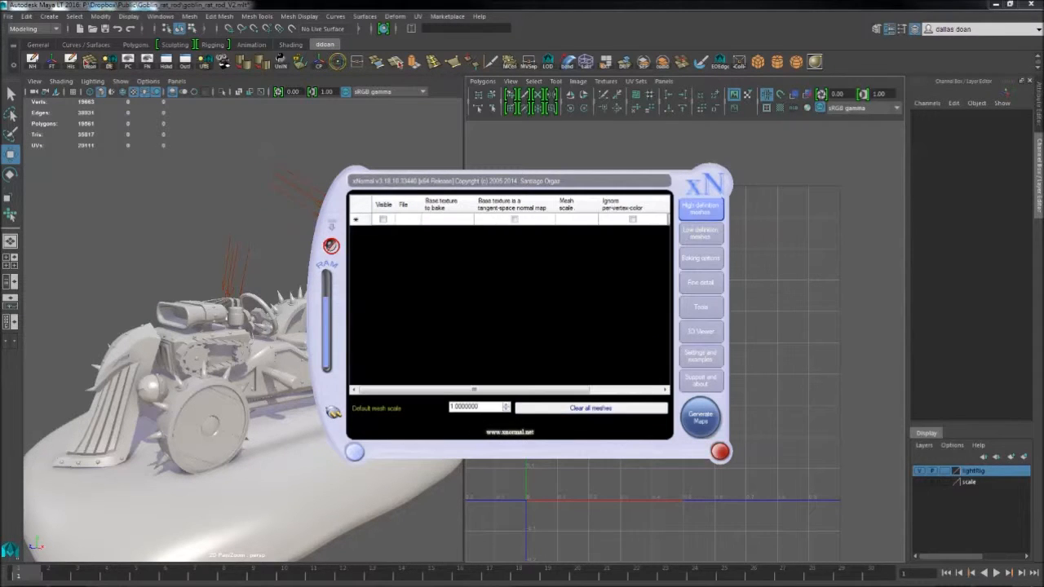
# Step: Open a file explorer window at Dropbox > Public > Goblin_rat_rod > bakeAssets
pyautogui.press('super+e')
pyautogui.doubleClick(545, 265)
pyautogui.doubleClick(464, 268)
pyautogui.doubleClick(455, 267)
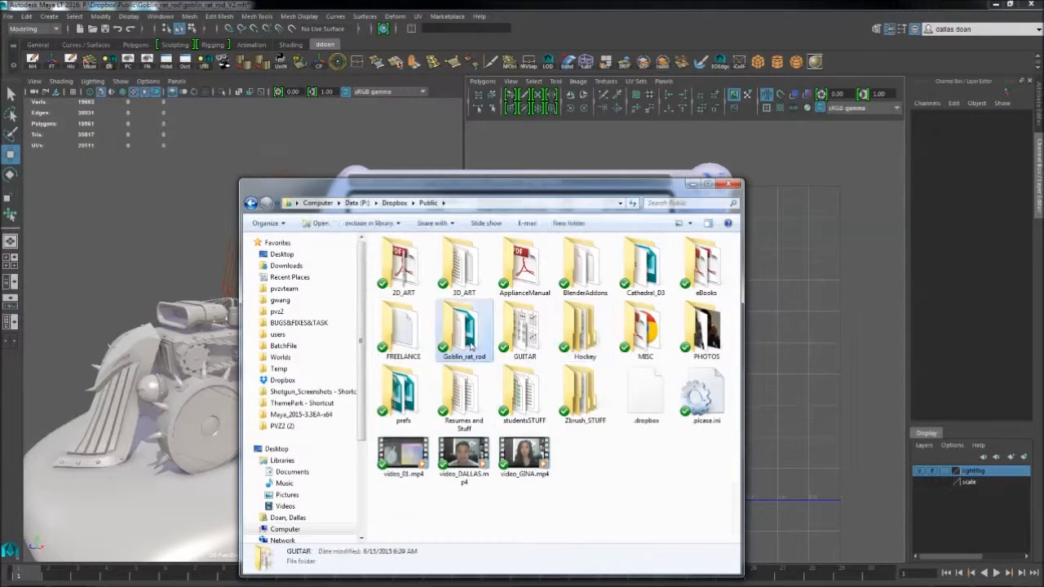
pyautogui.doubleClick(470, 348)
pyautogui.doubleClick(399, 356)
# Step: Uncover the xNormal mesh list and add Bumper_HP.OBJ and Front_Left_Wheel_HP.OBJ from bakeAssets as high definition meshes
pyautogui.moveTo(489, 186); pyautogui.dragTo(705, 273)
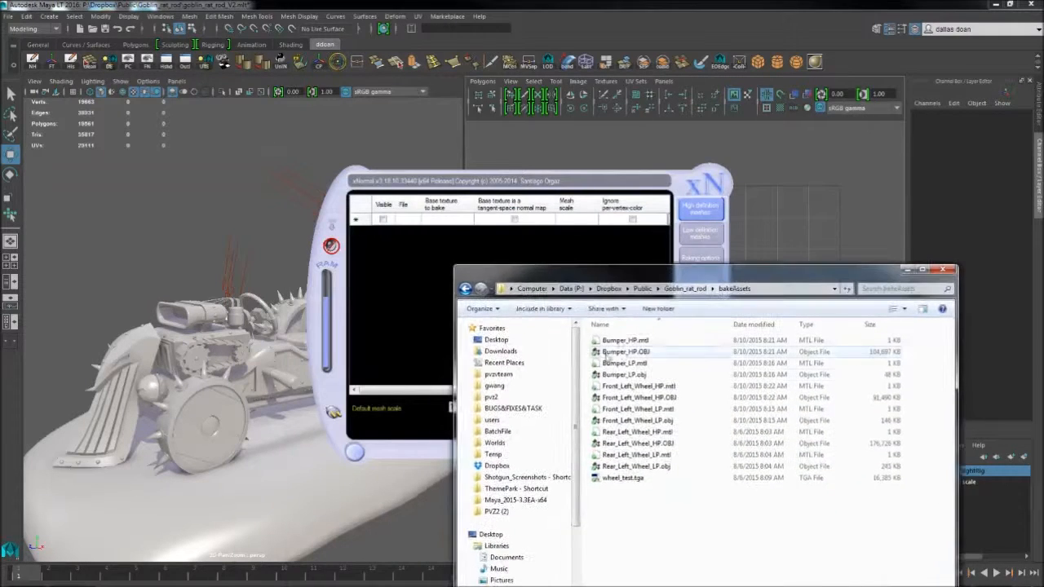
pyautogui.moveTo(607, 352); pyautogui.dragTo(462, 253)
pyautogui.moveTo(667, 396); pyautogui.dragTo(654, 390)
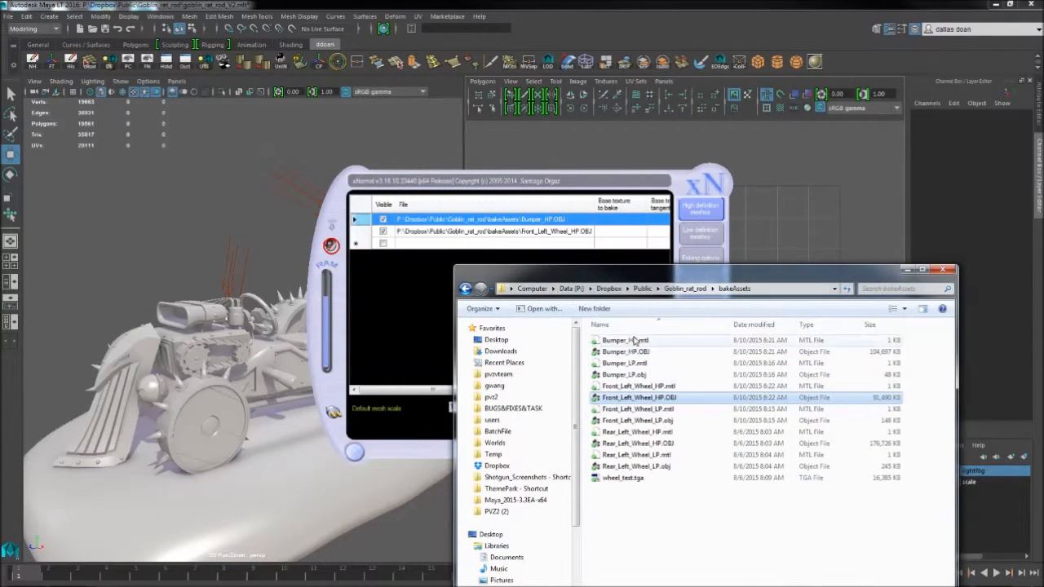
# Step: Add Rear_Left_Wheel_HP.OBJ to the high definition meshes and the bumper, front left wheel and rear left wheel LP files to the low definition ones, and bake the normal map
pyautogui.click(673, 432)
pyautogui.click(700, 233)
pyautogui.click(759, 271)
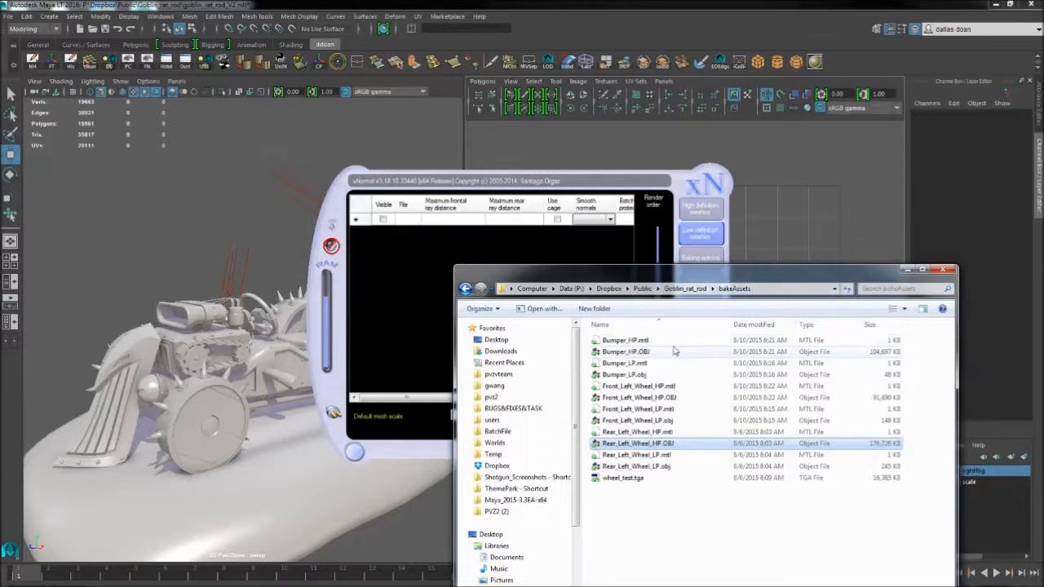
pyautogui.moveTo(644, 377); pyautogui.dragTo(501, 254)
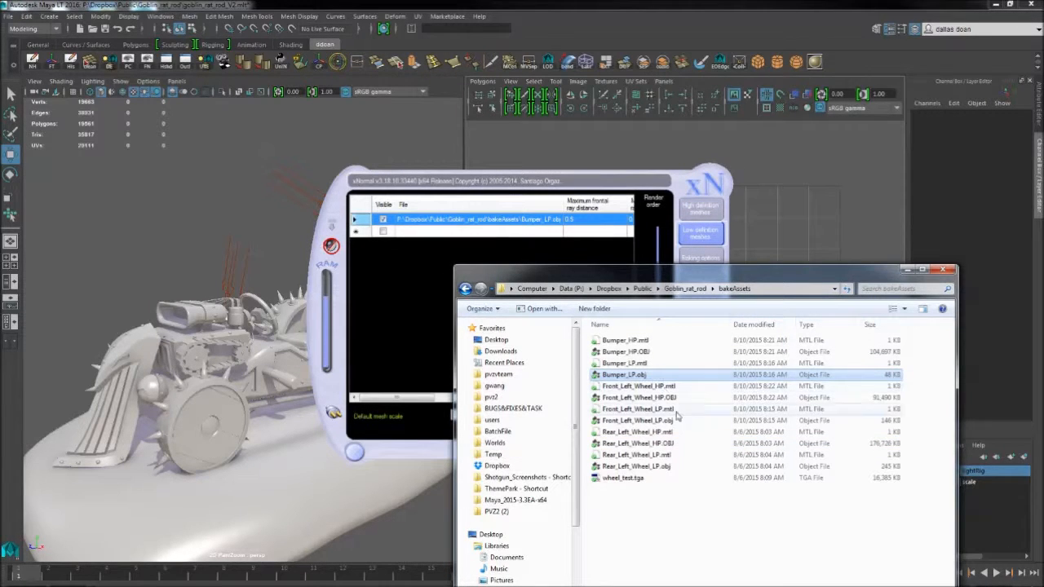
pyautogui.moveTo(680, 466); pyautogui.dragTo(519, 249)
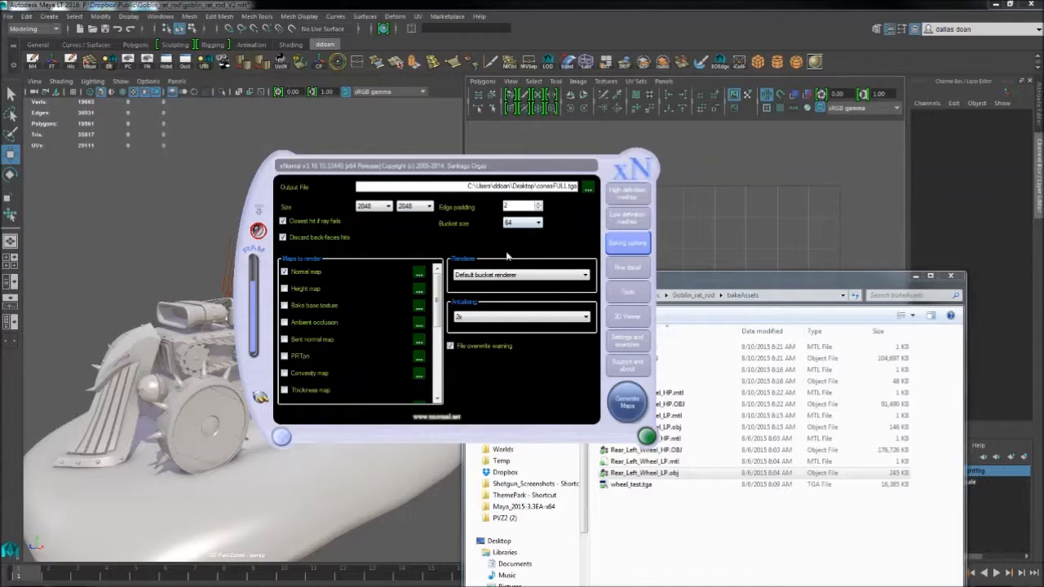
pyautogui.click(615, 395)
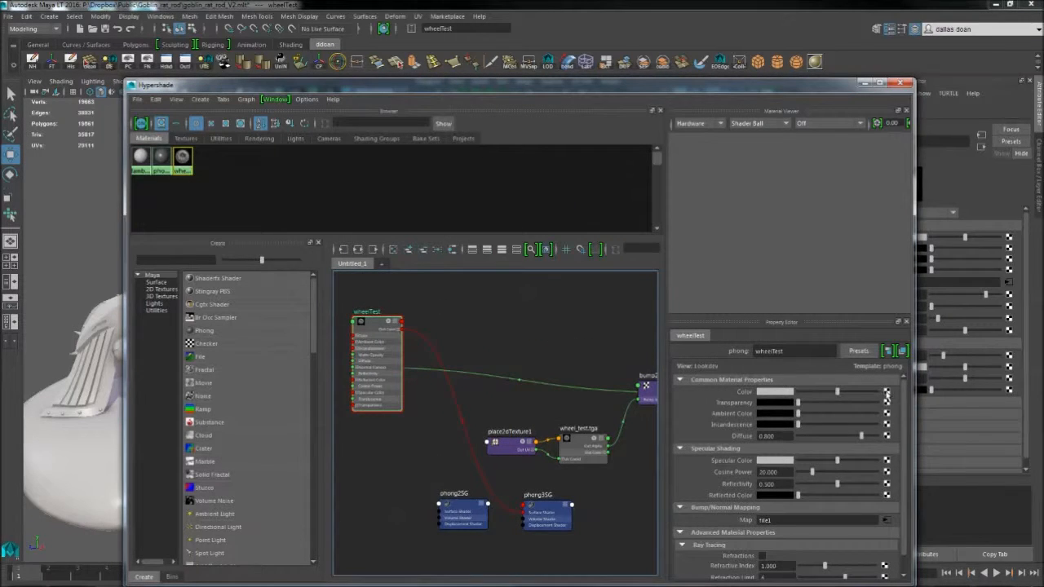
# Step: Browse for the wheelTest material's texture, pick up conesFULL_normals.tga from the Desktop, and go to the Goblin_rat_rod folder in Dropbox
pyautogui.click(886, 392)
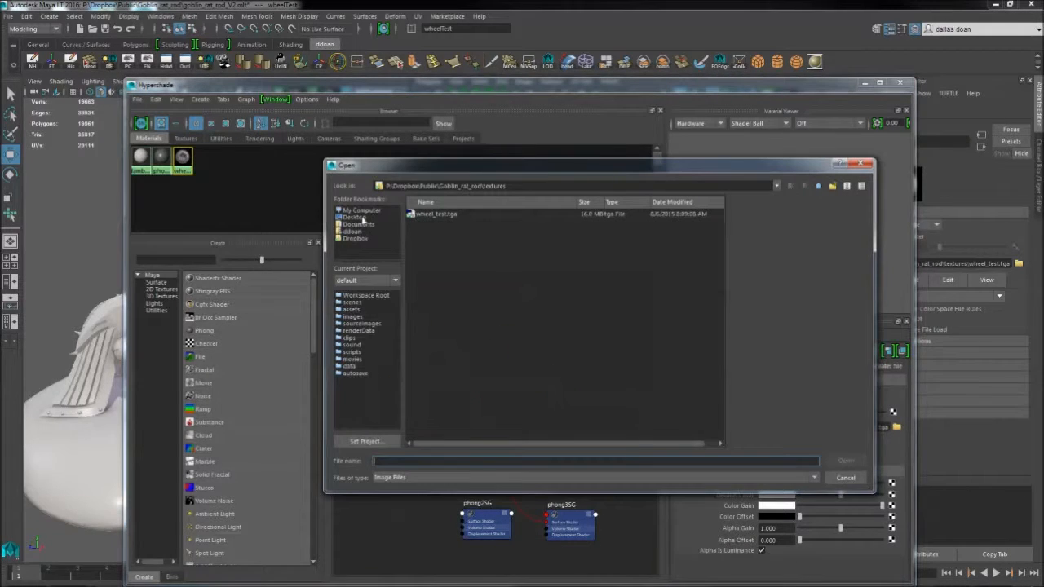
pyautogui.press('super')
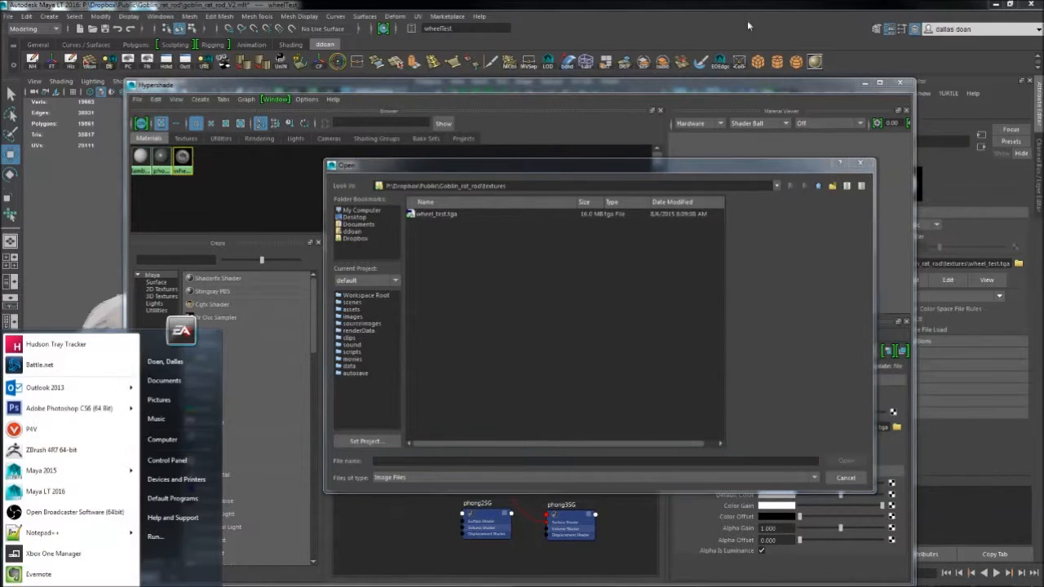
pyautogui.click(354, 217)
pyautogui.click(454, 222)
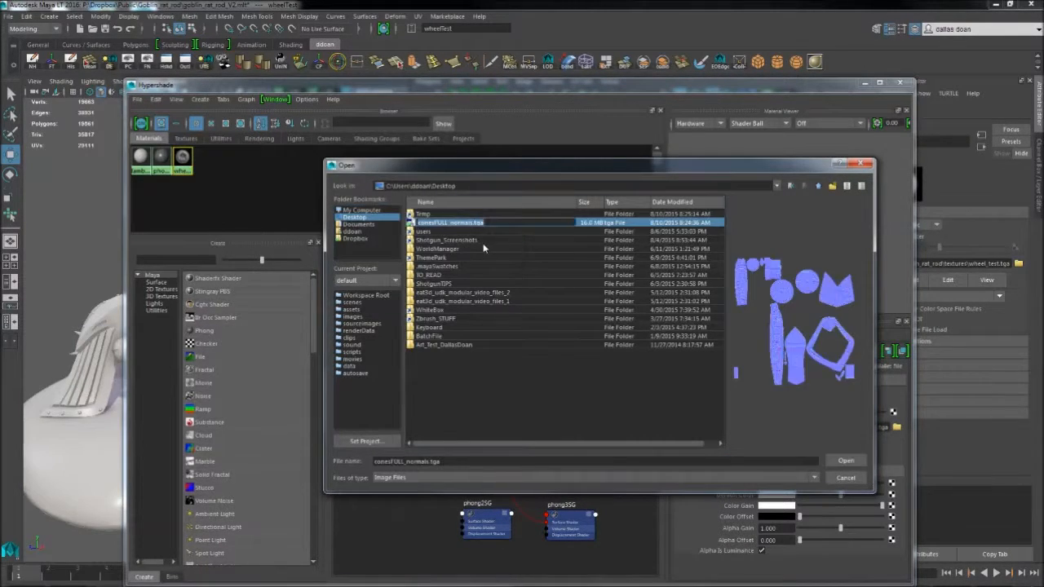
pyautogui.click(369, 237)
pyautogui.doubleClick(440, 215)
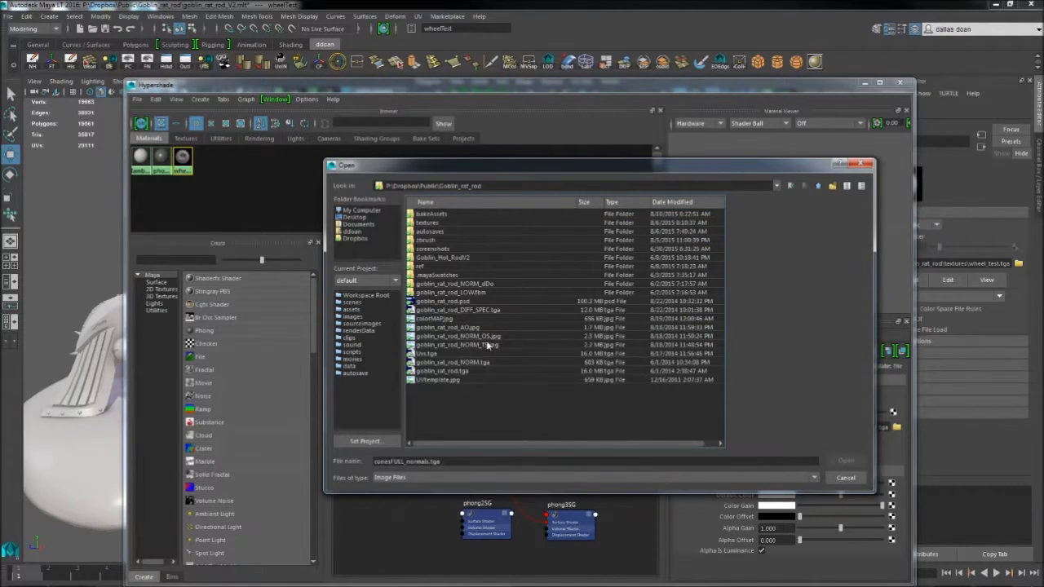
# Step: Replace wheel_test.tga in the textures folder with the baked normal map, rename it wheelTest.tga, and load it into the material
pyautogui.doubleClick(426, 222)
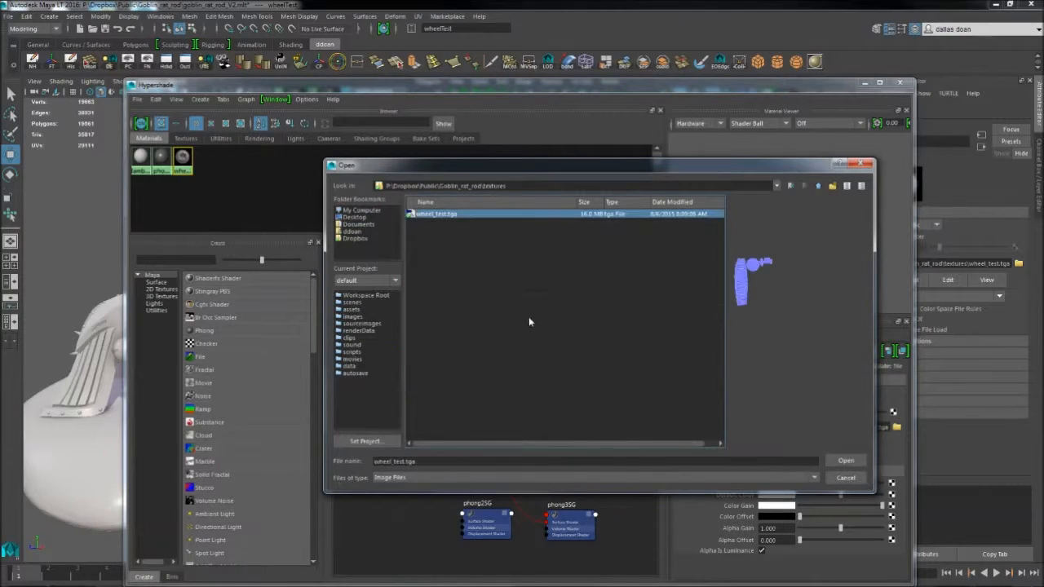
pyautogui.rightClick(443, 217)
pyautogui.click(455, 240)
pyautogui.press('Return')
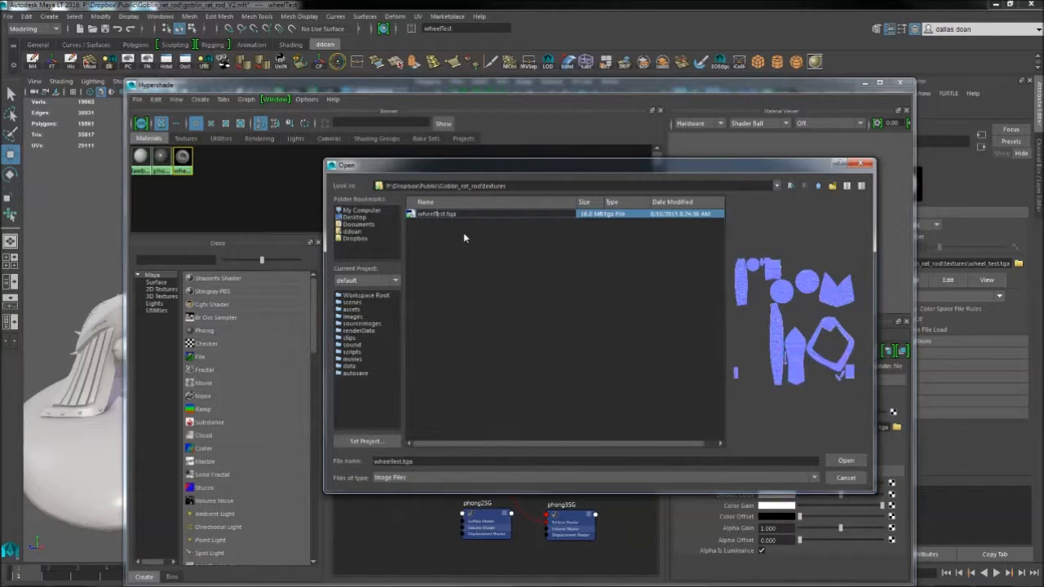
pyautogui.doubleClick(460, 213)
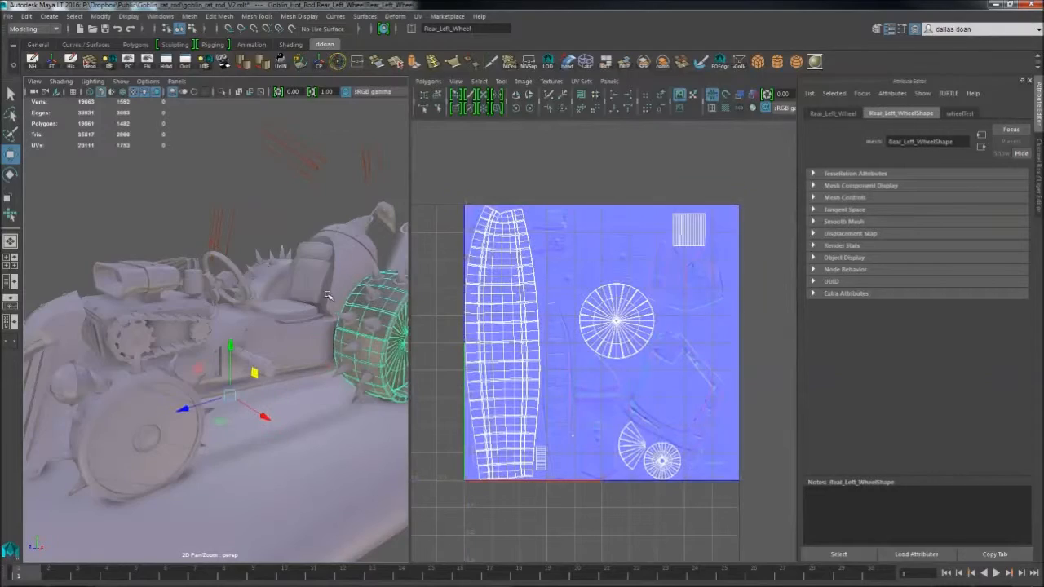
# Step: Examine the baked normal map on the bumper, front wheel and rear wheel, and compare it with the rear left wheel's UV layout
pyautogui.keyDown('alt'); pyautogui.moveTo(360, 301); pyautogui.dragTo(331, 345); pyautogui.keyUp('alt')
pyautogui.scroll(-2, 316, 326)
pyautogui.click(135, 377)
pyautogui.keyDown('shift'); pyautogui.click(61, 304); pyautogui.keyUp('shift')
pyautogui.keyDown('shift'); pyautogui.click(338, 326); pyautogui.keyUp('shift')
pyautogui.keyDown('alt'); pyautogui.moveTo(249, 330); pyautogui.dragTo(277, 351); pyautogui.keyUp('alt')
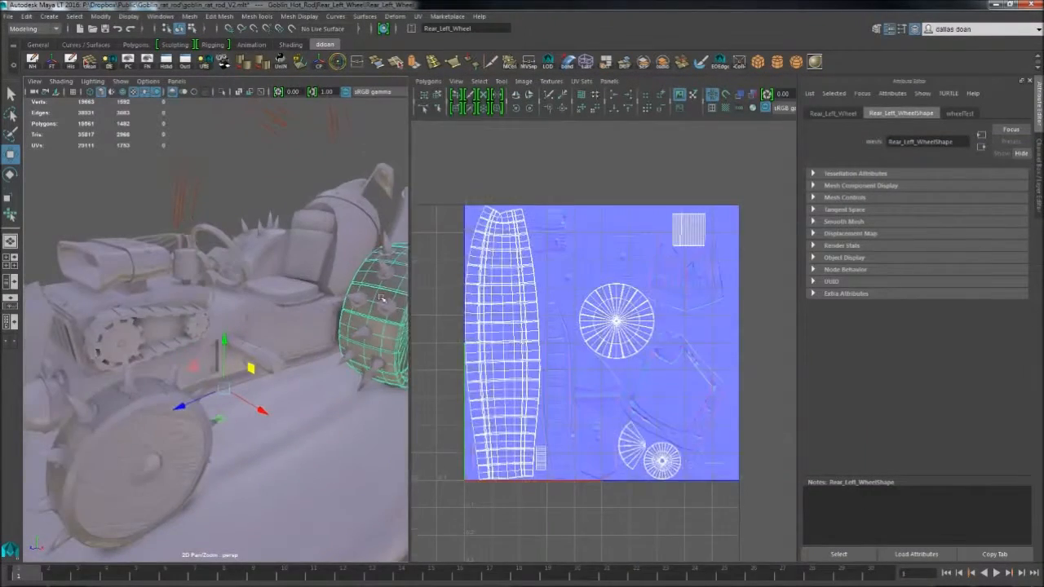
pyautogui.scroll(3, 496, 321)
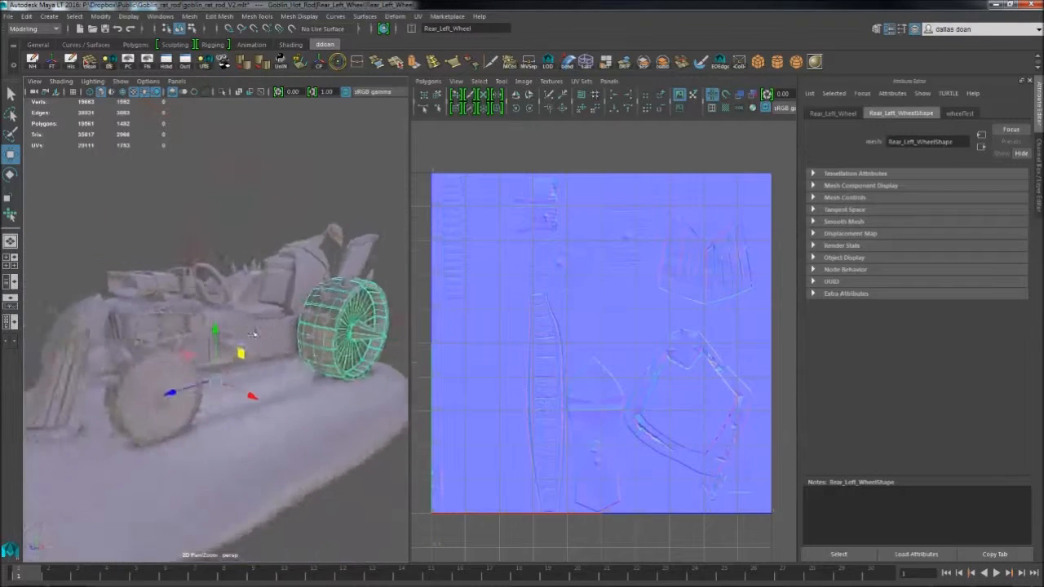
# Step: Export the rear left wheel in OBJ format into bakeAssets, overwriting Rear_Left_Wheel_LP.obj
pyautogui.click(14, 17)
pyautogui.click(49, 146)
pyautogui.click(819, 185)
pyautogui.doubleClick(430, 222)
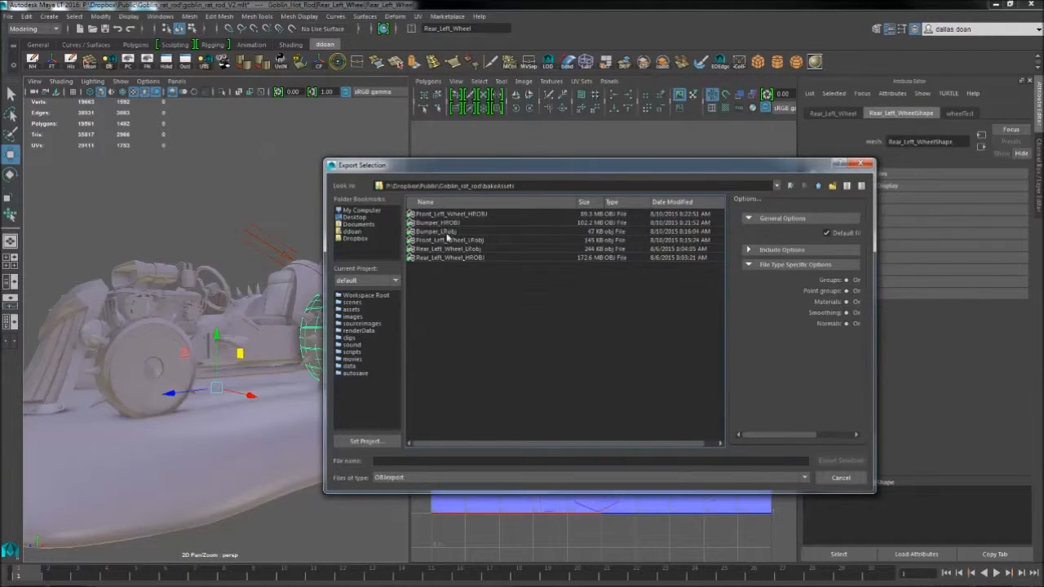
pyautogui.click(840, 461)
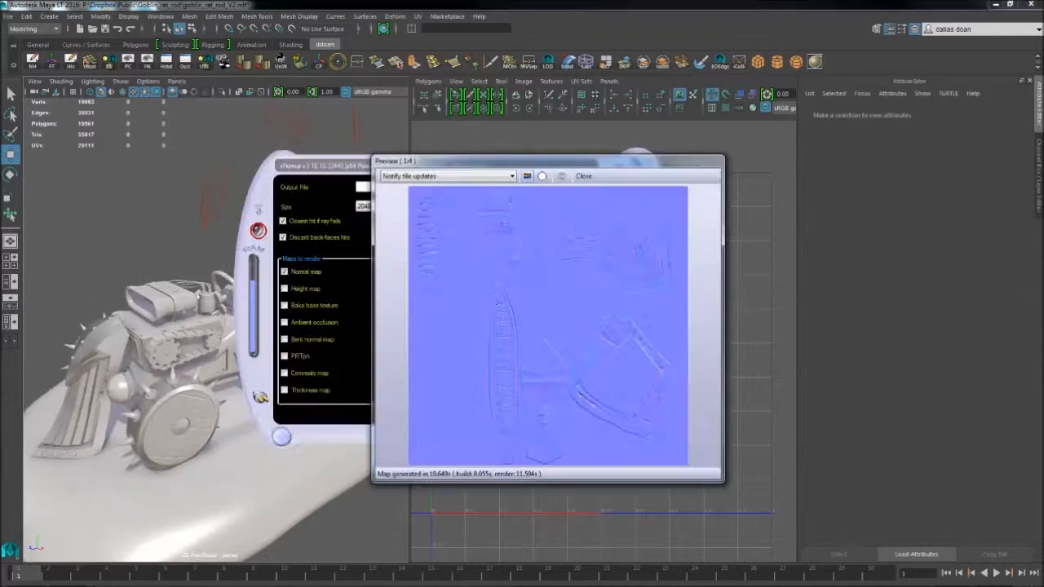
# Step: Replace the rear left wheel entry in xNormal's low definition meshes with the re-exported Rear_Left_Wheel_LP.obj and bake the normal map again
pyautogui.click(474, 227)
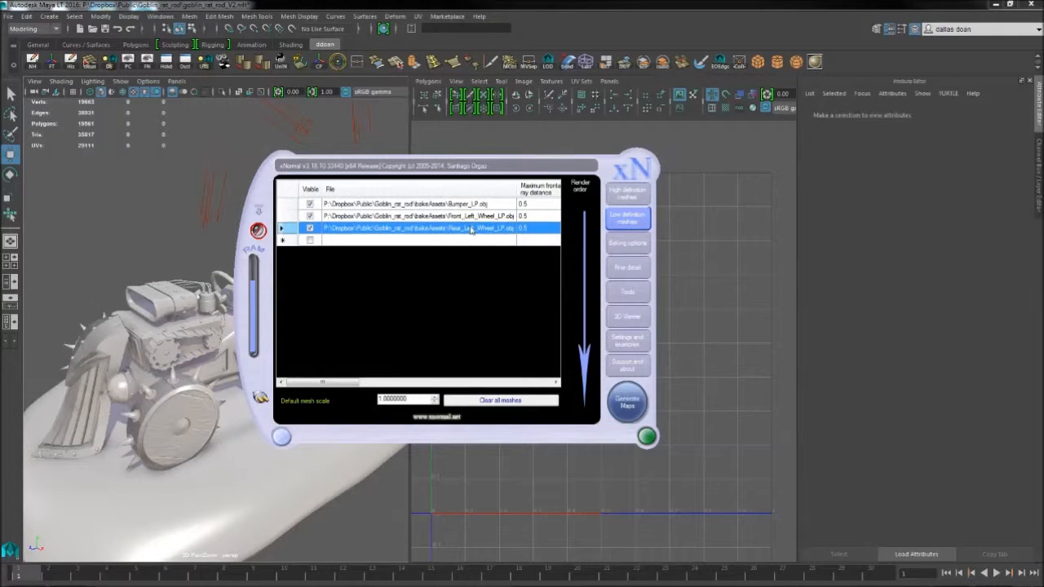
pyautogui.rightClick(478, 228)
pyautogui.click(531, 277)
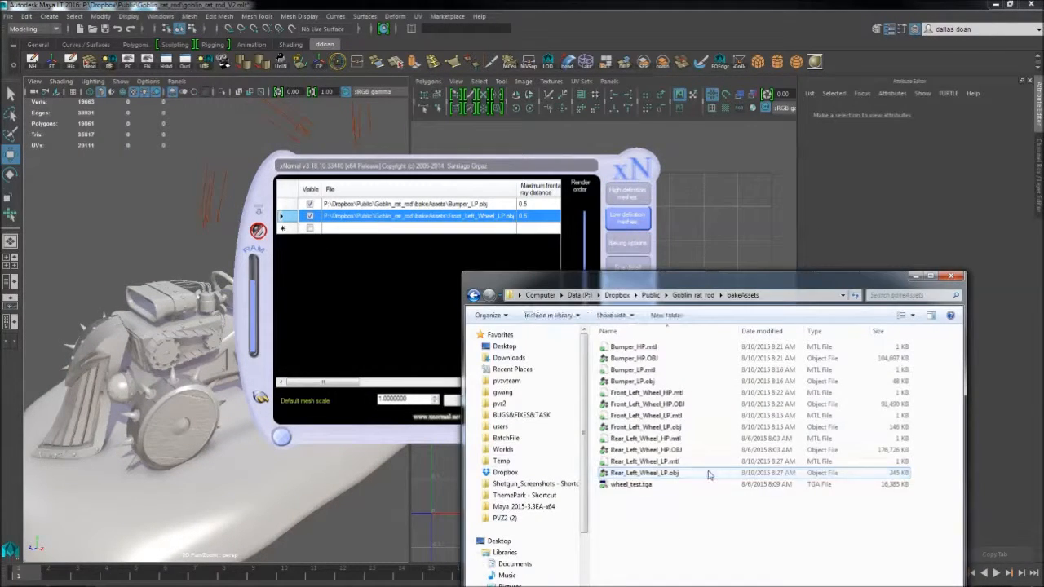
pyautogui.moveTo(644, 473); pyautogui.dragTo(392, 245)
pyautogui.click(611, 383)
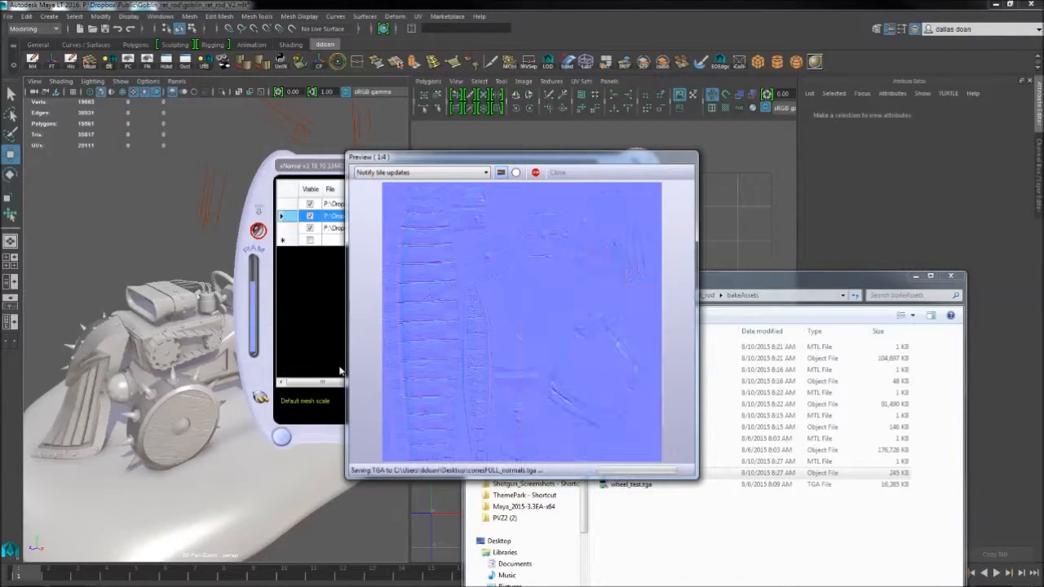
# Step: Open another file explorer window at the Desktop and look for the newly baked conesFULL_normals.tga
pyautogui.click(717, 528)
pyautogui.press('super')
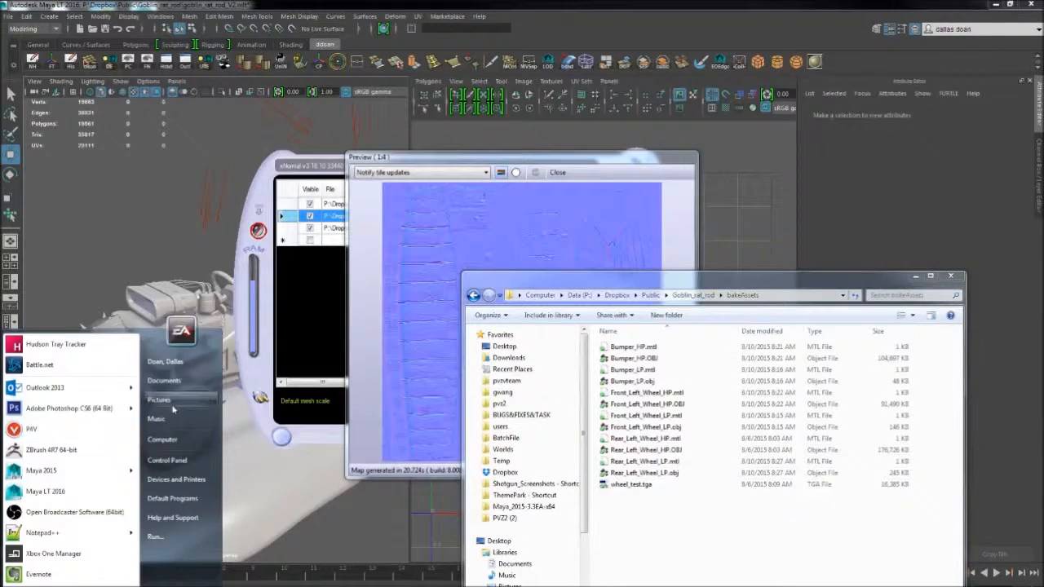
pyautogui.click(169, 381)
pyautogui.click(523, 75)
pyautogui.scroll(-10, 731, 250)
pyautogui.scroll(5, 750, 261)
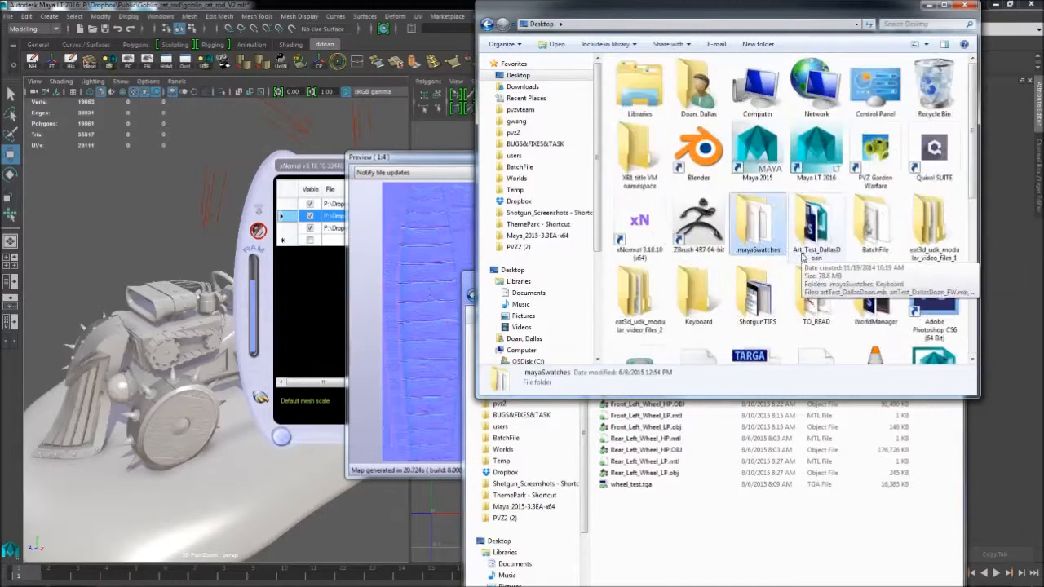
# Step: Go up from bakeAssets to Goblin_rat_rod and paste the newly baked normal map into the textures folder
pyautogui.click(694, 554)
pyautogui.press('Delete')
pyautogui.press('BackSpace')
pyautogui.doubleClick(626, 440)
pyautogui.hotkey('ctrl', 'v')
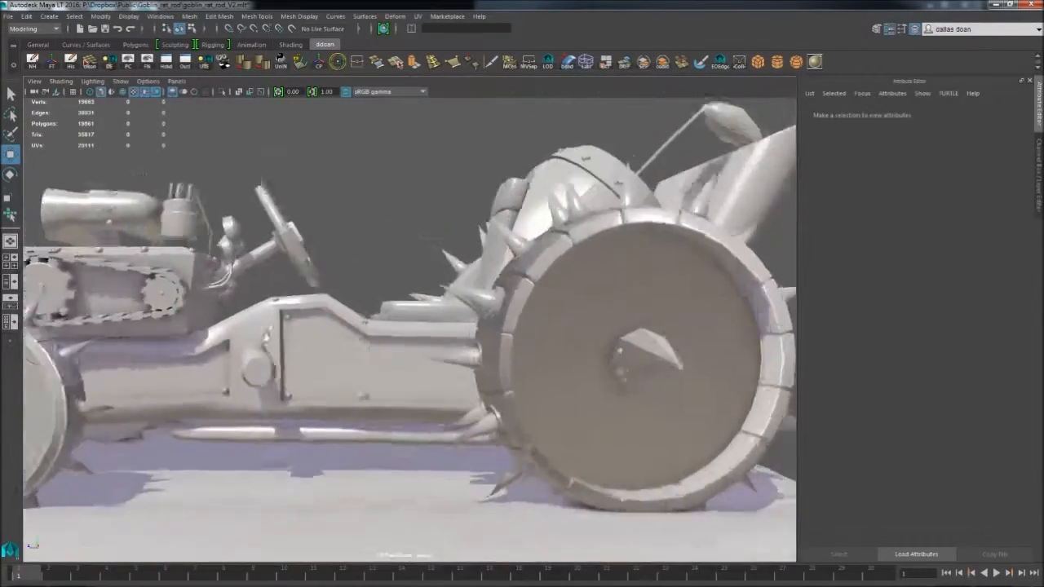
pyautogui.keyDown('alt'); pyautogui.moveTo(326, 326); pyautogui.dragTo(578, 440); pyautogui.keyUp('alt')
pyautogui.keyDown('alt'); pyautogui.moveTo(503, 315); pyautogui.dragTo(517, 369); pyautogui.keyUp('alt')
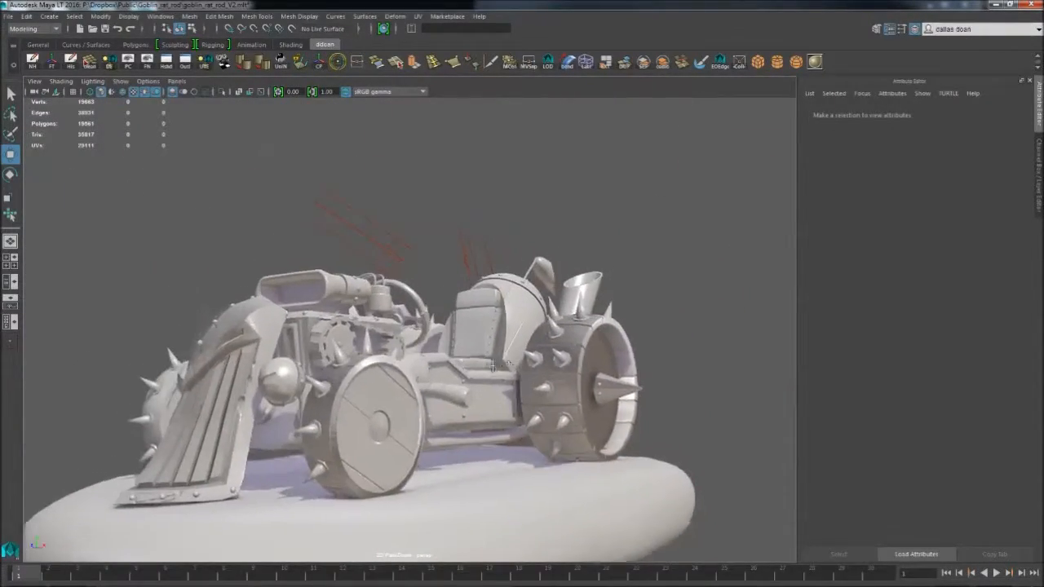